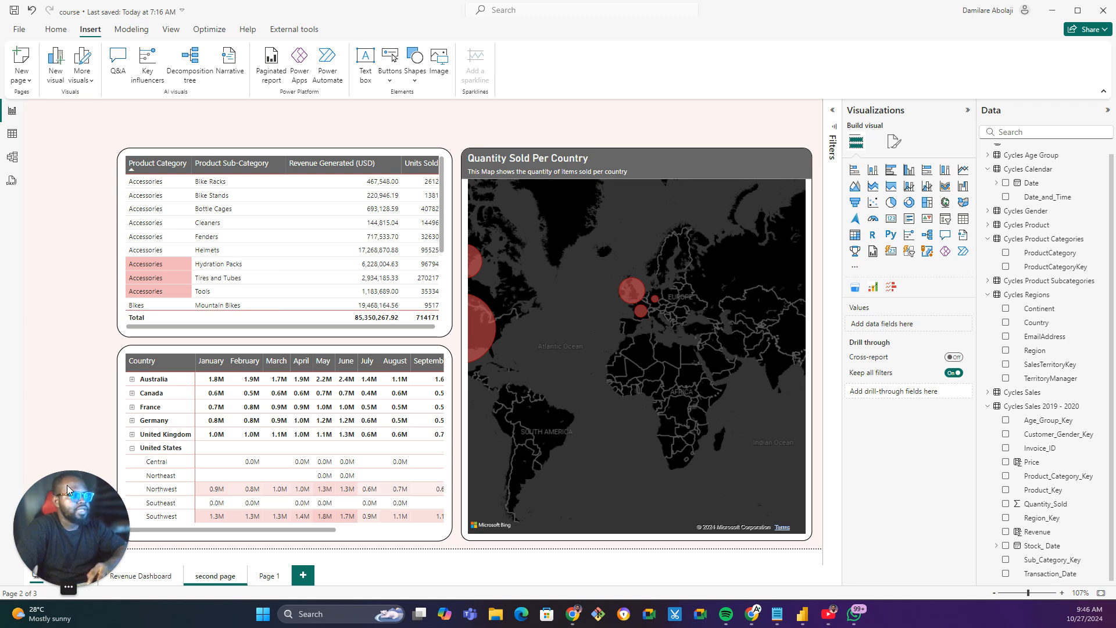
left_click_drag(67, 494, 900, 610)
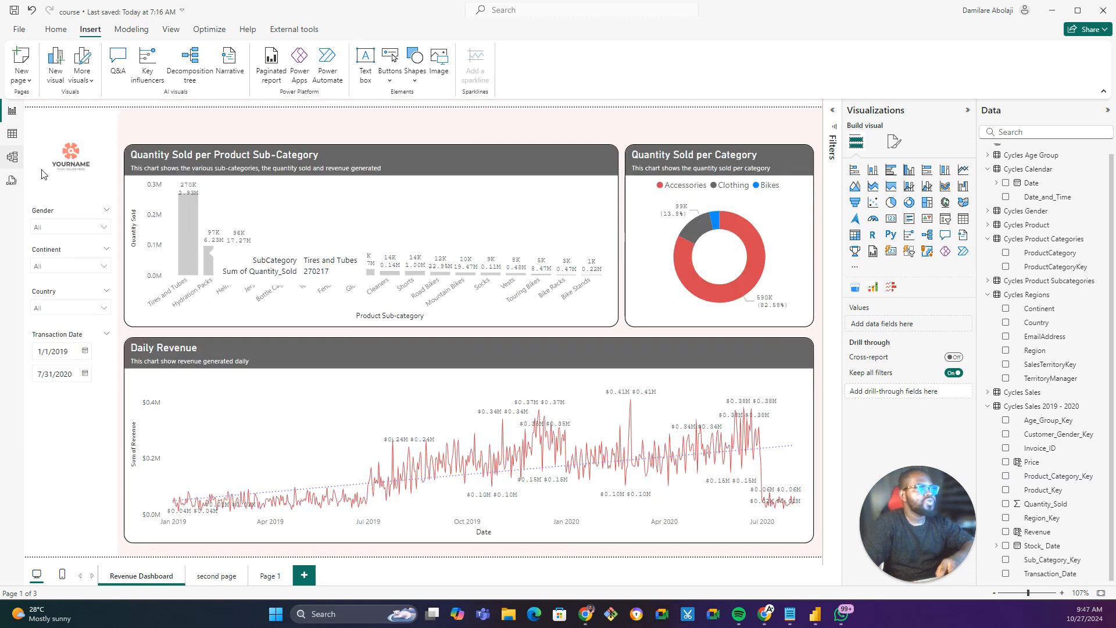
Copy the logo, the Gender, Continent, Country and Transaction Date slicers and the sidebar background to the second page, keeping them synced.
left_click(56, 138)
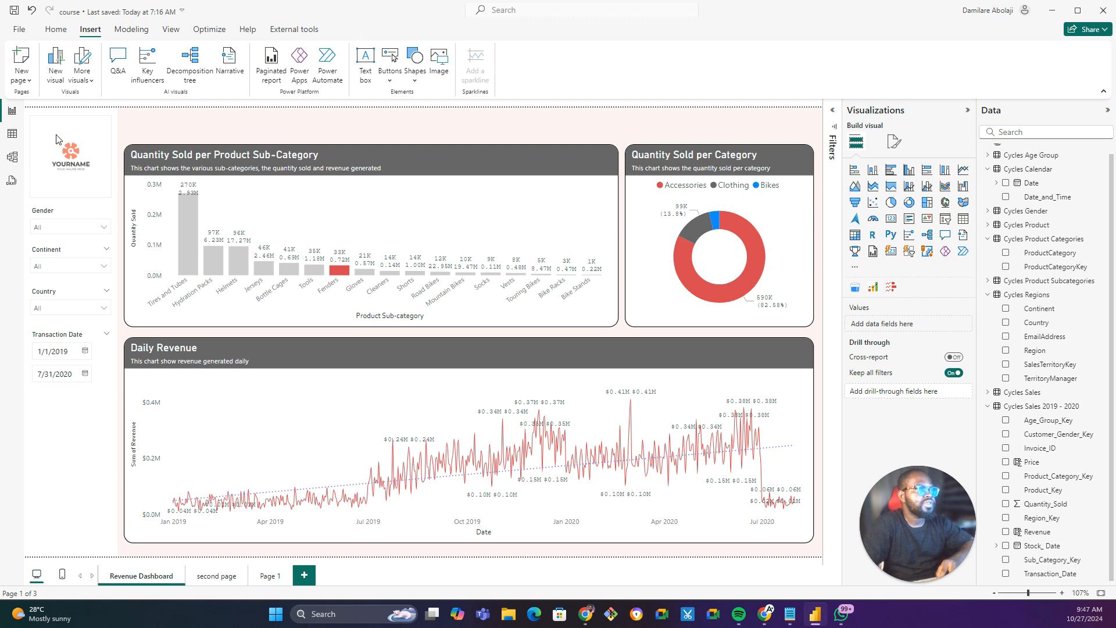
left_click(40, 216, "ctrl")
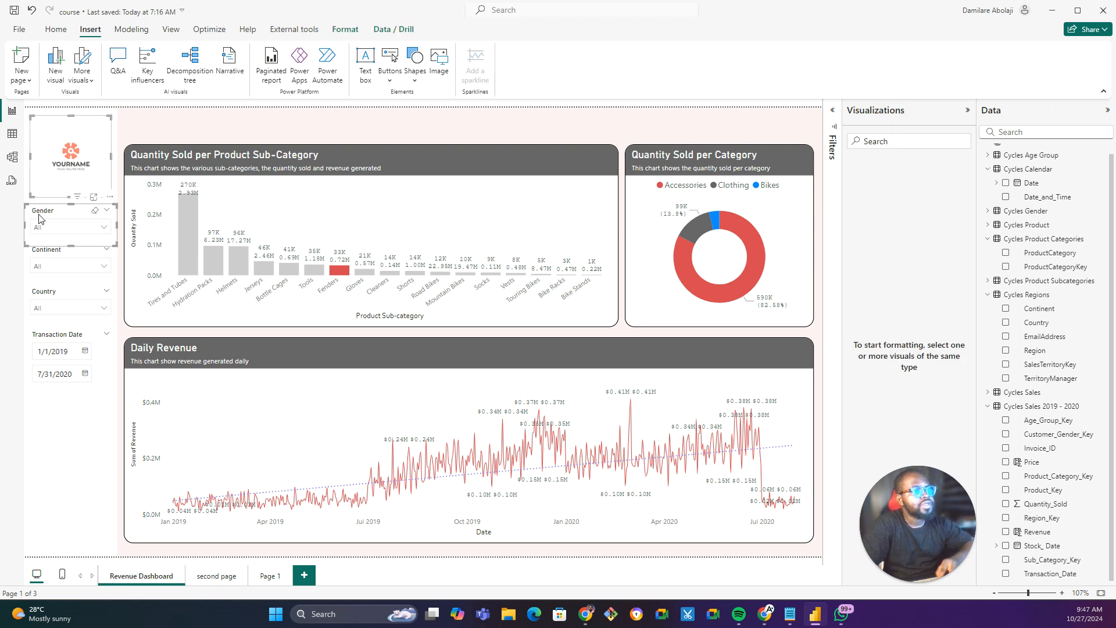
left_click(47, 252, "ctrl")
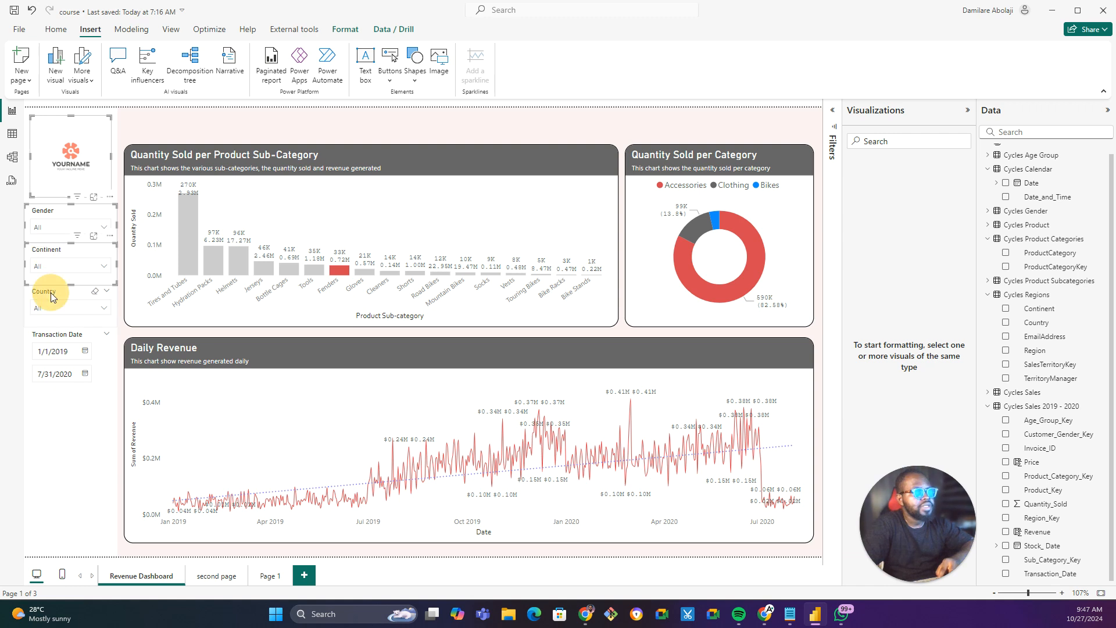
left_click(37, 336, "ctrl")
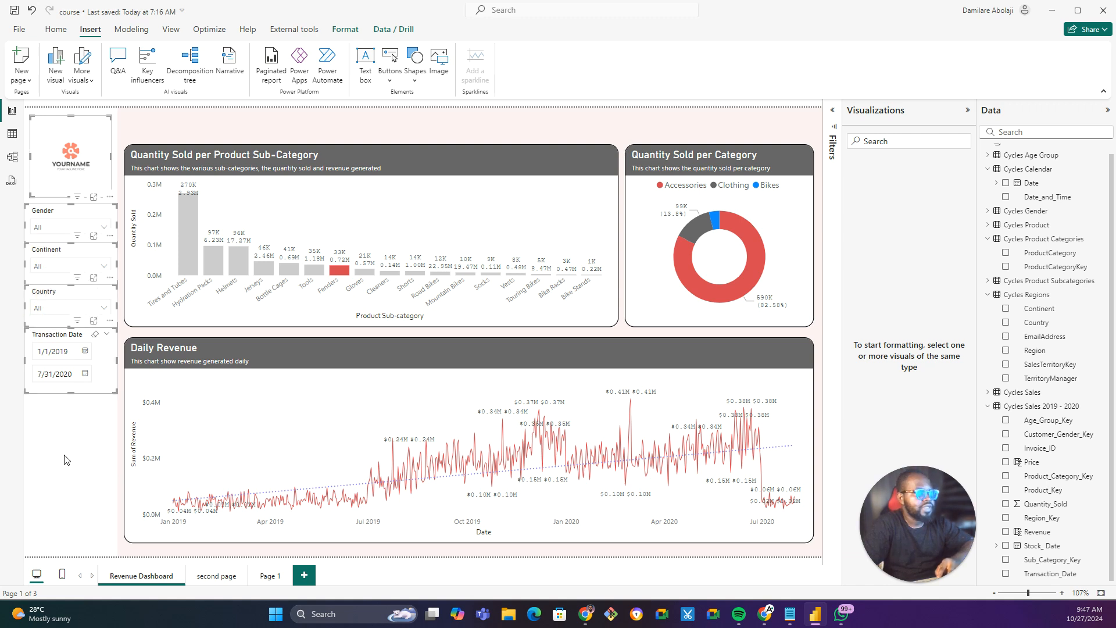
left_click(101, 464, "ctrl")
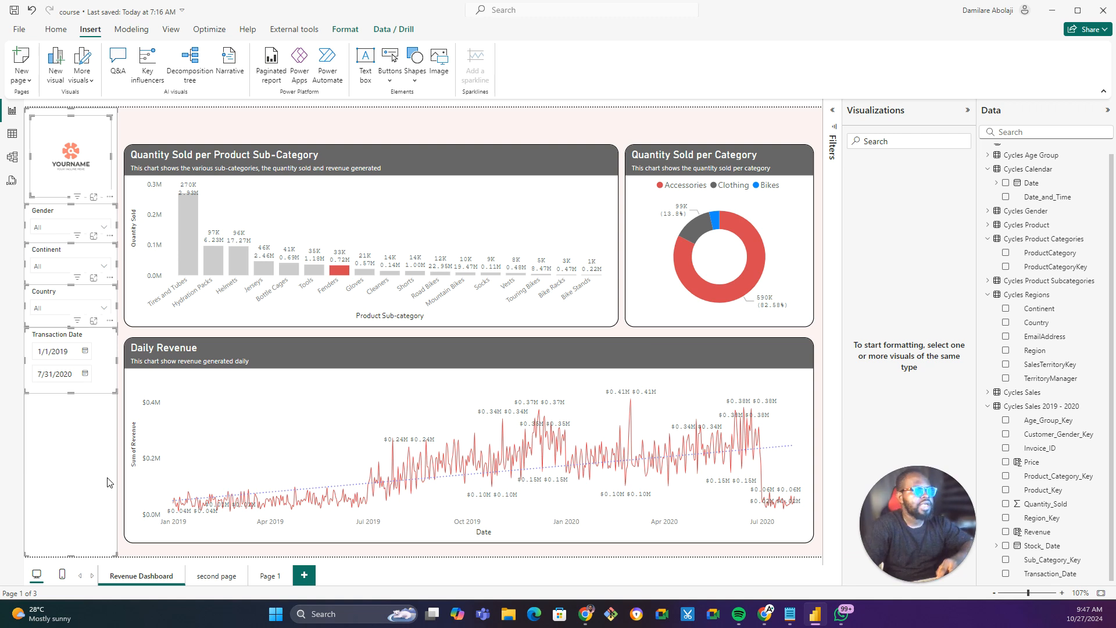
left_click(217, 576)
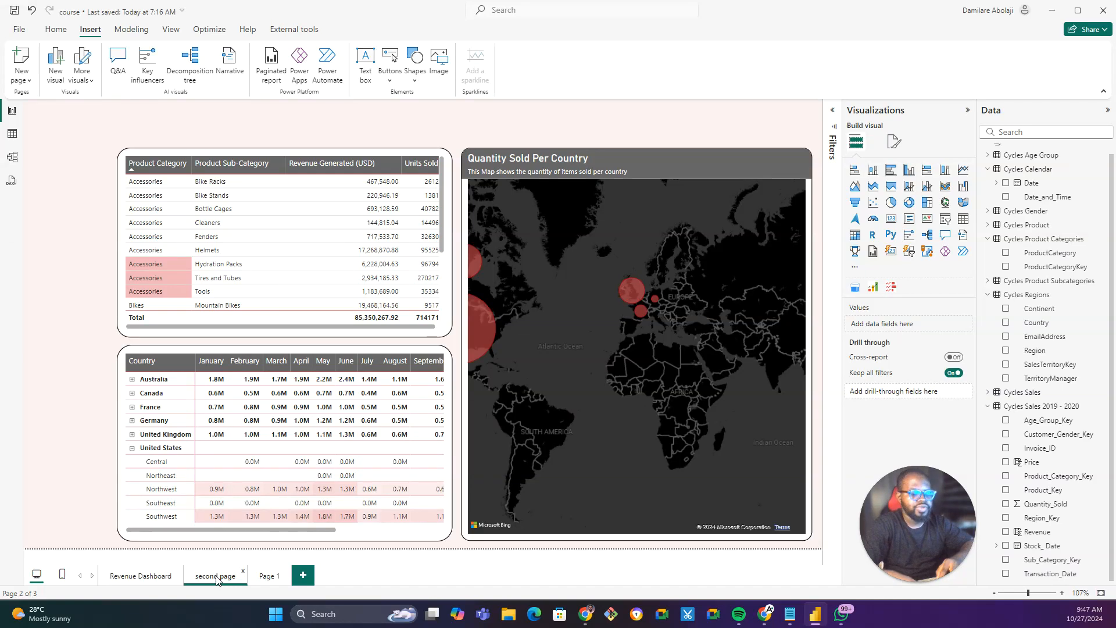
key("ctrl+v")
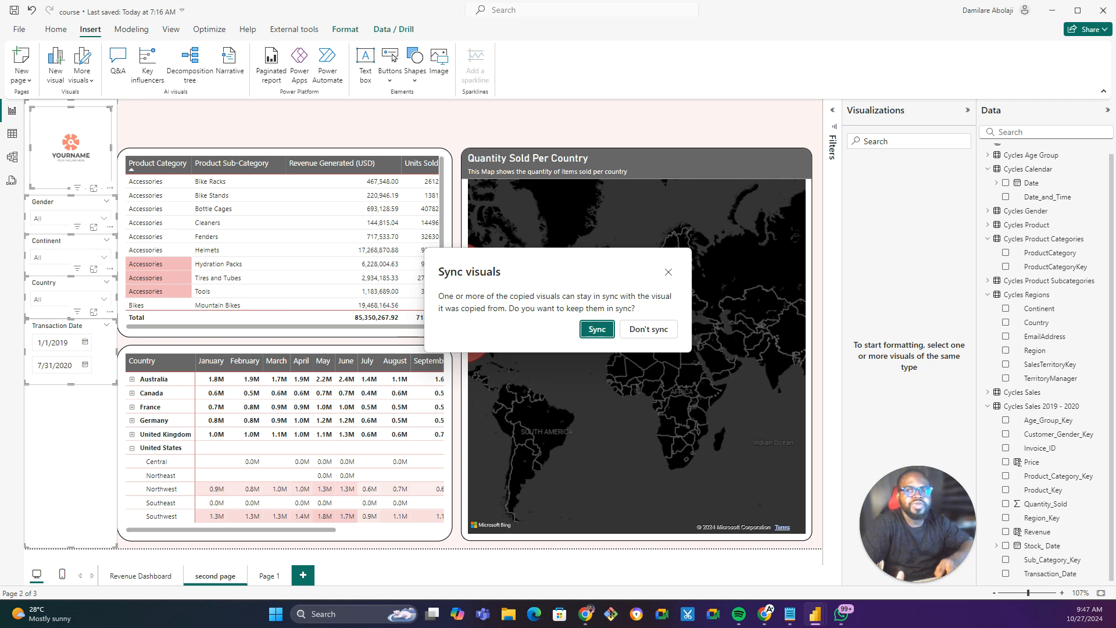
left_click(593, 328)
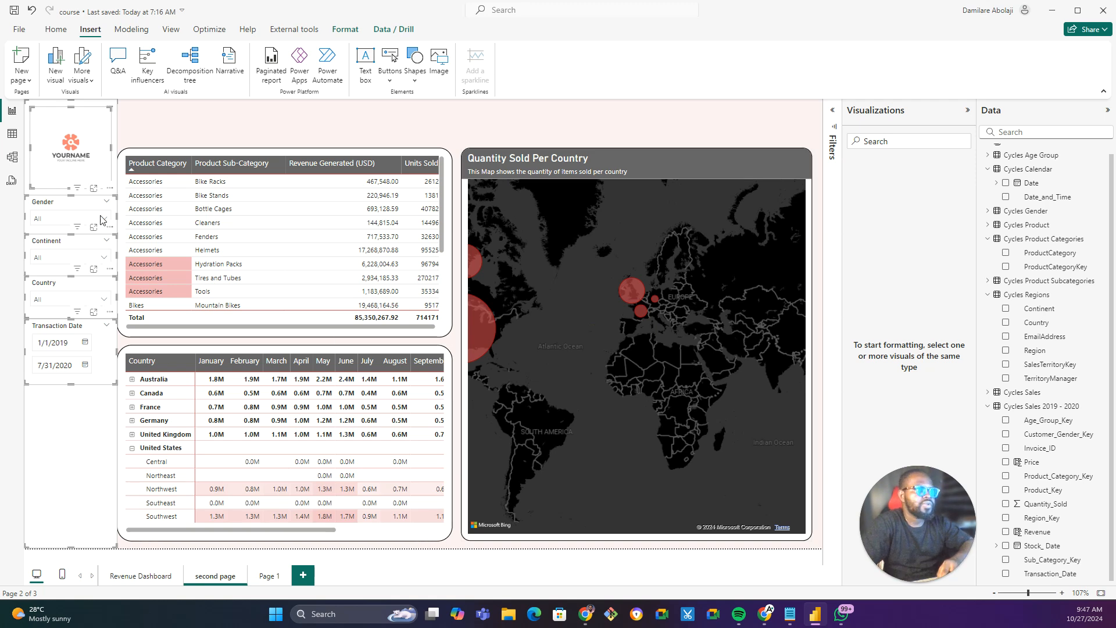
left_click(156, 135)
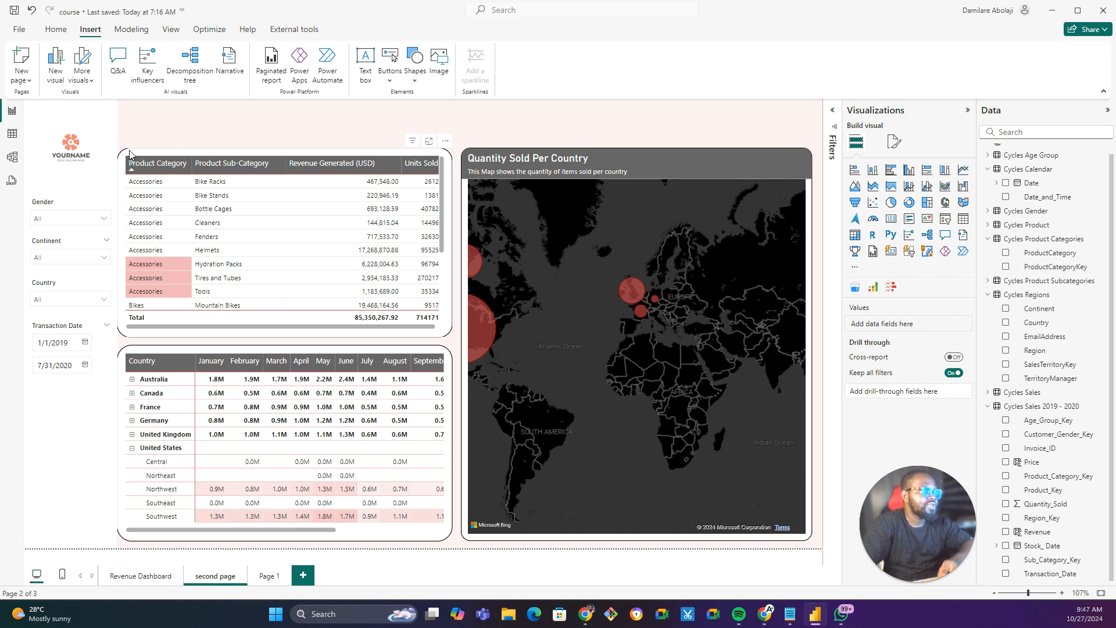
Pull in the left edges of the product category table and the country matrix to leave a gap beside the sidebar.
left_click(122, 250)
left_click_drag(118, 242, 125, 240)
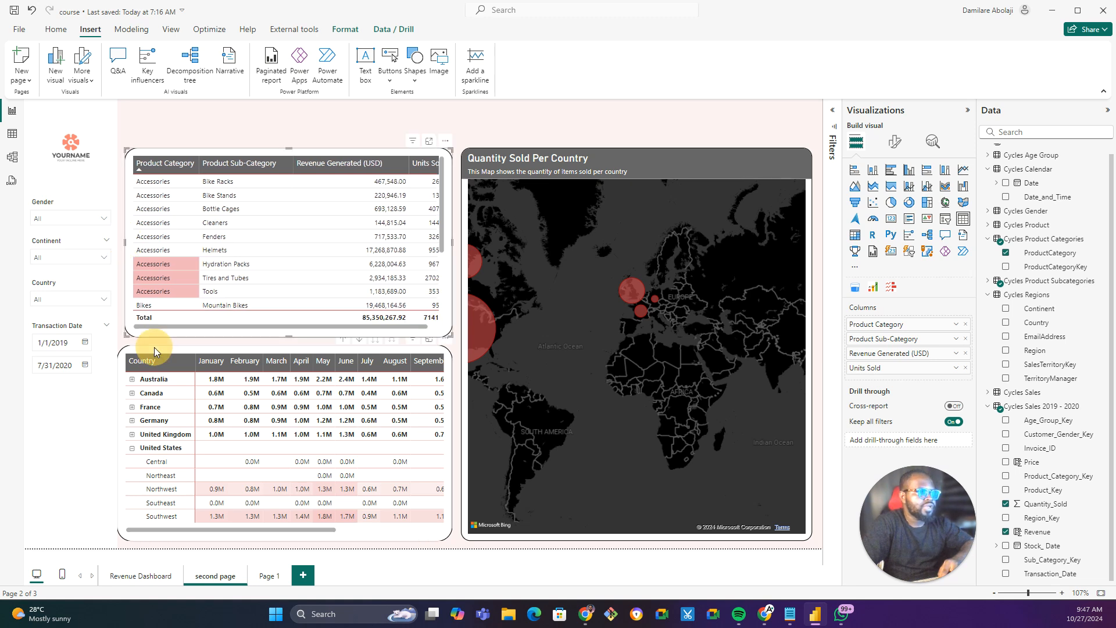
left_click(135, 380)
left_click_drag(118, 444, 126, 444)
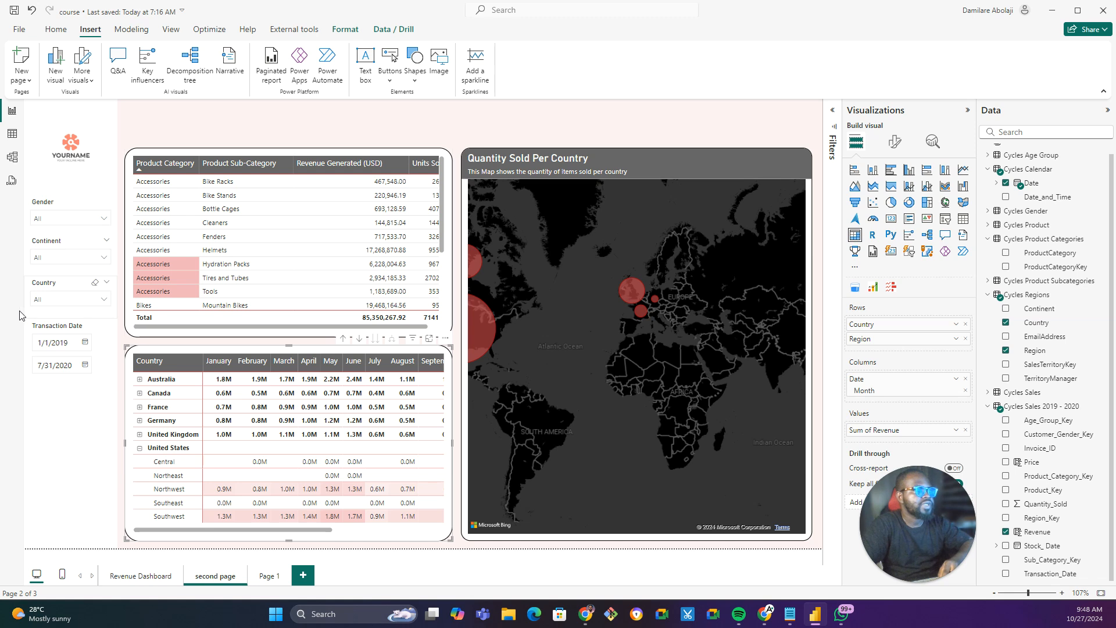
Set the start date of the Transaction Date slicer to 1/1/2020.
left_click(86, 343)
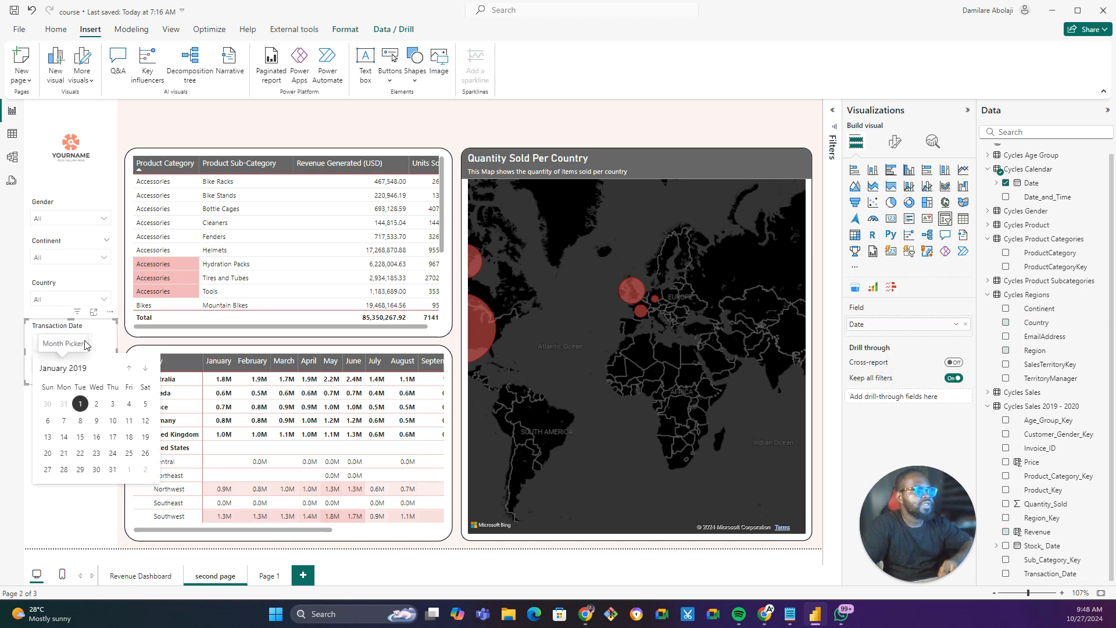
left_click(72, 371)
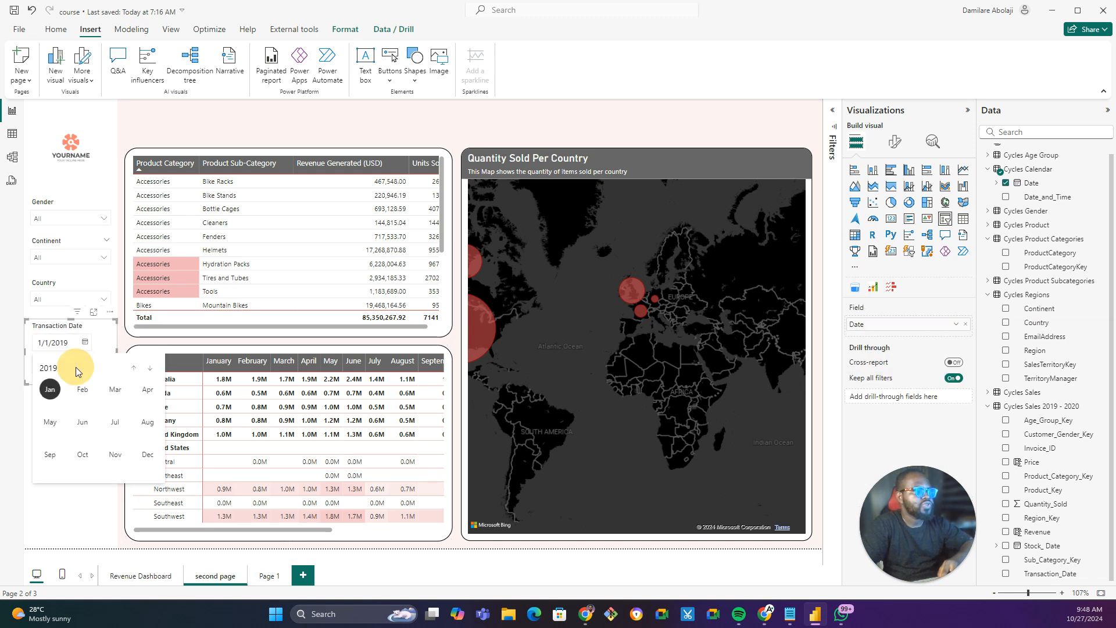
left_click(151, 373)
left_click(50, 389)
left_click(95, 404)
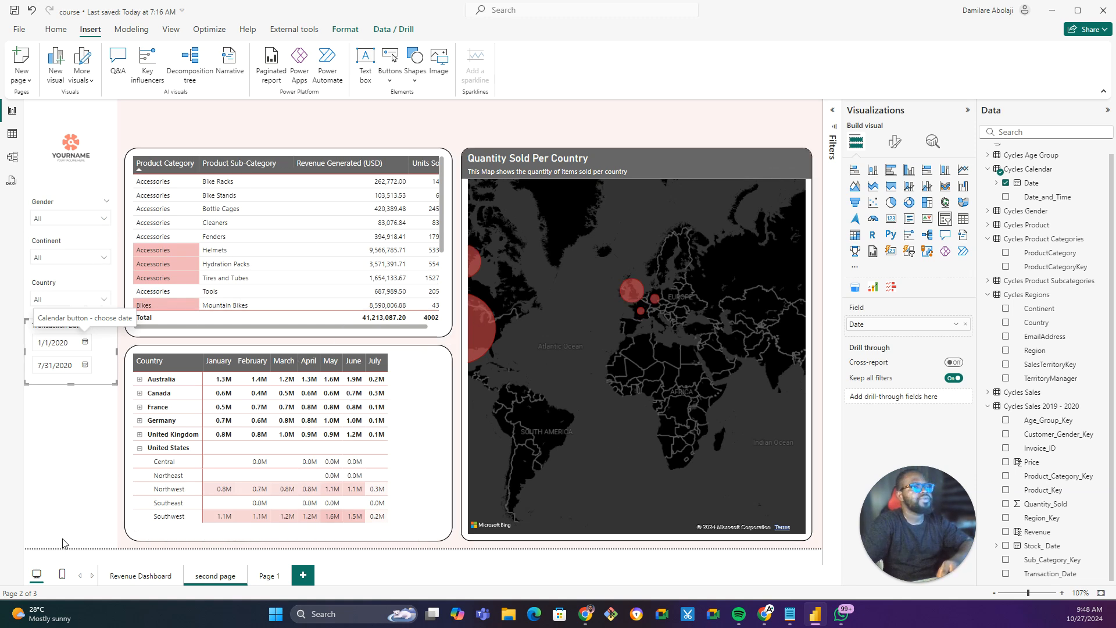
left_click(151, 121)
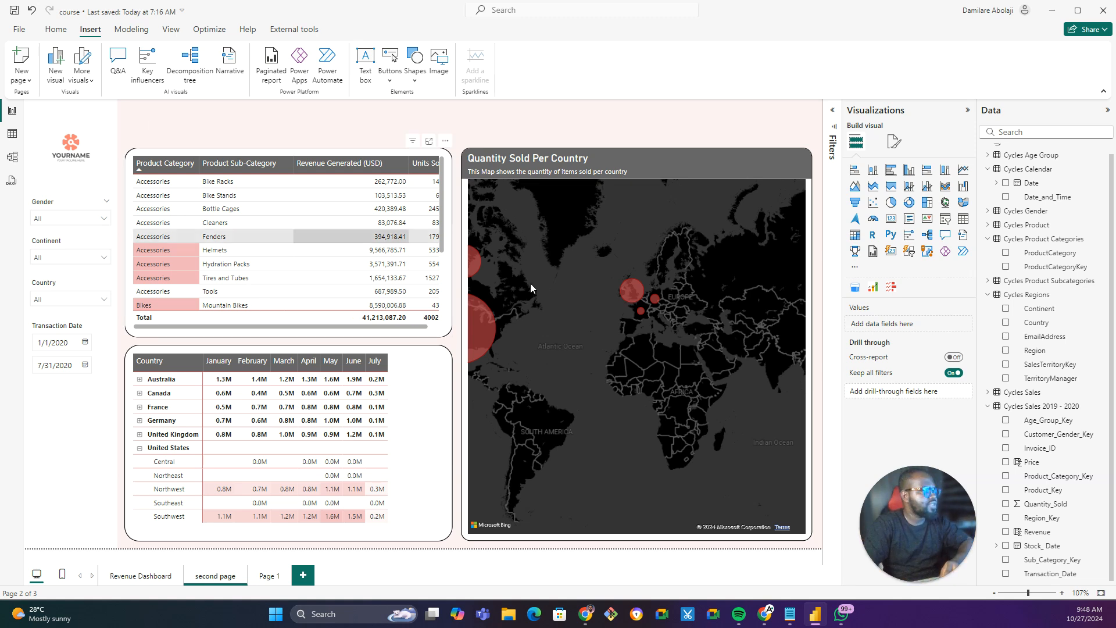
left_click_drag(890, 518, 55, 486)
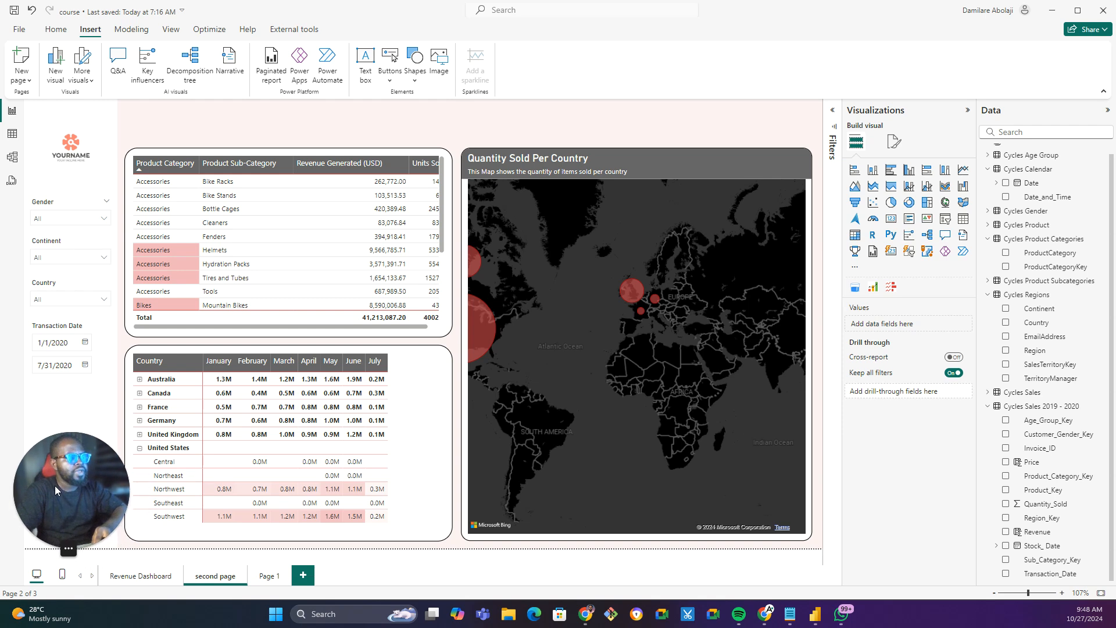
Delete the Sum of Revenue by ProductCategory and Transaction_Date visual from Page 1.
left_click(270, 577)
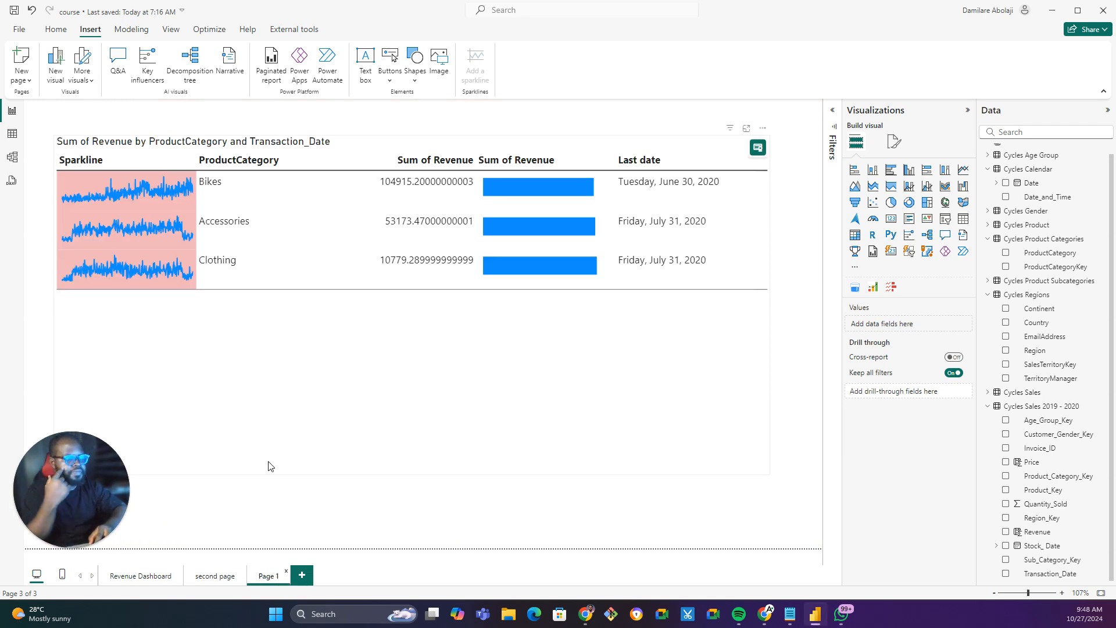
left_click(374, 141)
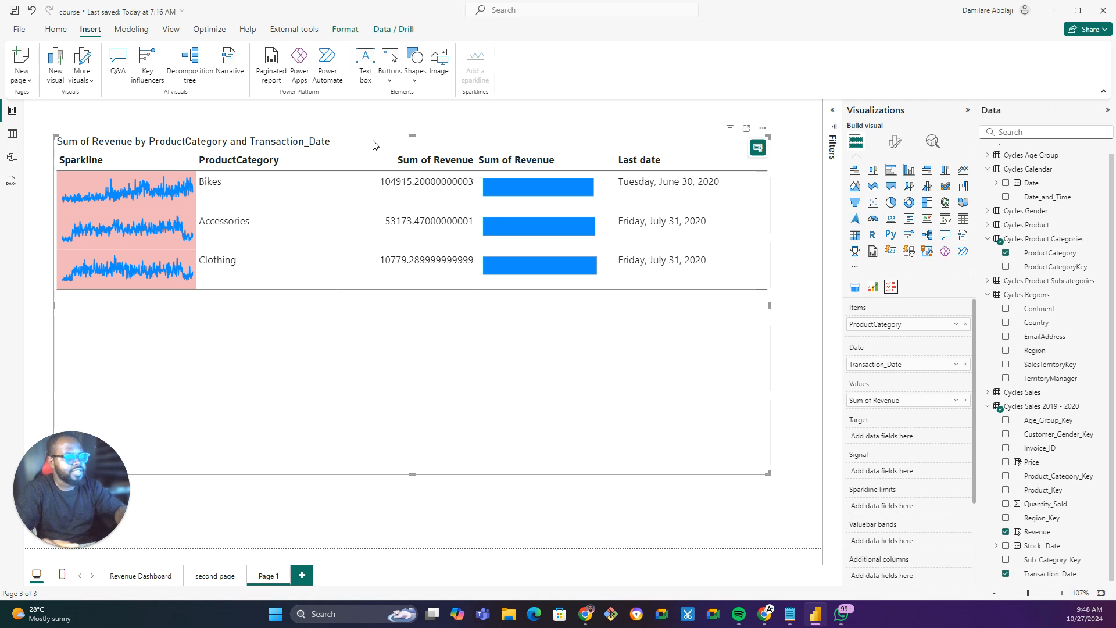
key("Delete")
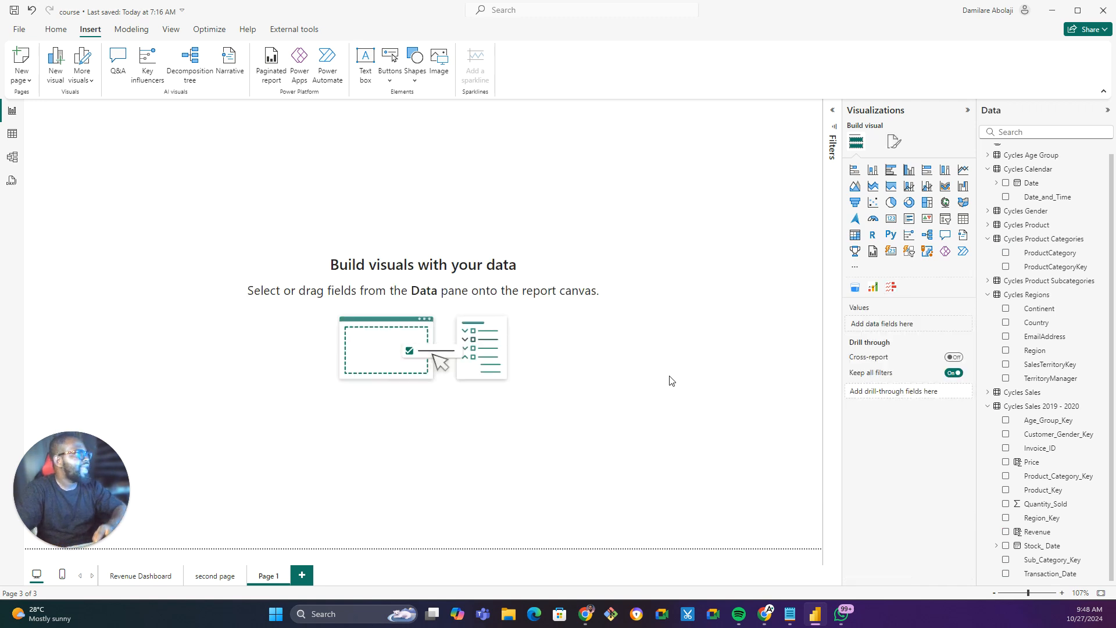
Copy the Quantity Sold per Product Sub-Category chart from the Revenue Dashboard page to Page 1.
left_click(123, 575)
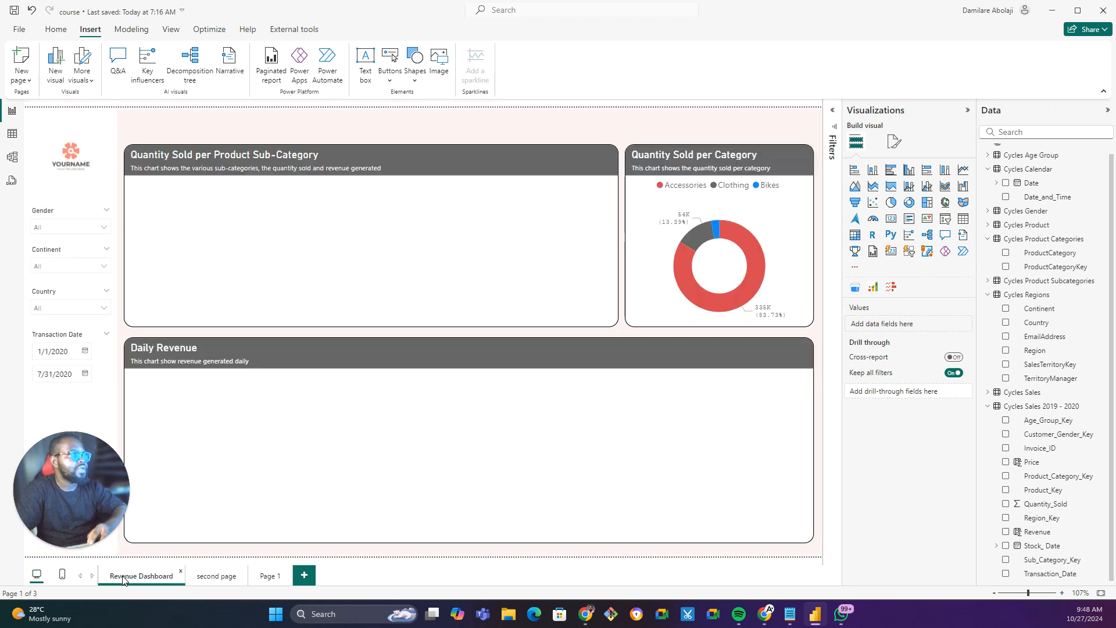
left_click(444, 153)
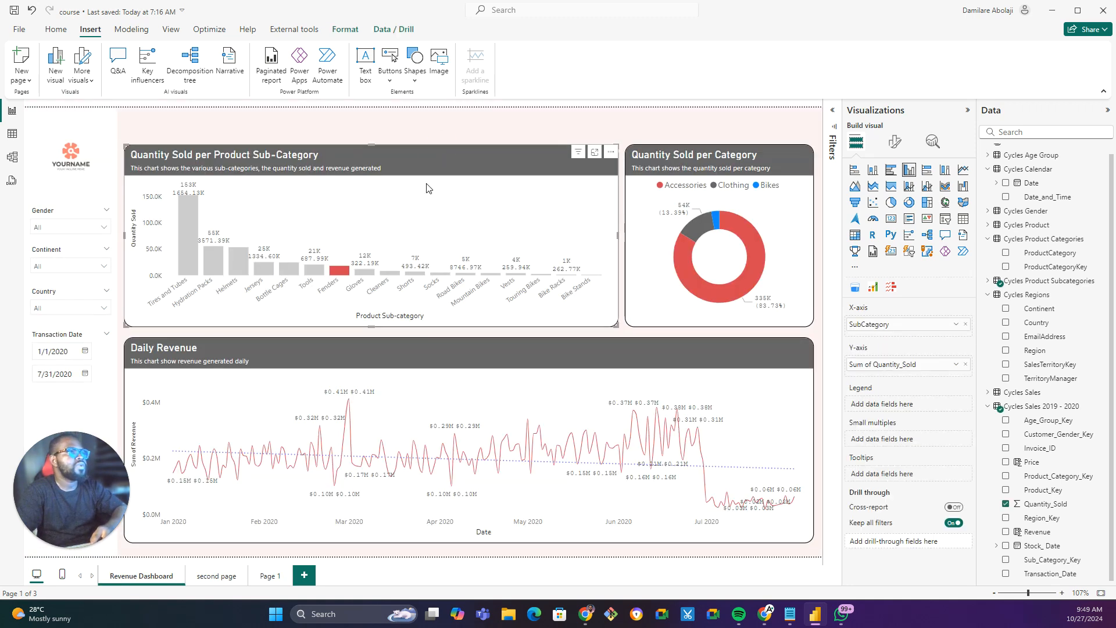
left_click(268, 576)
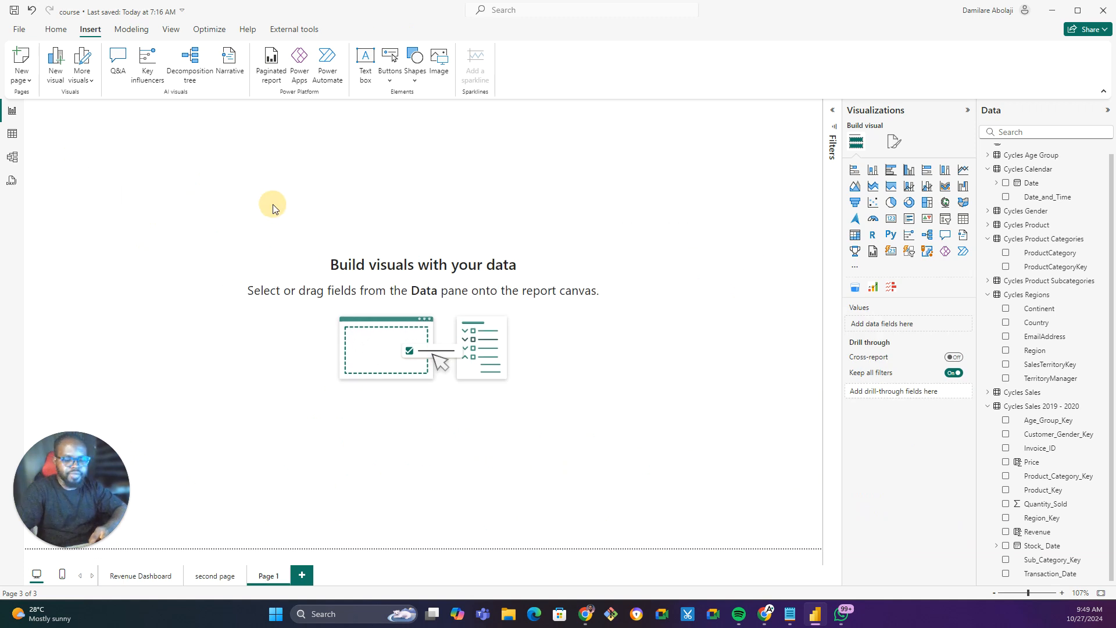
key("ctrl+v")
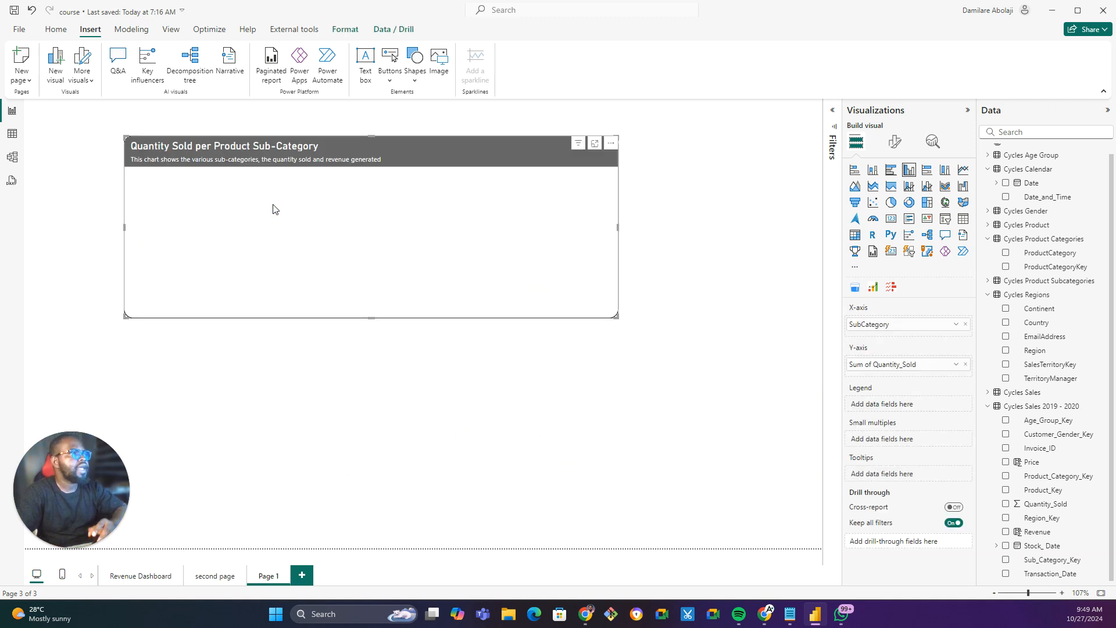
Enlarge the Quantity Sold per Product Sub-Category chart to fill most of Page 1.
left_click_drag(123, 385, 52, 541)
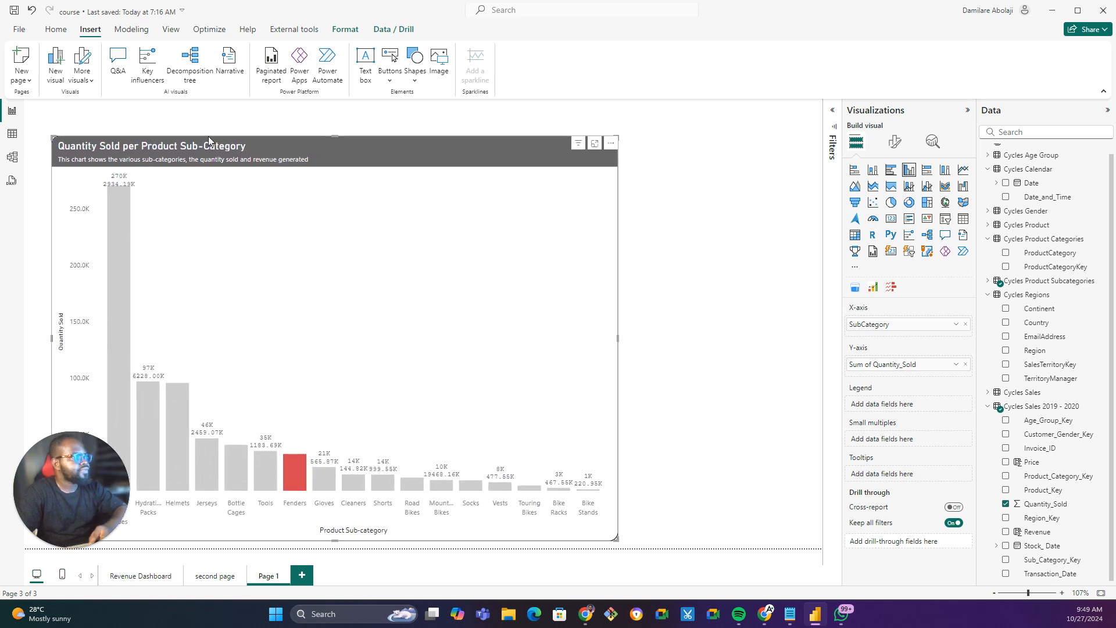
left_click_drag(335, 136, 336, 120)
left_click(572, 280)
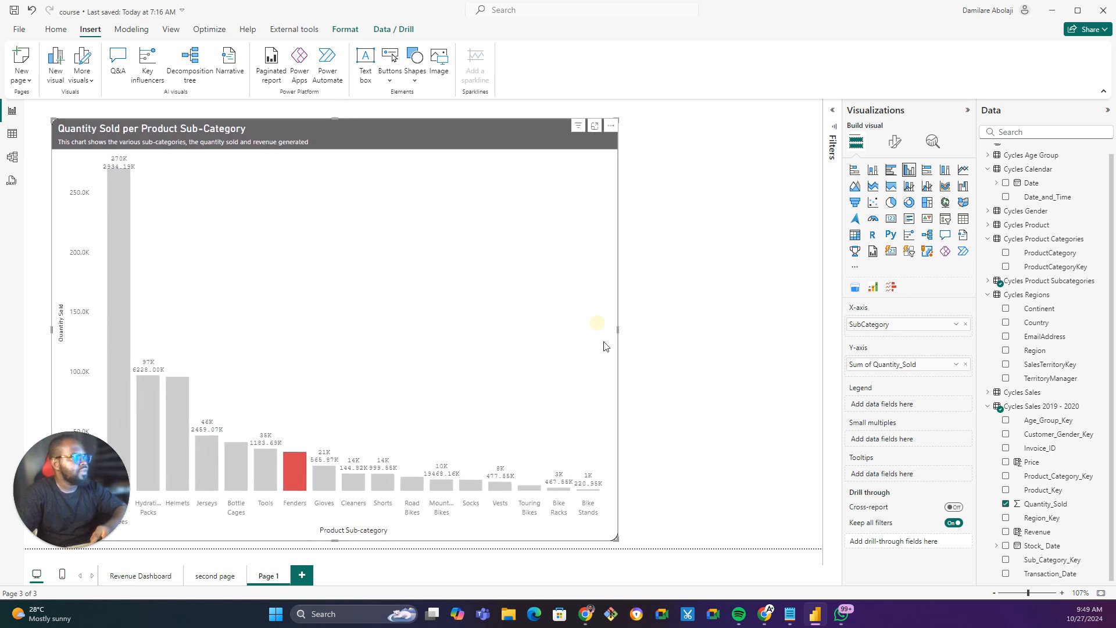
left_click_drag(617, 330, 808, 369)
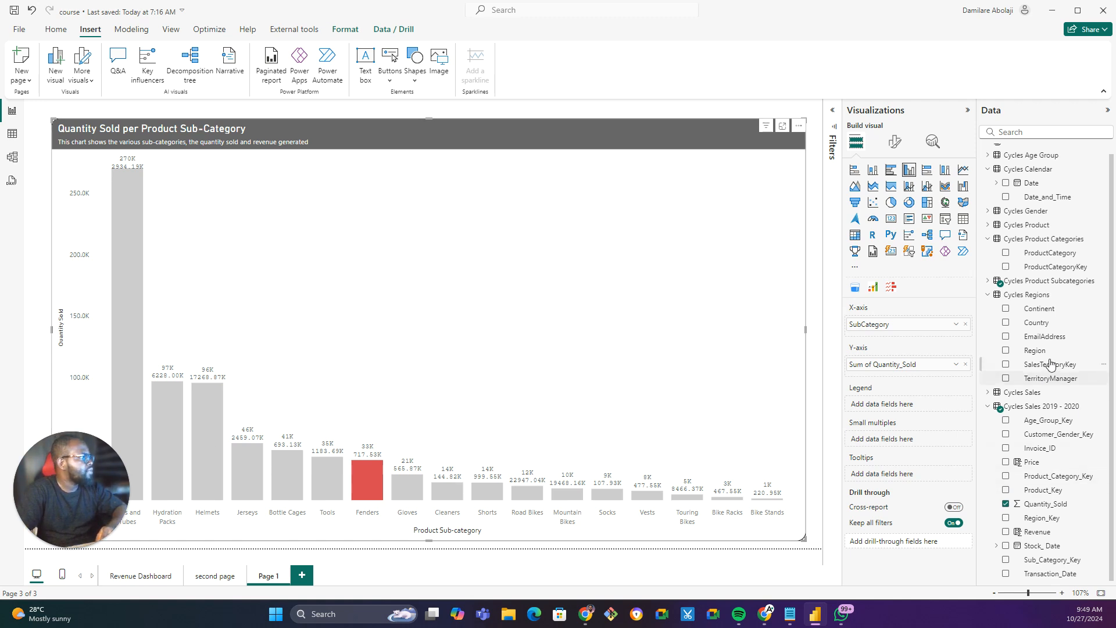
Try splitting the chart by Continent as legend and as small multiples, and remove the field again.
left_click_drag(1049, 311, 914, 408)
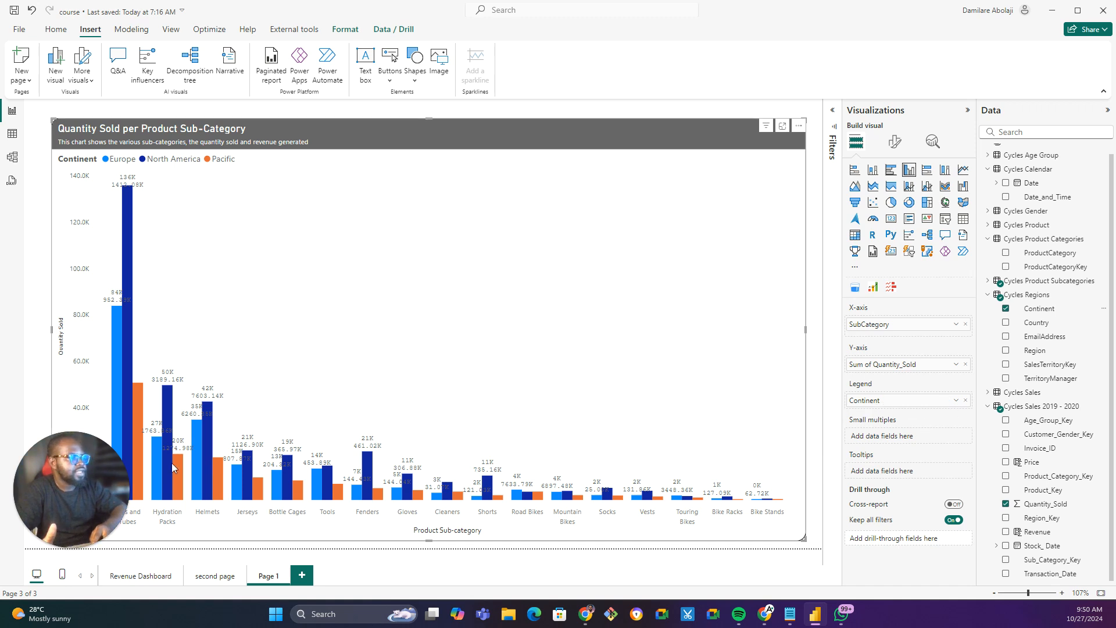
mouse_move(173, 463)
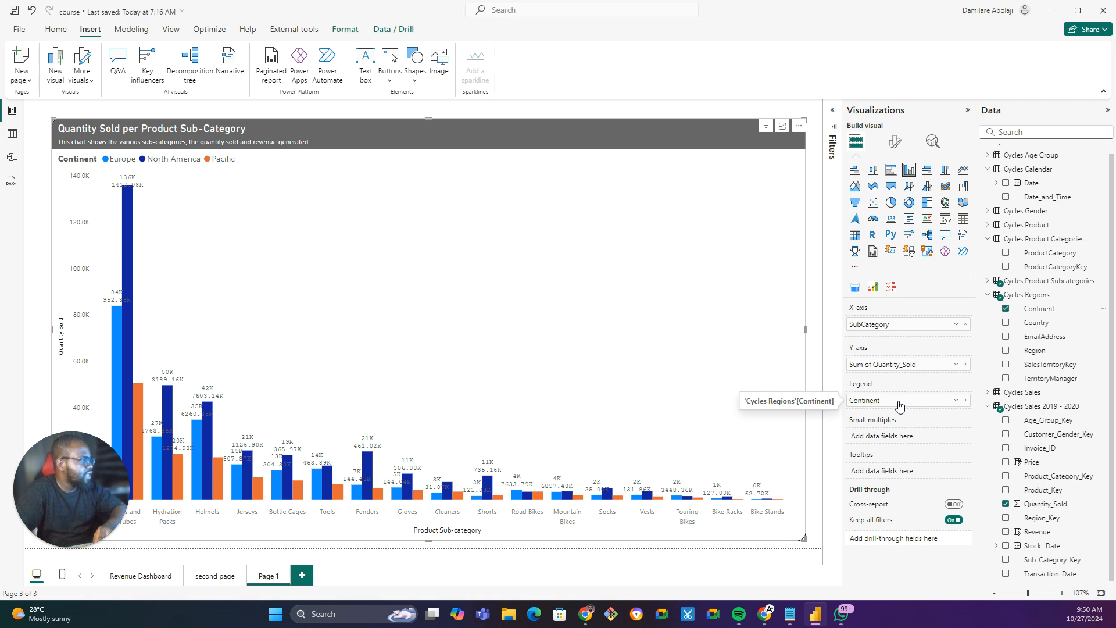
left_click_drag(900, 405, 901, 442)
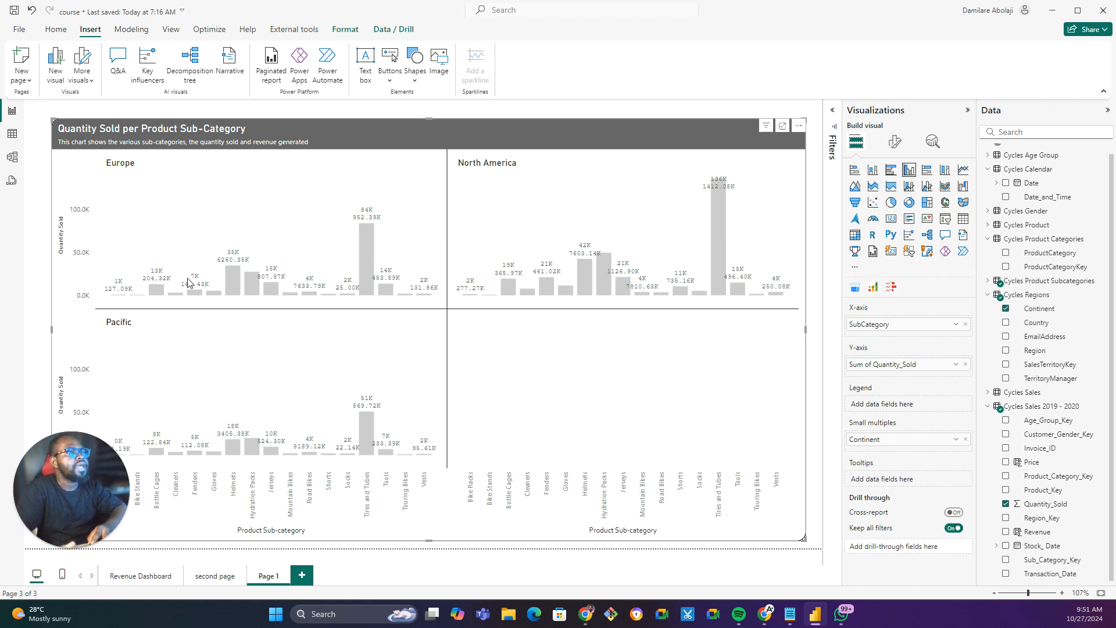
left_click(966, 440)
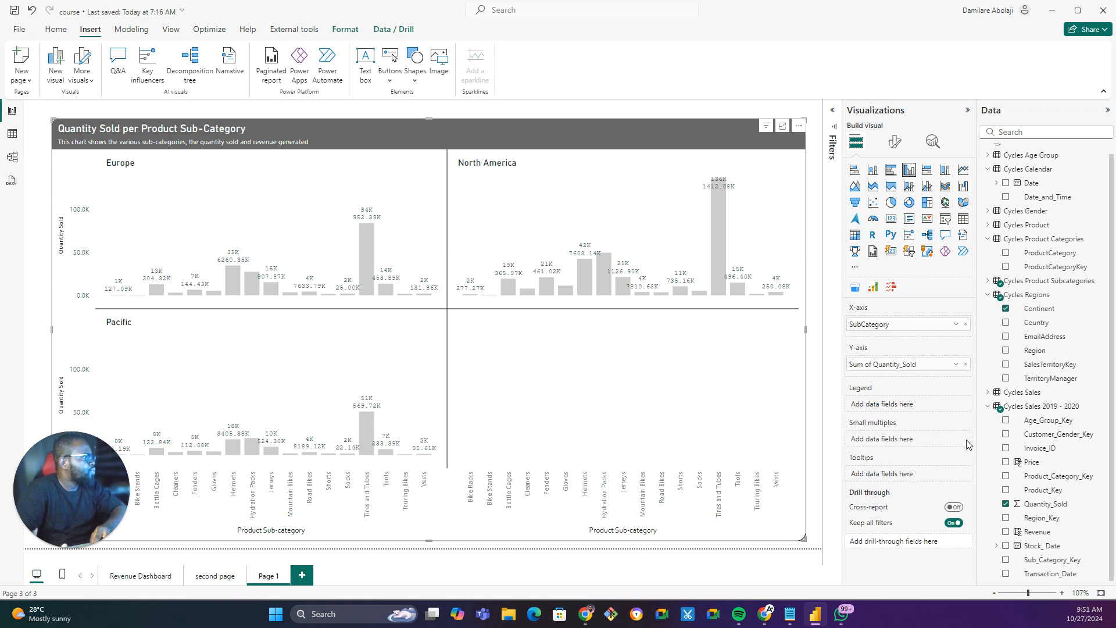
Collapse the unneeded data tables and split the chart into small multiples by AgeGroup from Cycles Age Group.
left_click(987, 169)
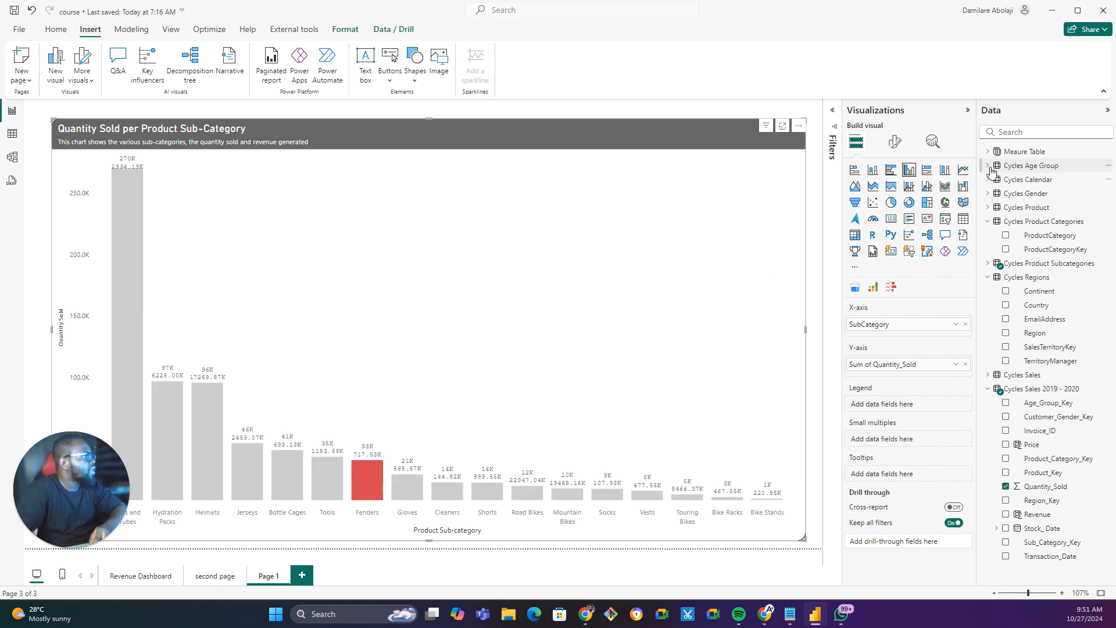
left_click(987, 222)
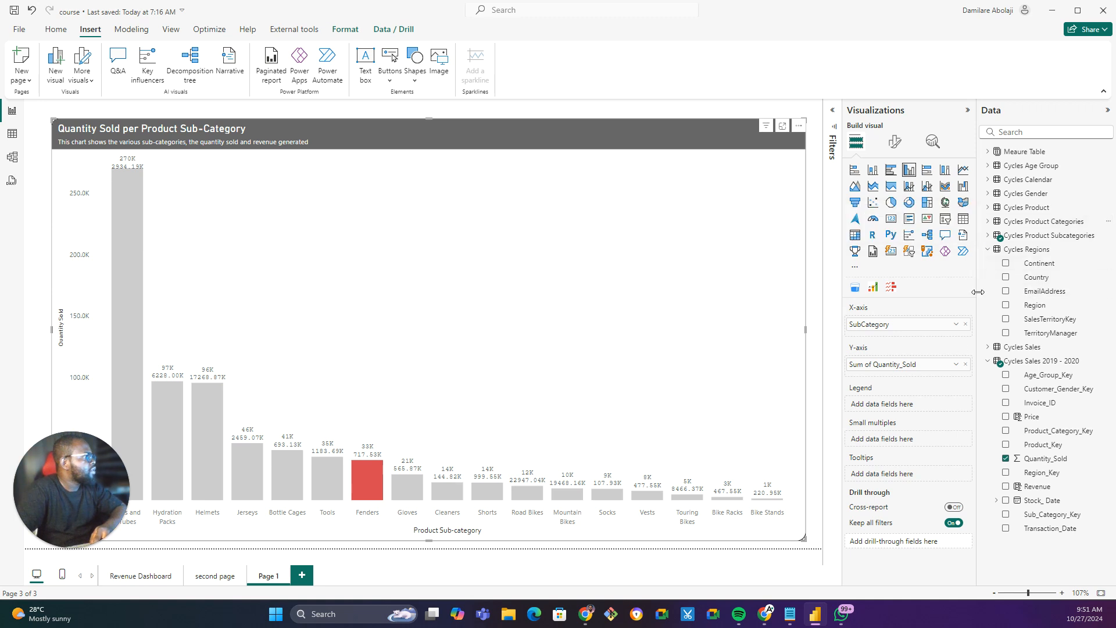
left_click(987, 249)
left_click(988, 166)
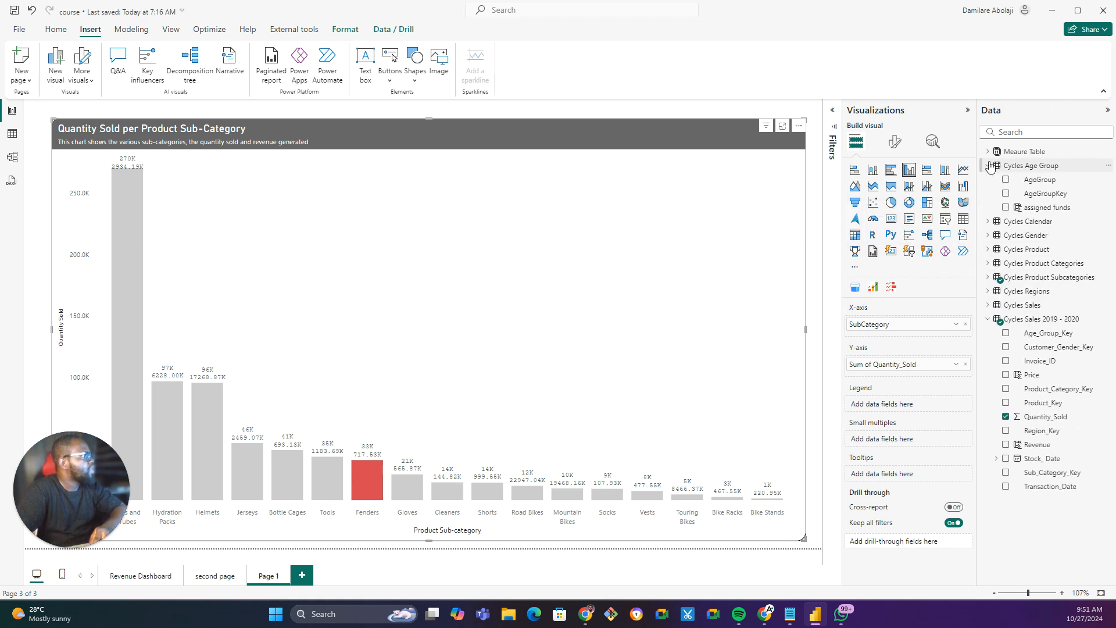
left_click_drag(1040, 179, 910, 439)
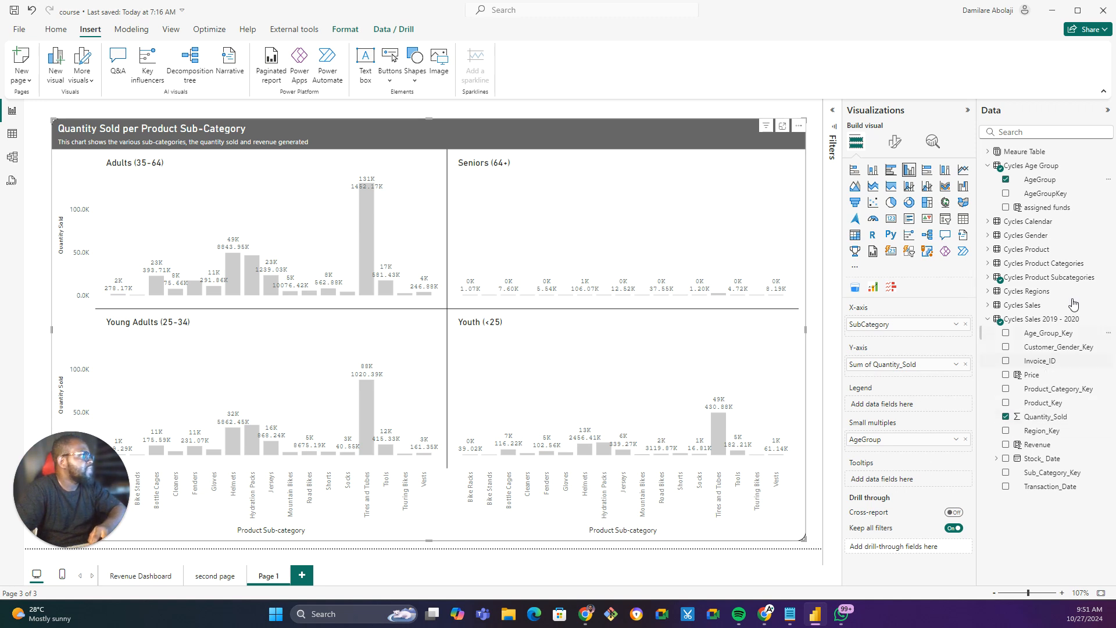
Try Continent from Cycles Regions as the chart's legend alongside the AgeGroup small multiples, and remove both fields.
left_click(989, 291)
left_click_drag(1040, 306, 905, 406)
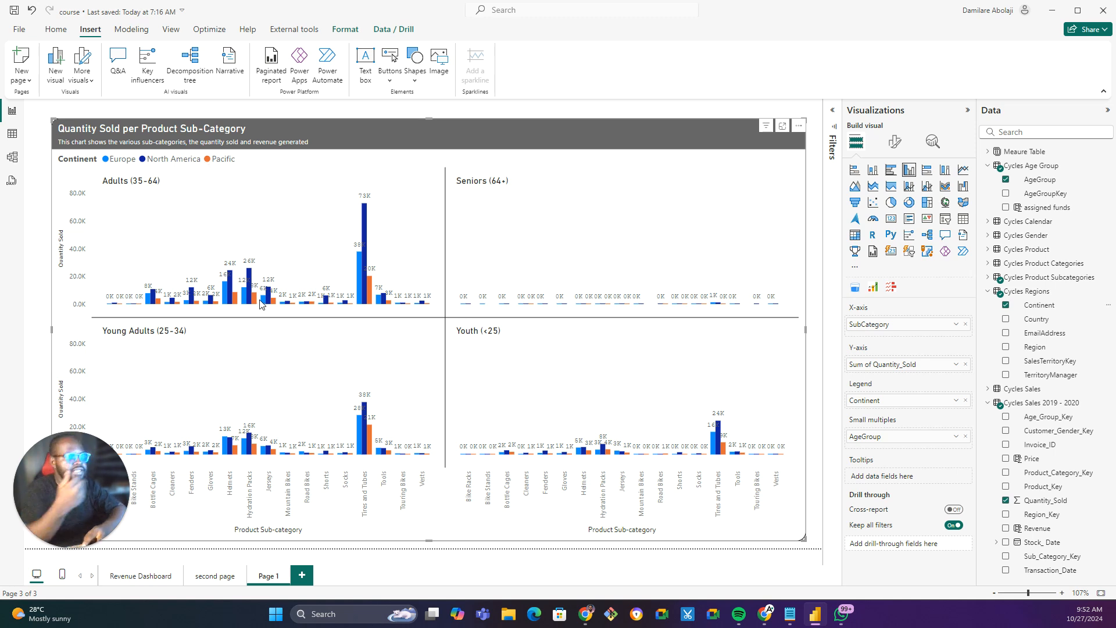
left_click(965, 437)
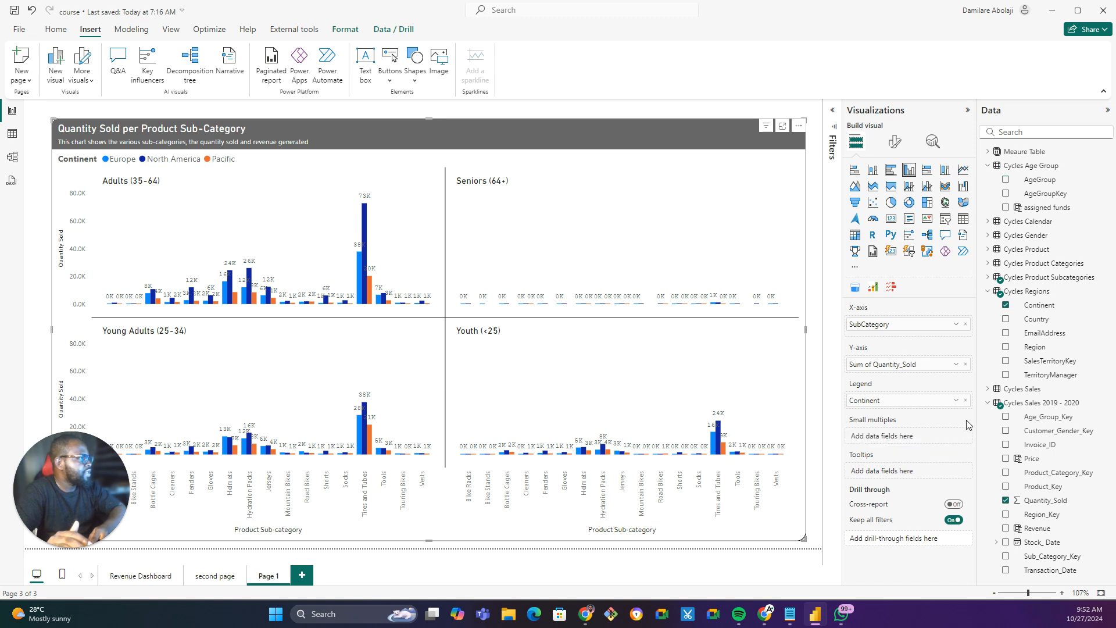
left_click(966, 401)
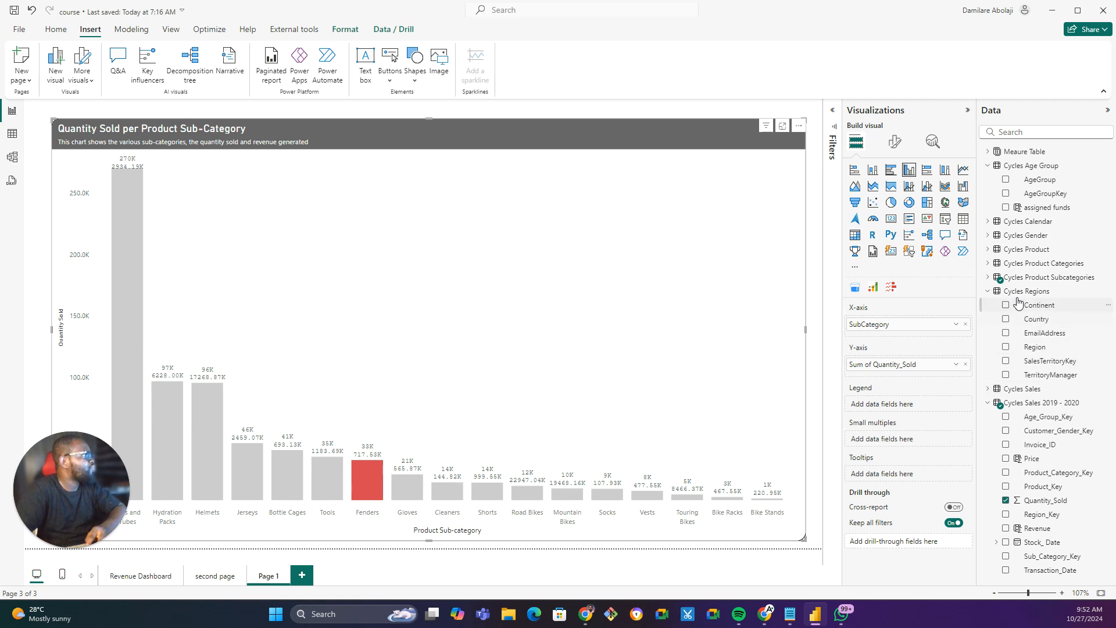
Try ProductName from Cycles Product as the chart's legend and page through the legend entries.
left_click(988, 291)
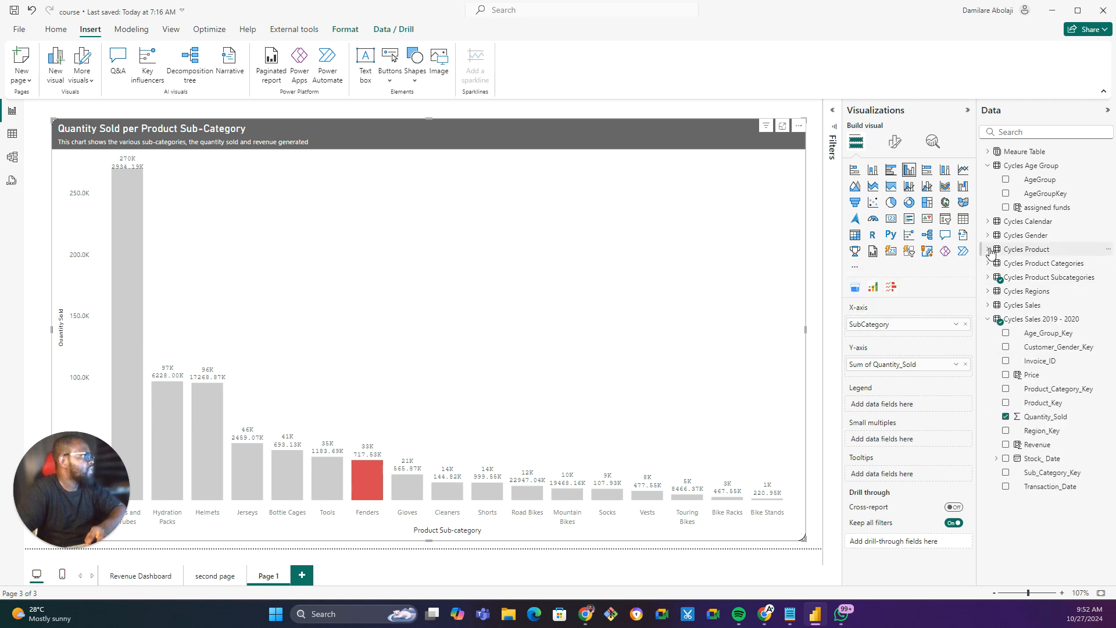
left_click(988, 249)
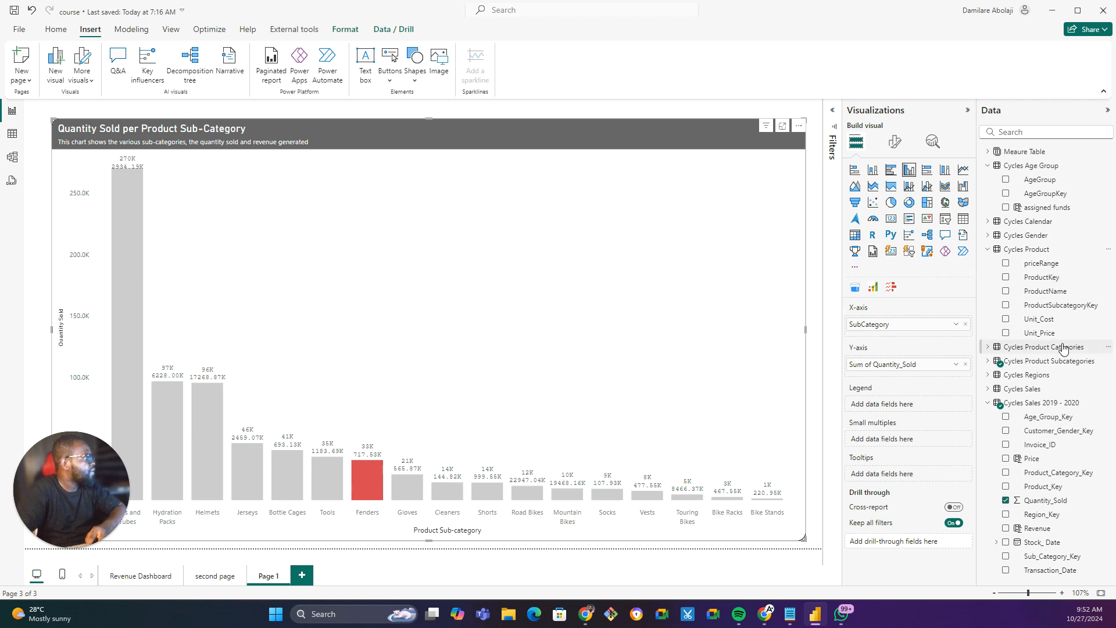
left_click_drag(1073, 293, 914, 405)
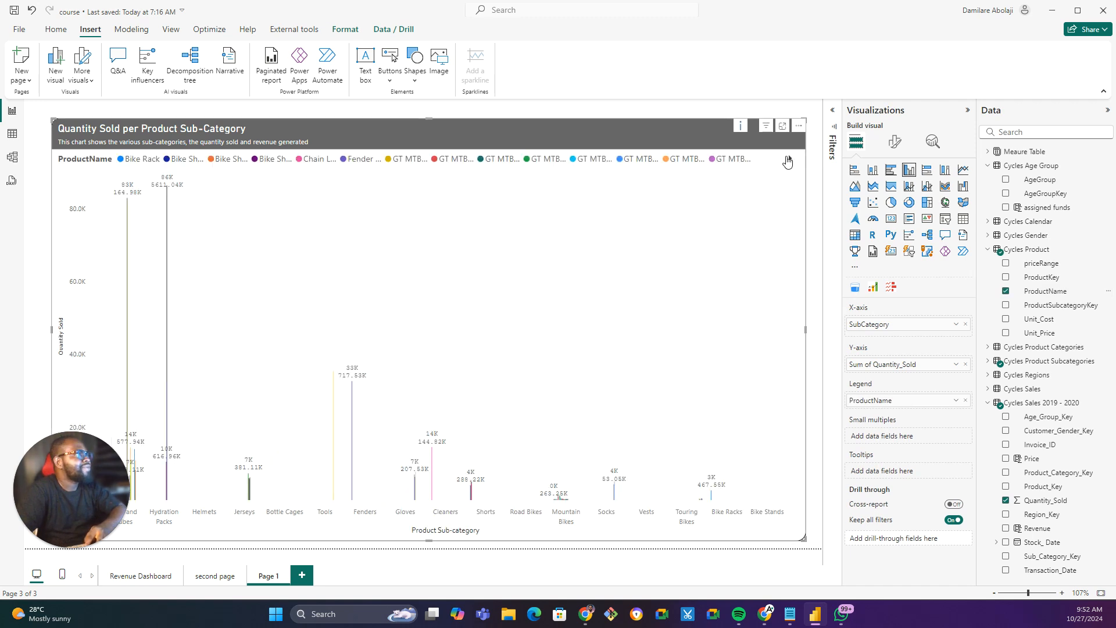
left_click(788, 159)
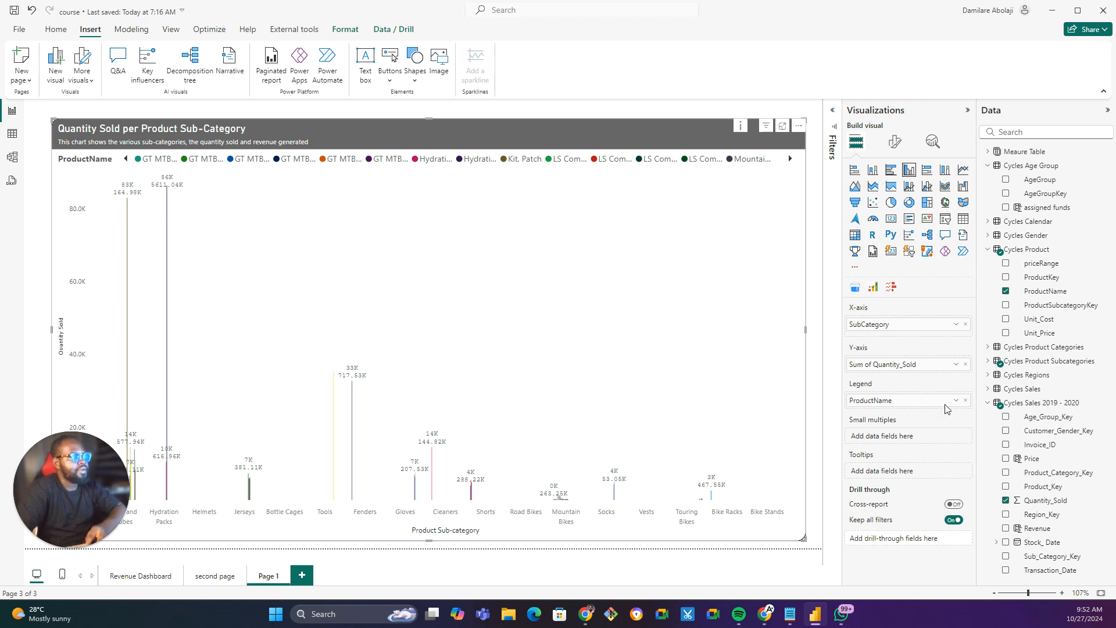
Move ProductName from the legend to small multiples and look through the resulting product panels.
left_click_drag(925, 411, 919, 433)
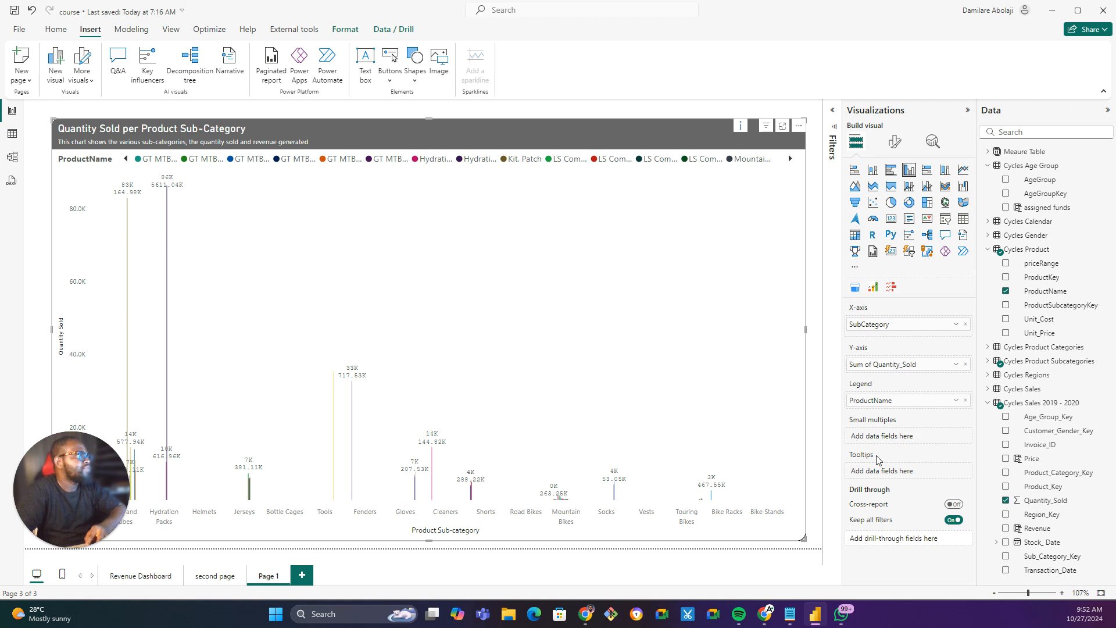
left_click_drag(962, 408, 930, 443)
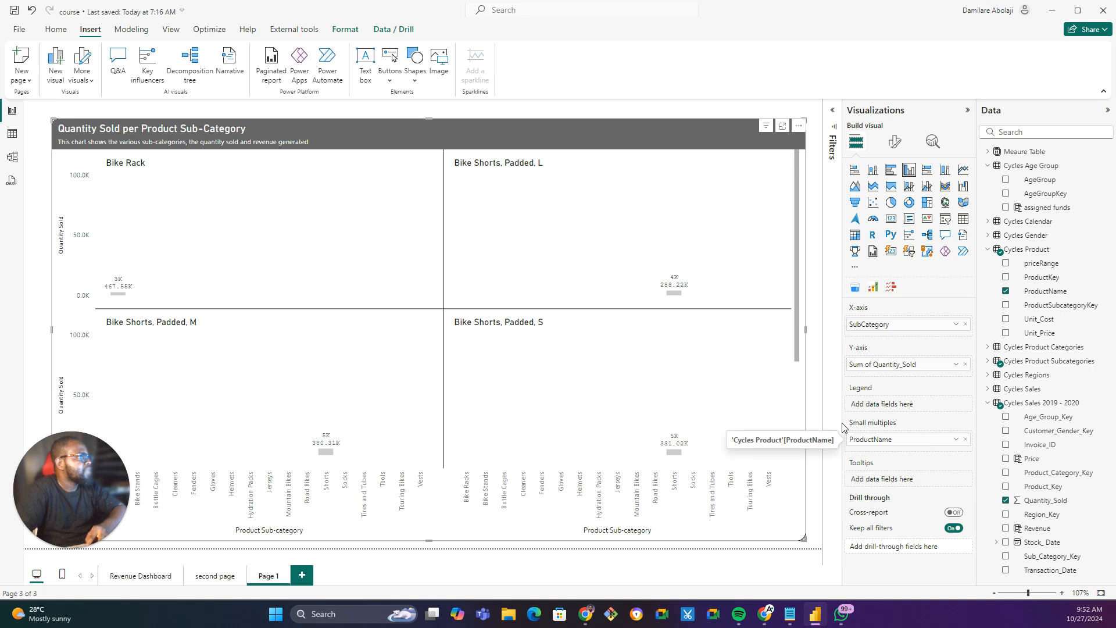
left_click_drag(797, 255, 770, 263)
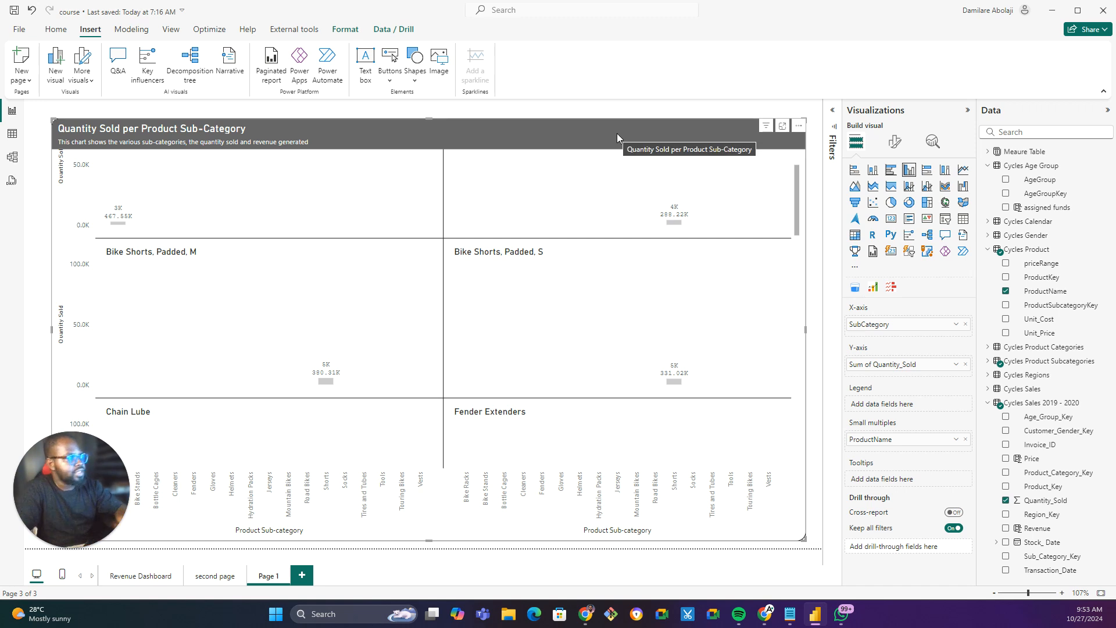
Delete the sub-category chart and remove Page 1 from the report.
key("Delete")
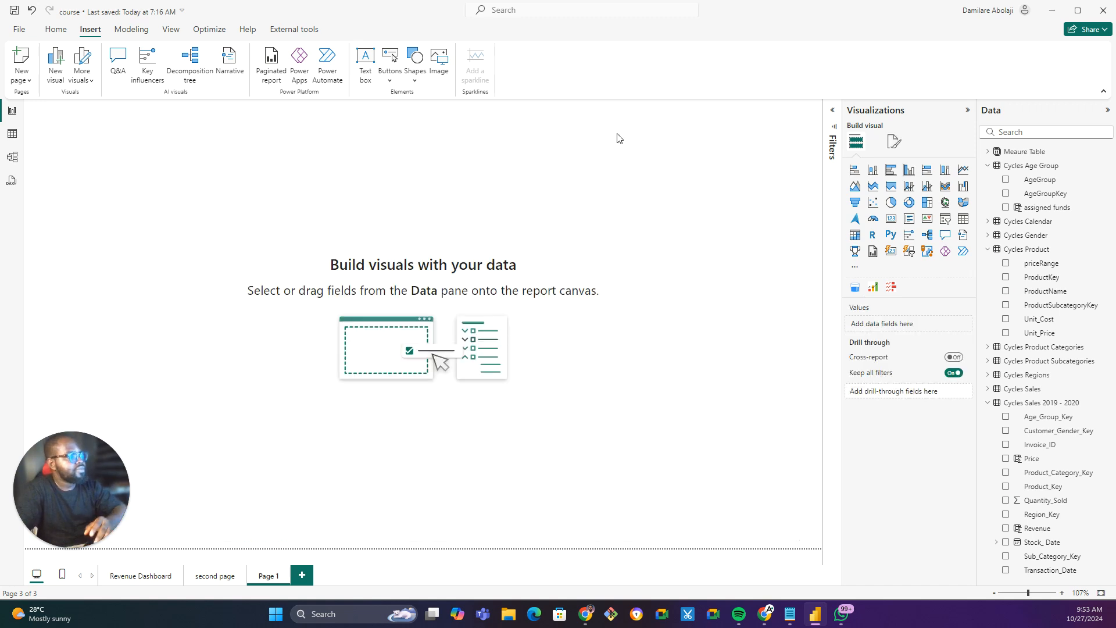
right_click(262, 579)
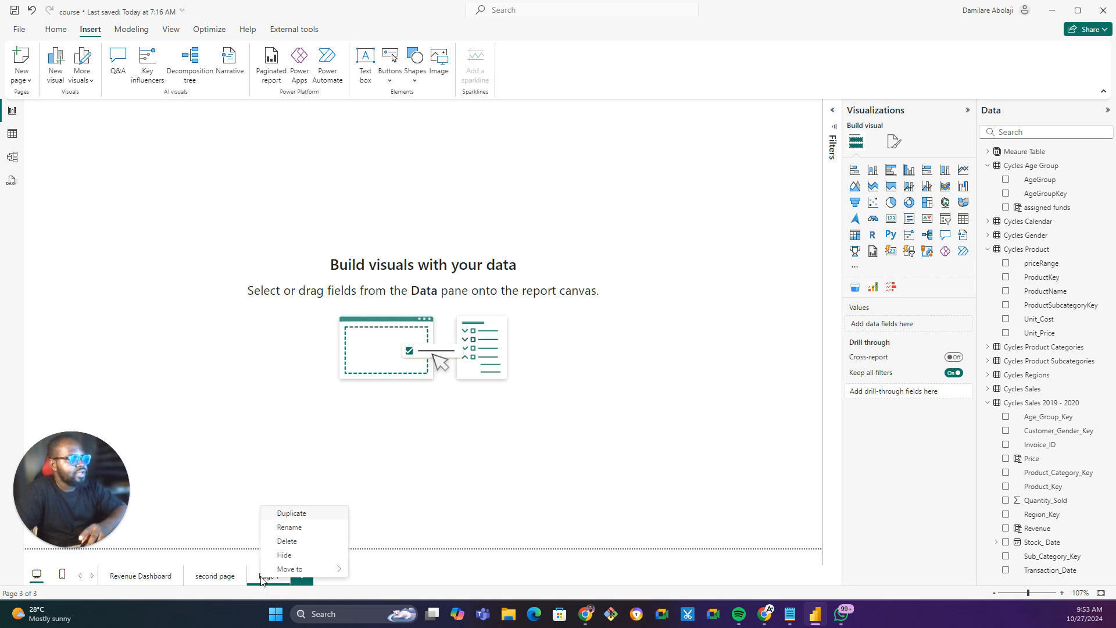
left_click(297, 546)
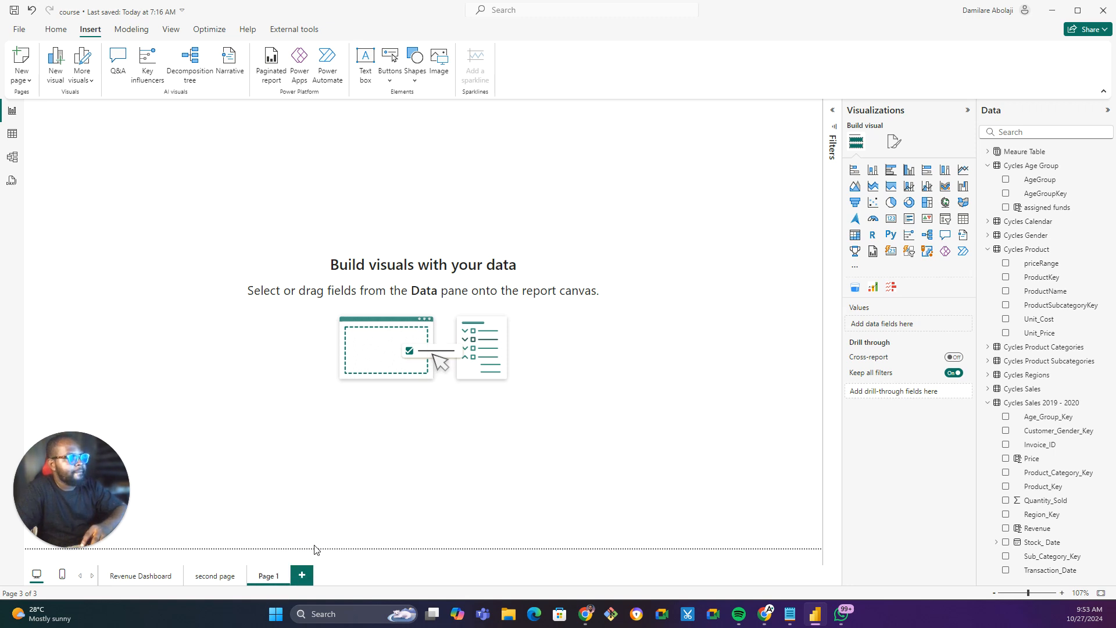
left_click(648, 331)
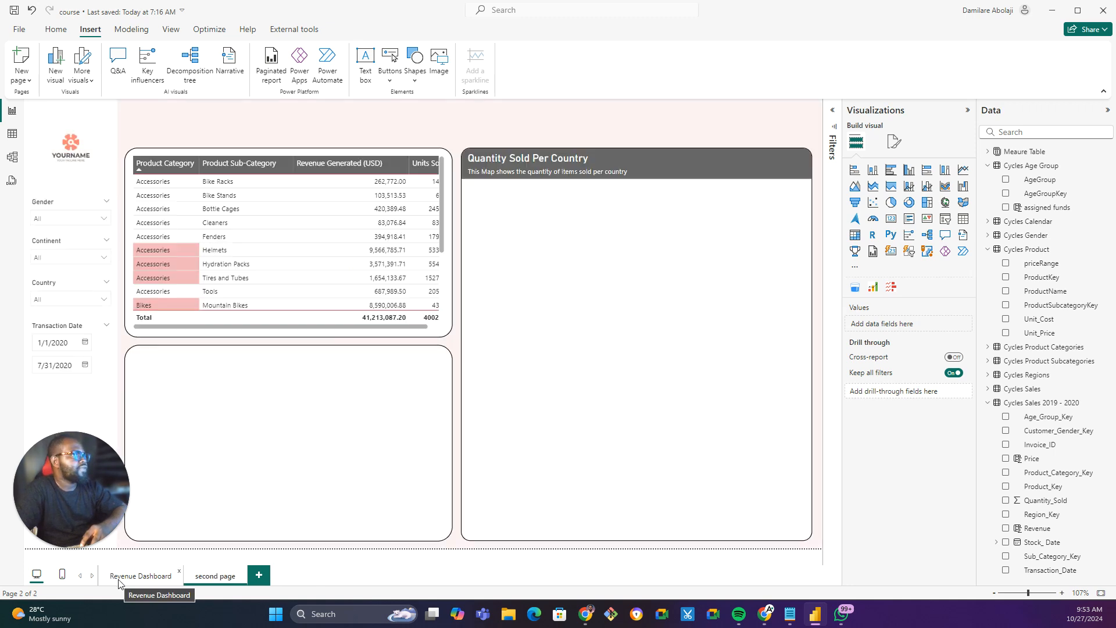
Add Quantity_Sold to the tooltips of the Daily Revenue chart on the Revenue Dashboard page and check a data point.
left_click(119, 582)
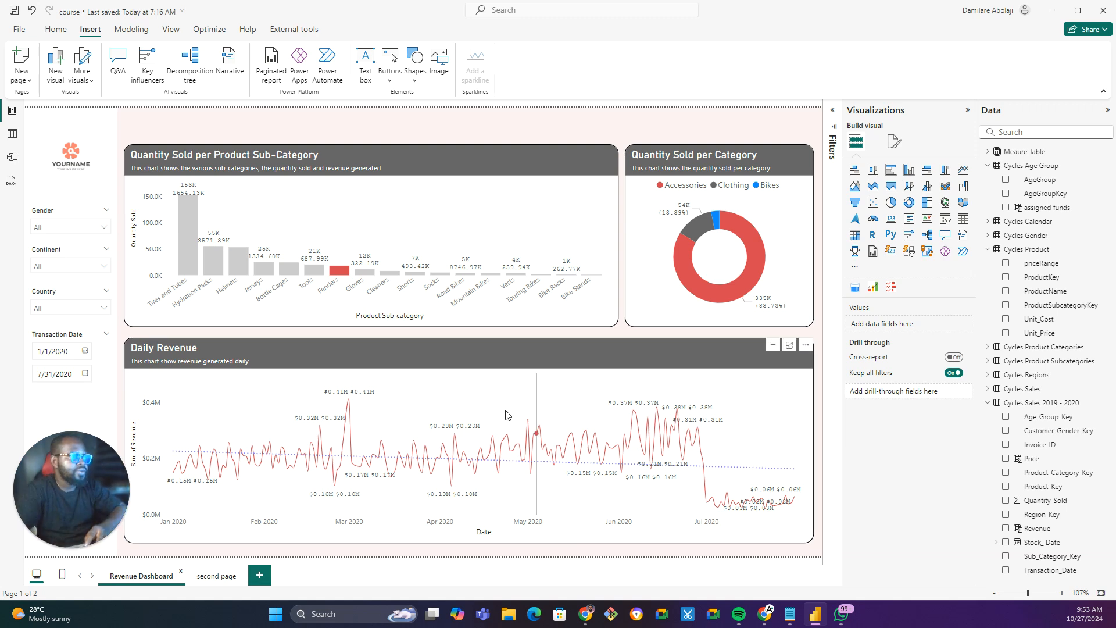
left_click(400, 354)
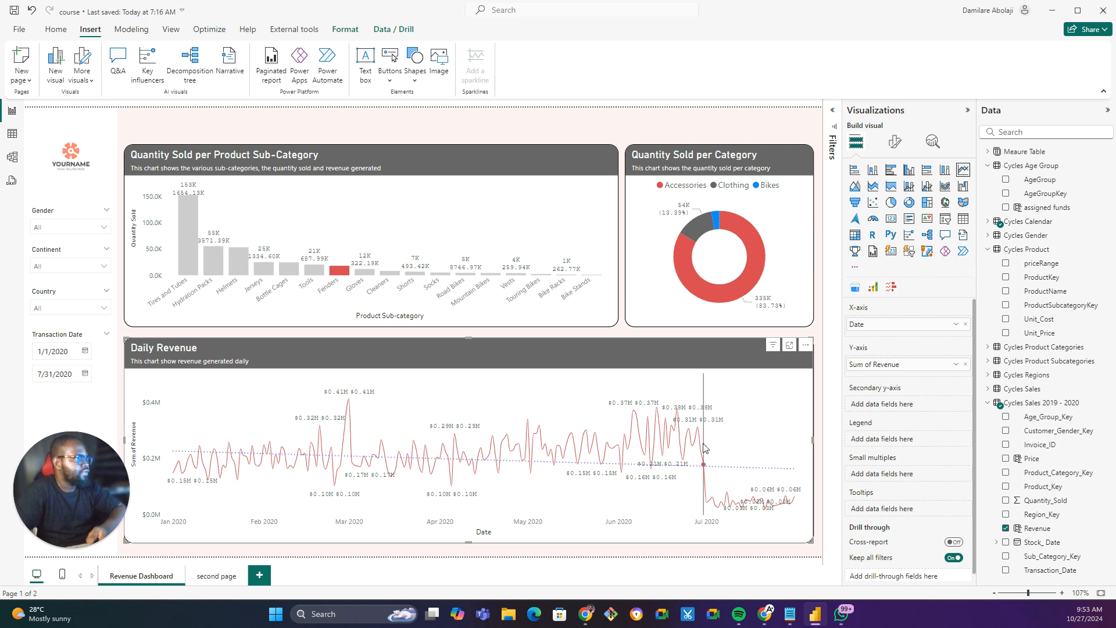
mouse_move(213, 478)
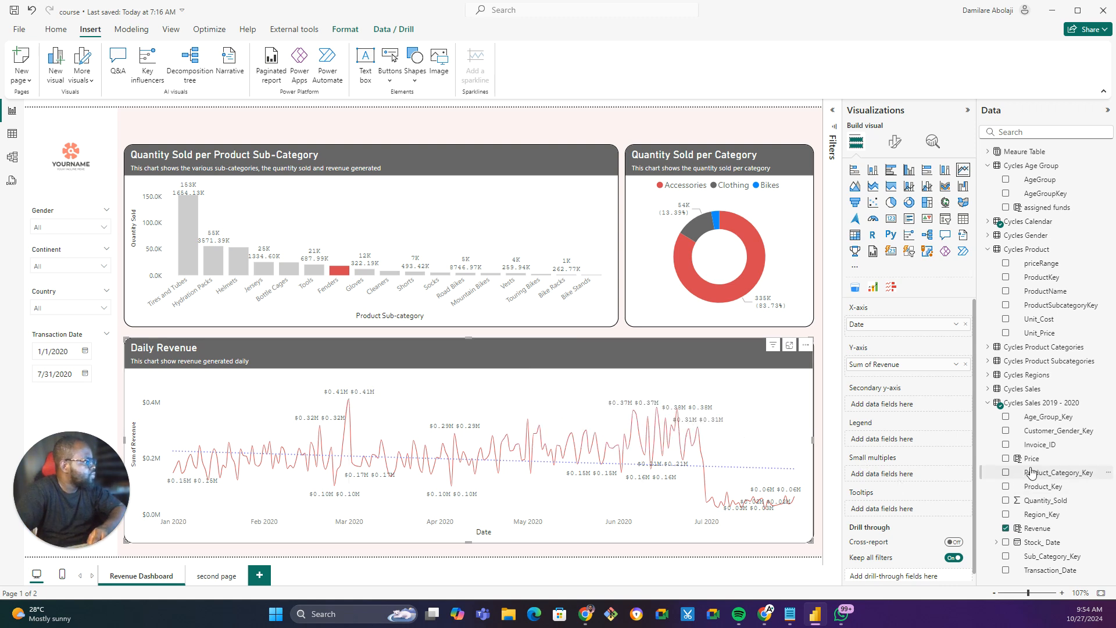
left_click_drag(1055, 502, 911, 510)
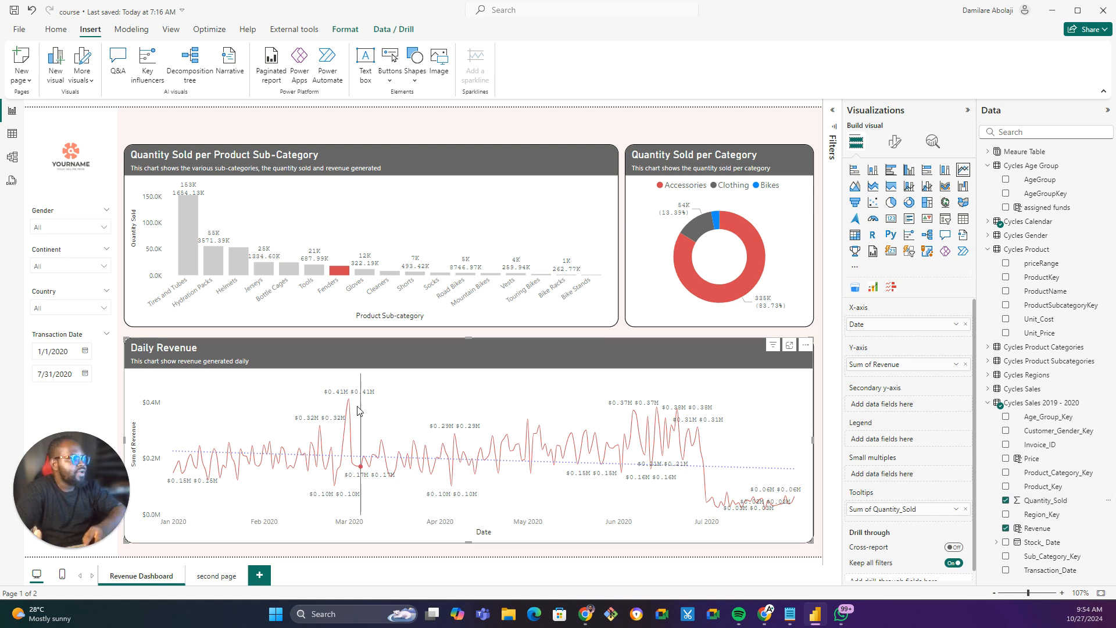
mouse_move(350, 403)
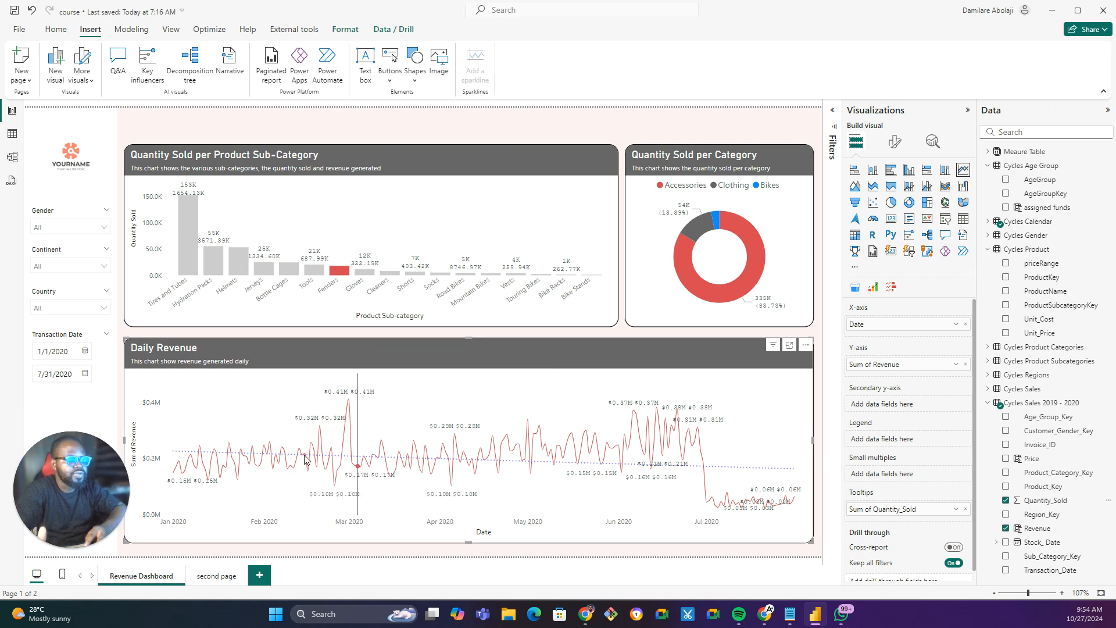
mouse_move(217, 455)
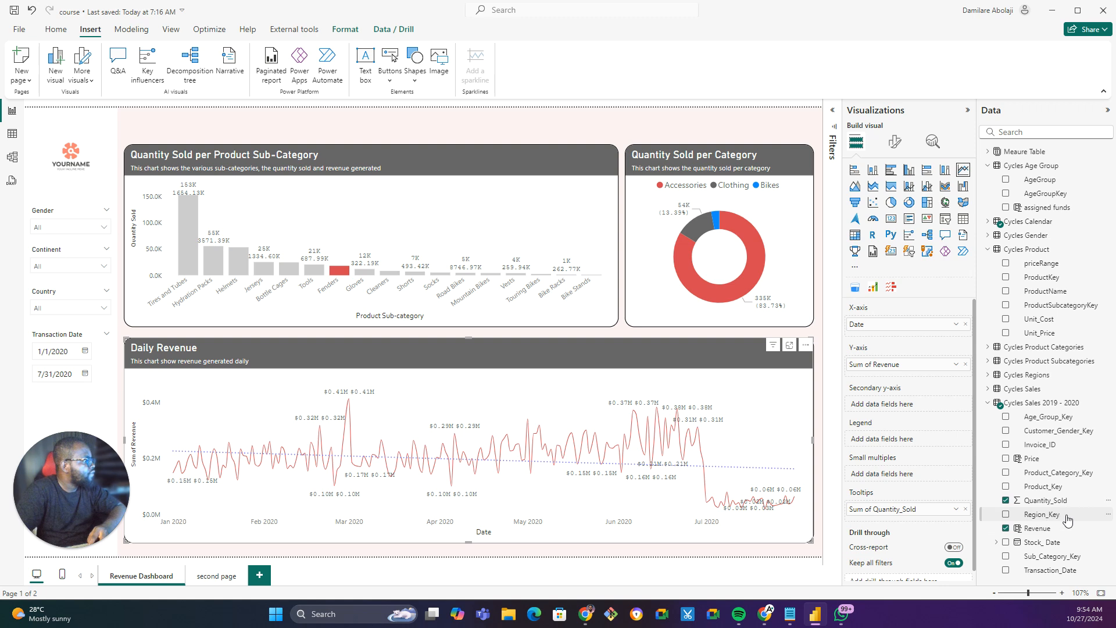
Add Revenue to the Daily Revenue chart's tooltips and aggregate it as Average.
left_click_drag(1033, 528, 925, 516)
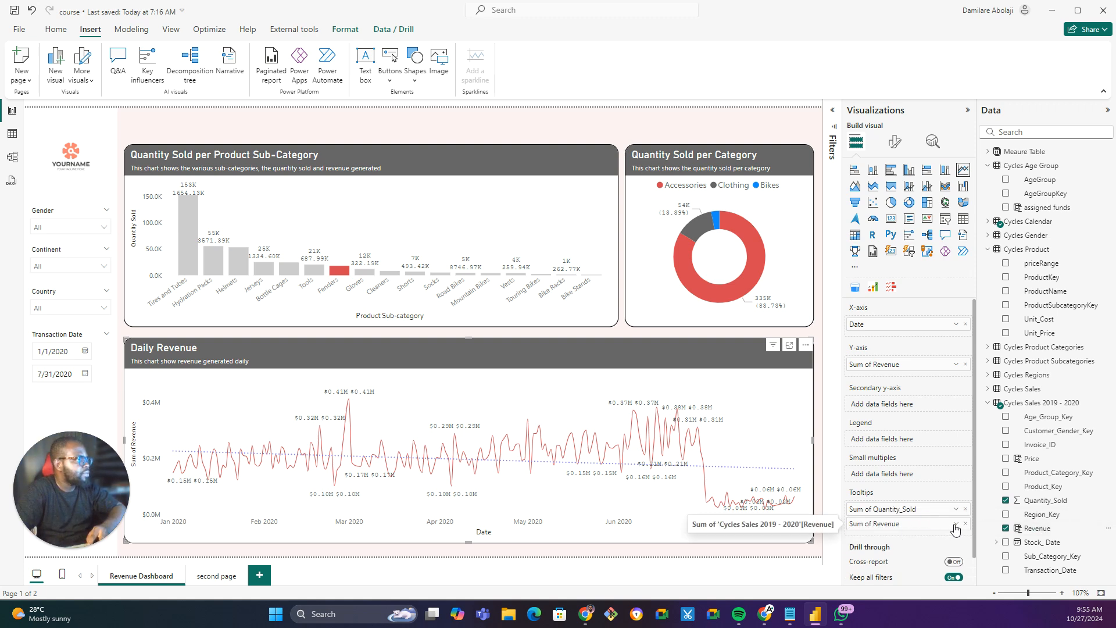
left_click(957, 525)
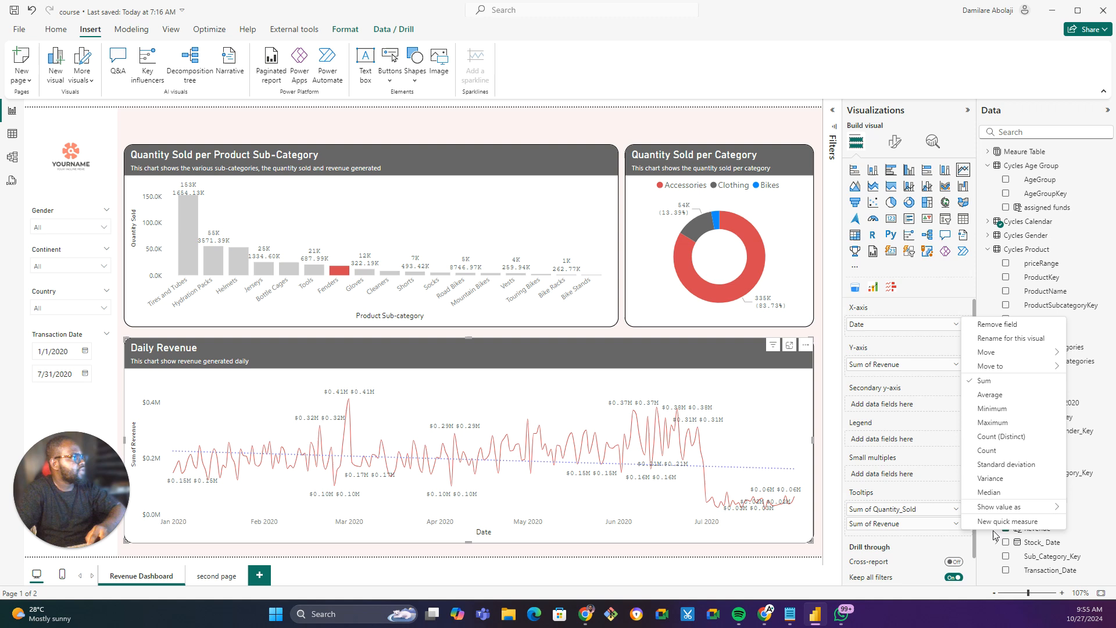
left_click(1006, 395)
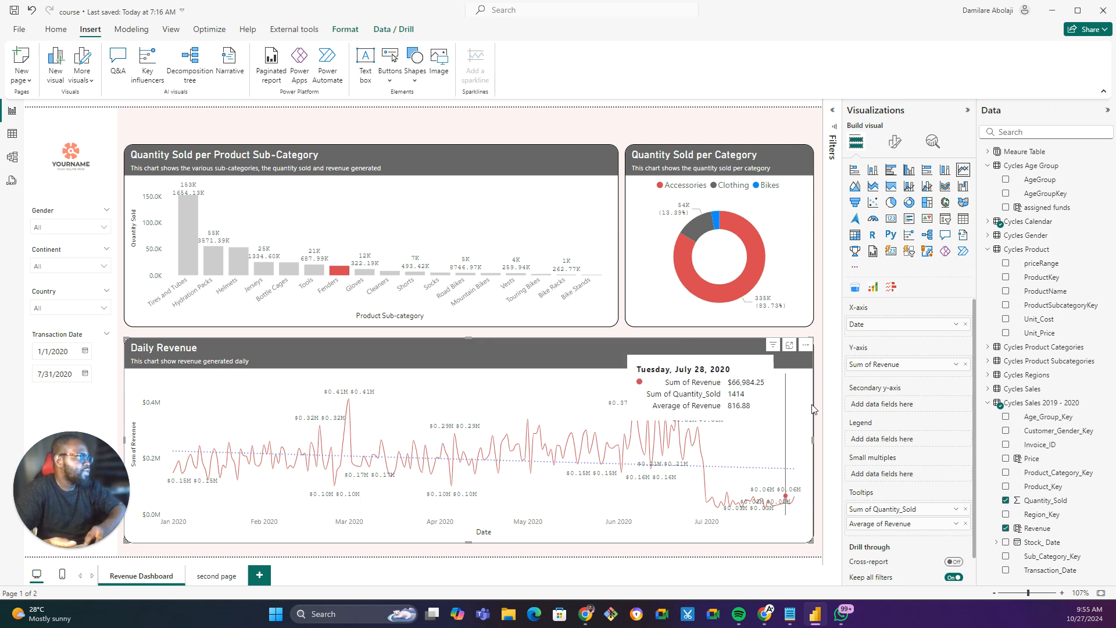
Rename the Daily Revenue chart's Y-axis field as "Revenue generated (USD)" and check it on a data point.
double_click(878, 367)
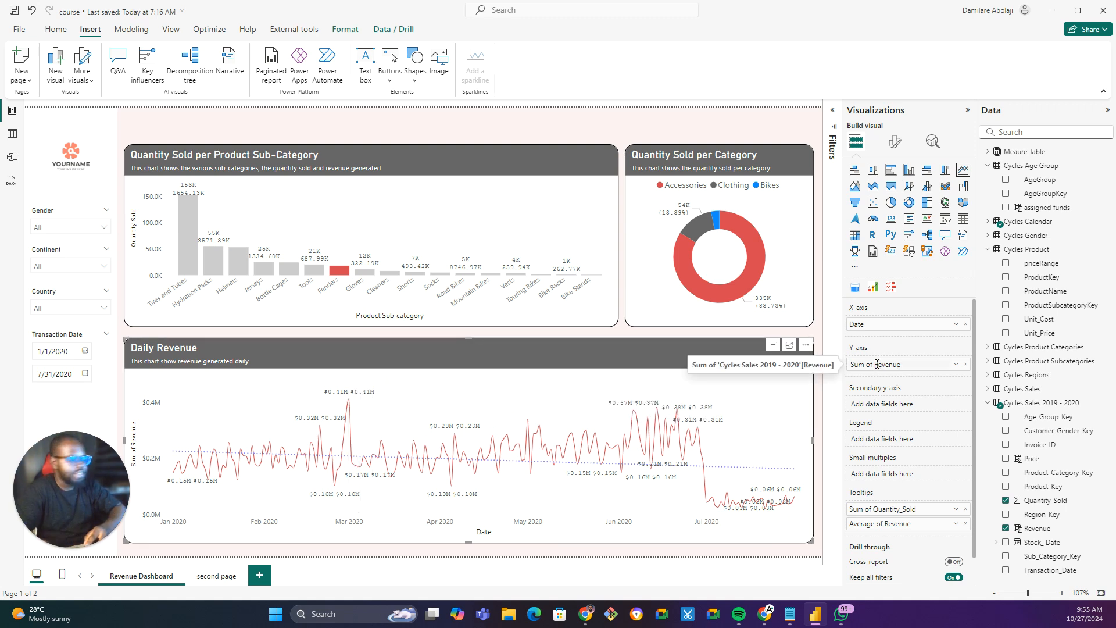
key("ctrl+a")
type("Reve")
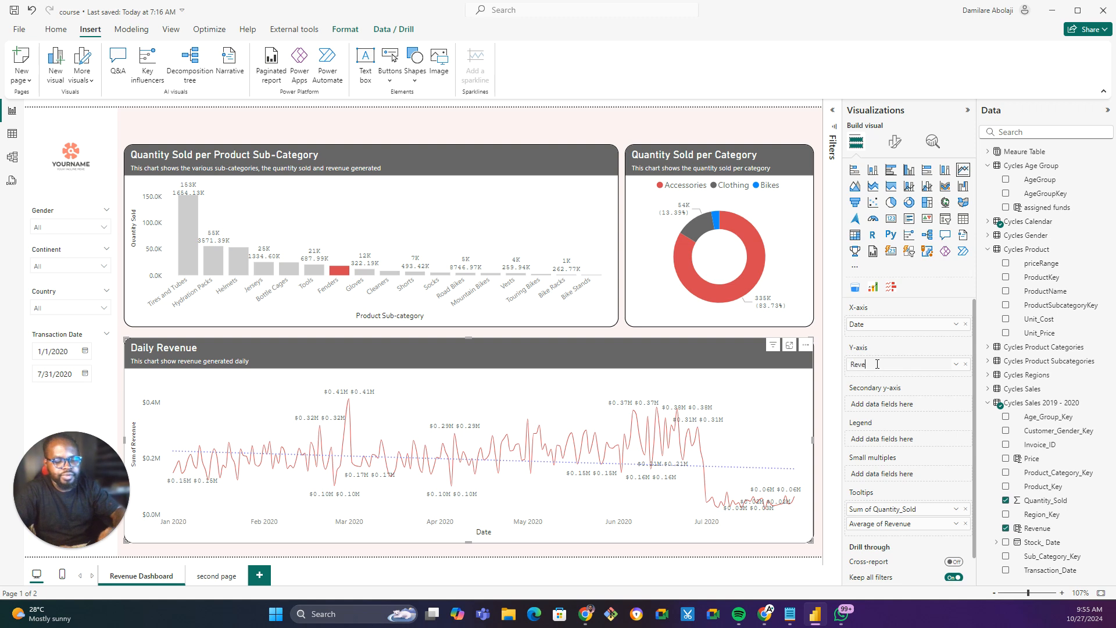
type("nu")
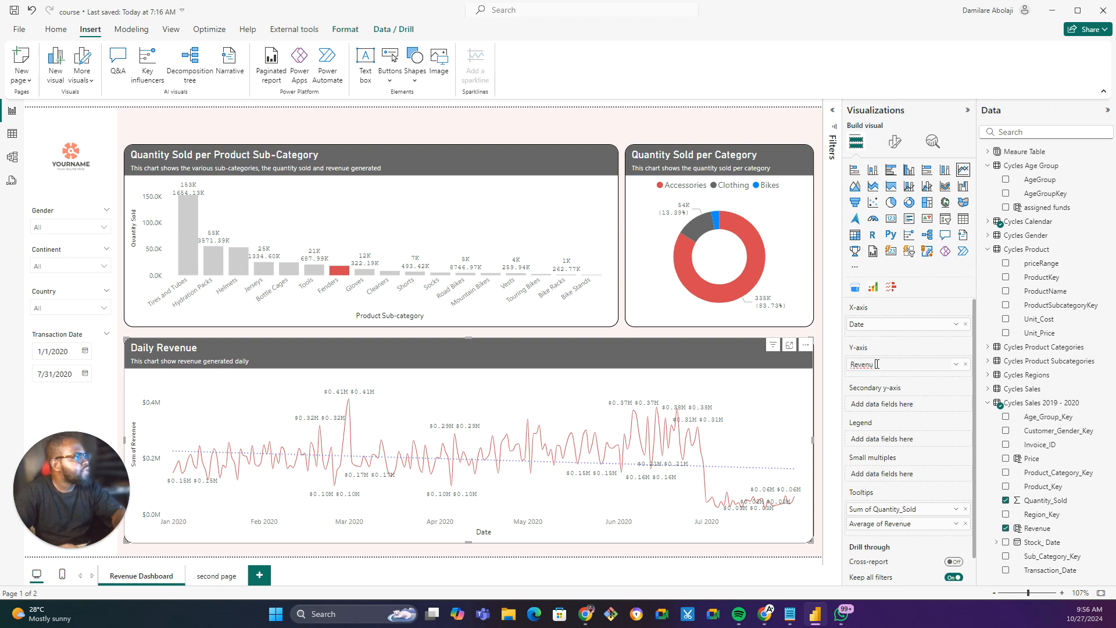
type("e generated")
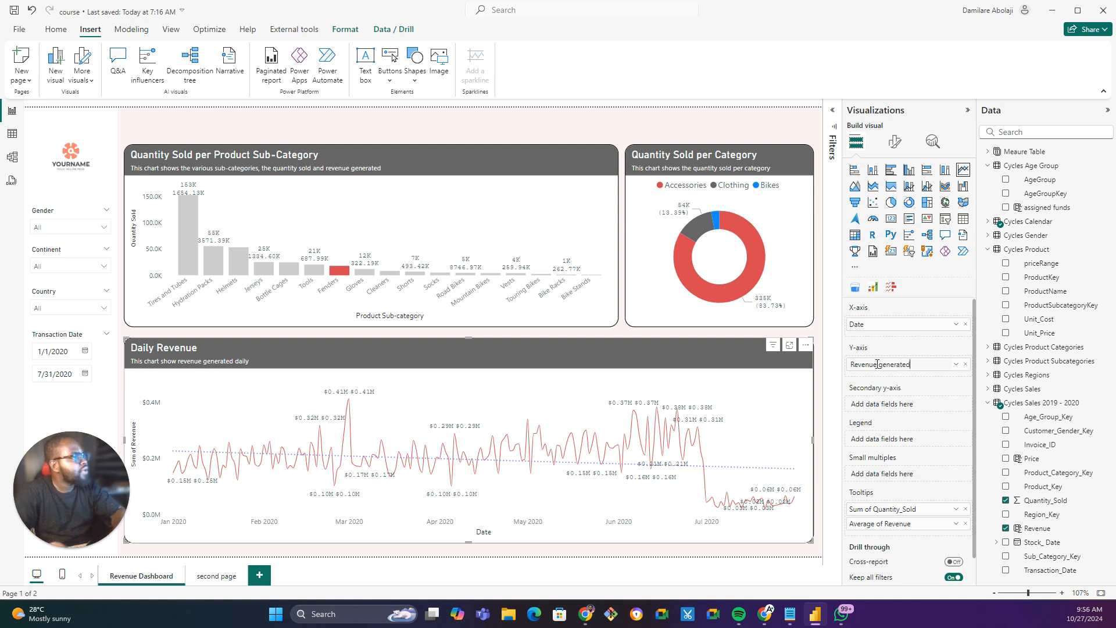
type(" (USD")
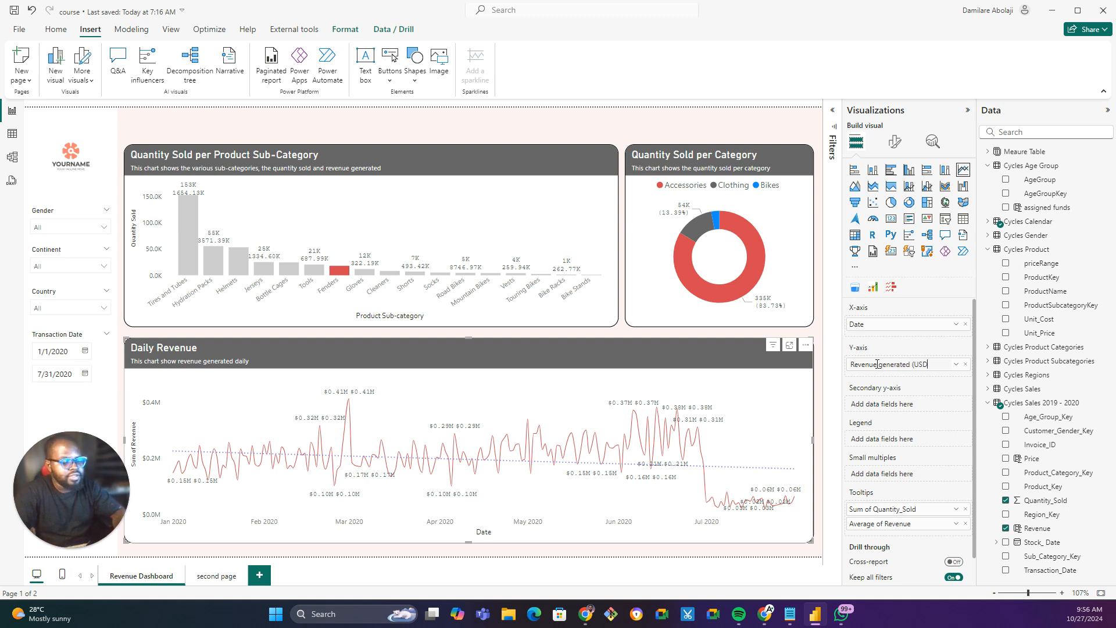
type(")")
key("Return")
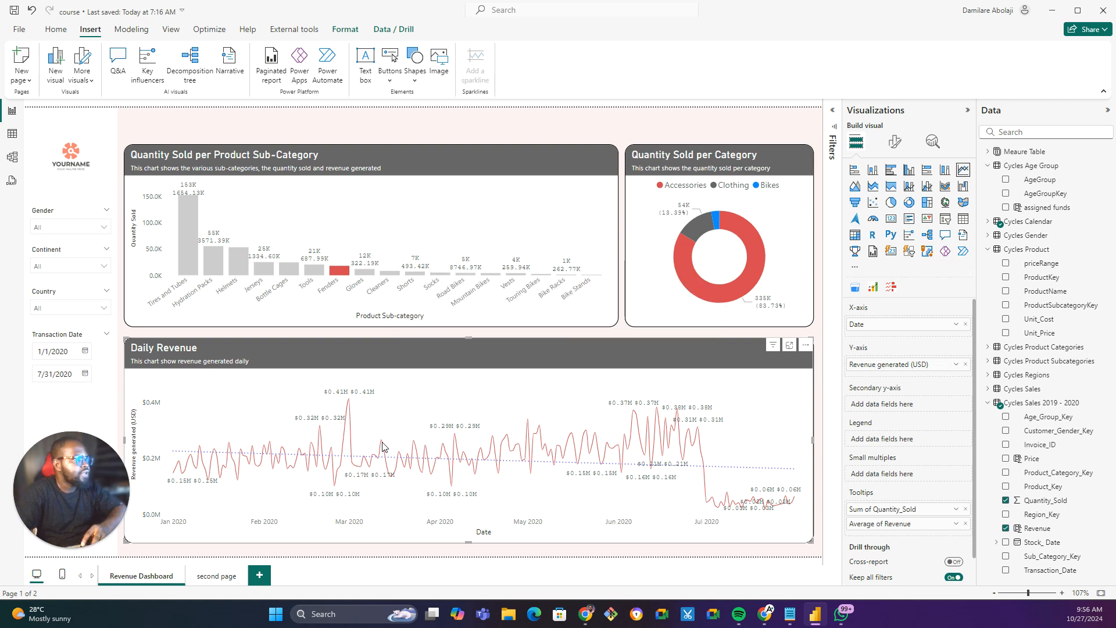
mouse_move(384, 448)
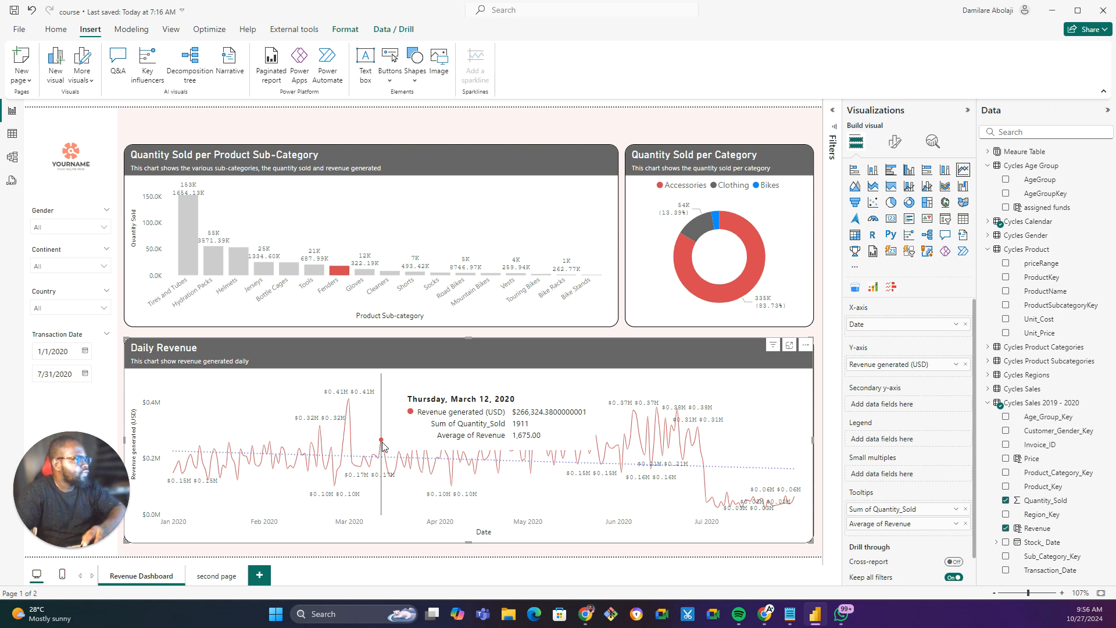
Rename the Sum of Quantity_Sold tooltip field as "Quantity Sold" and check it on a data point.
double_click(894, 510)
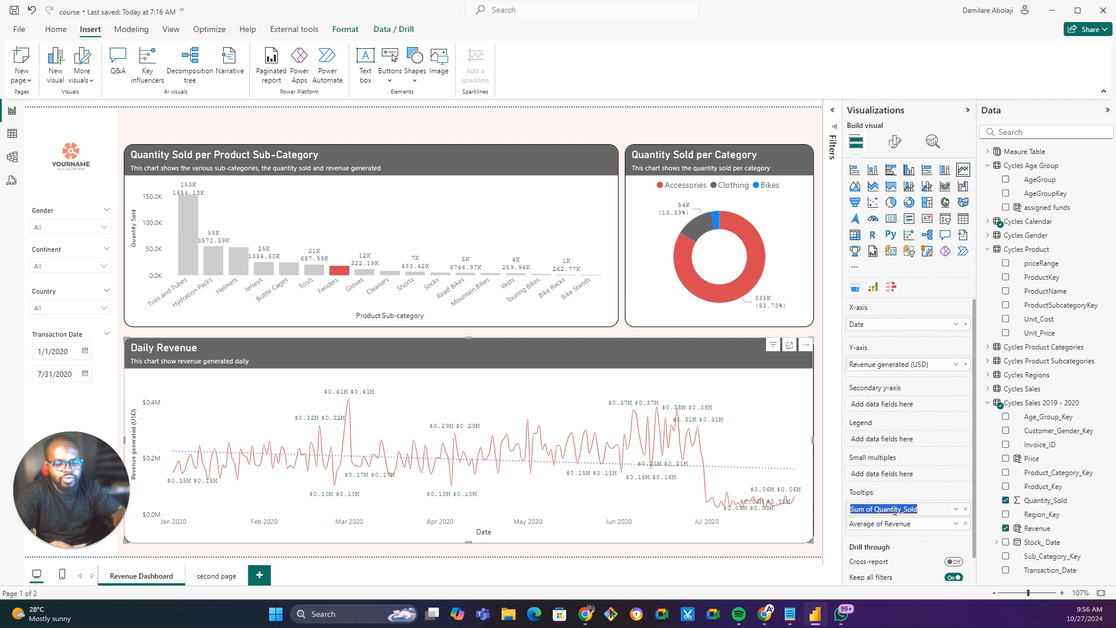
type("qUANTITY sOLD")
key("ctrl+a")
type("Quanti")
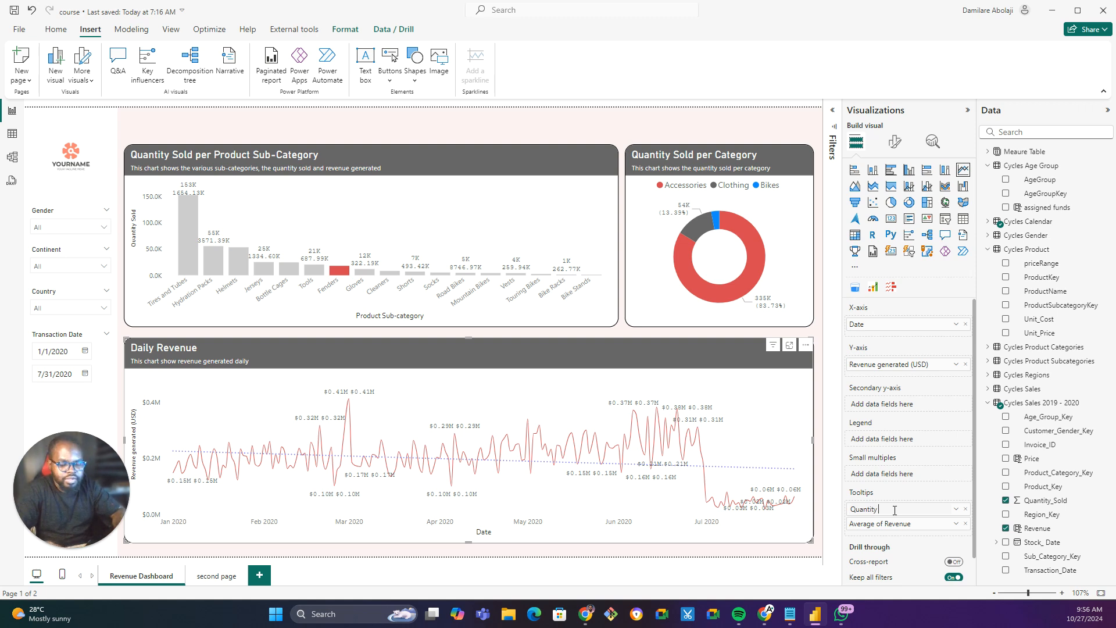
key("Return")
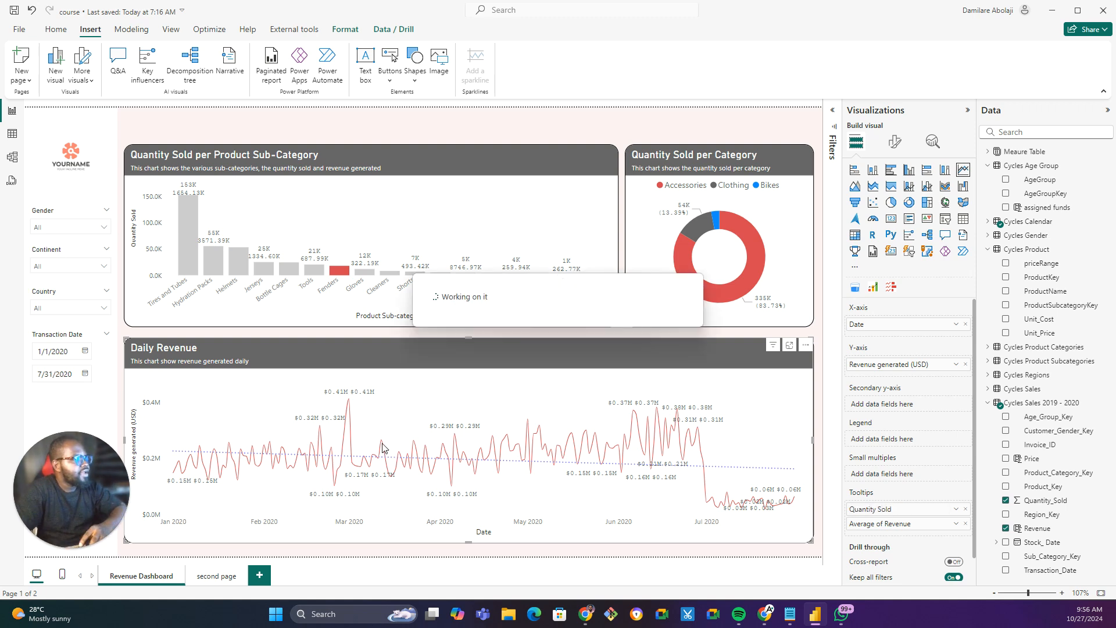
mouse_move(382, 448)
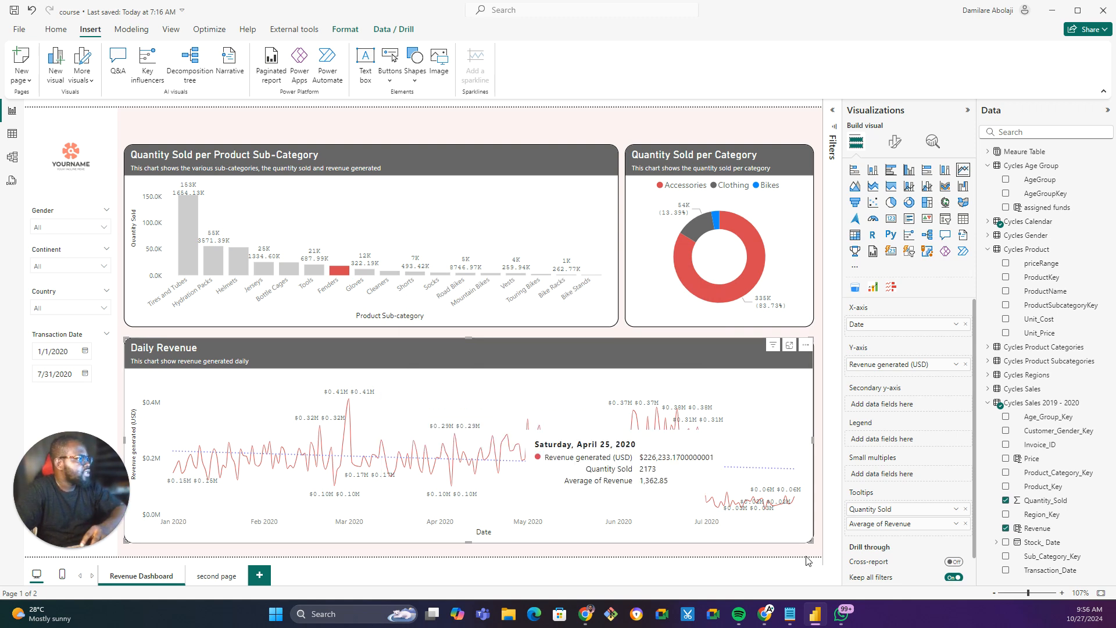
Rename the Average of Revenue tooltip field as "Average Revenue (USD)" and check it on a Daily Revenue data point.
double_click(875, 525)
type("A")
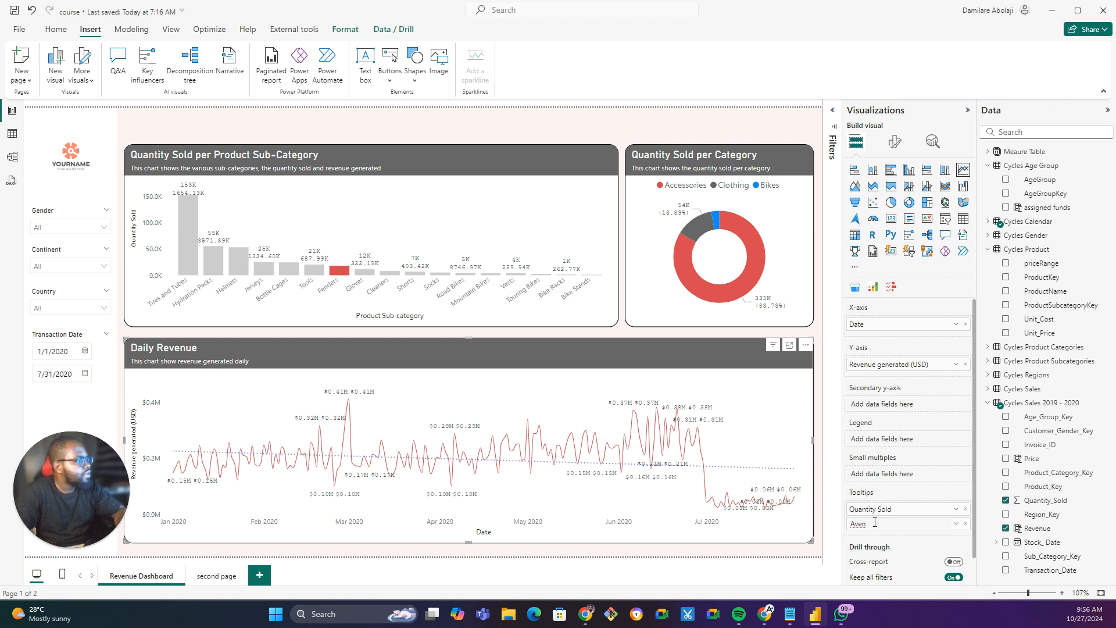
type("vereage")
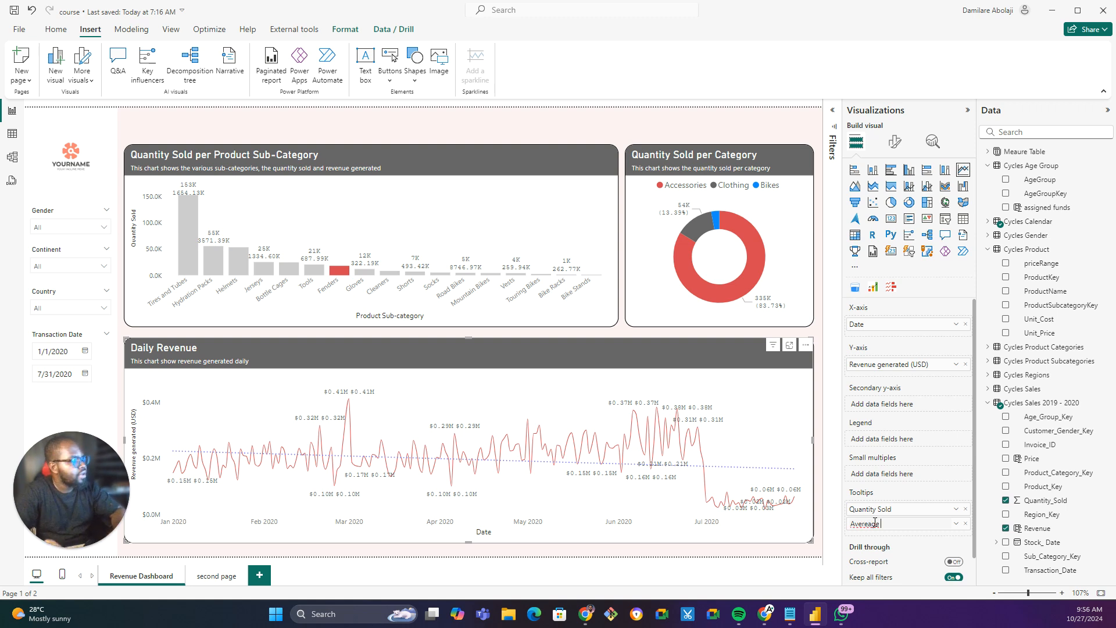
key("BackSpace")
key("BackSpace")
key("BackSpace")
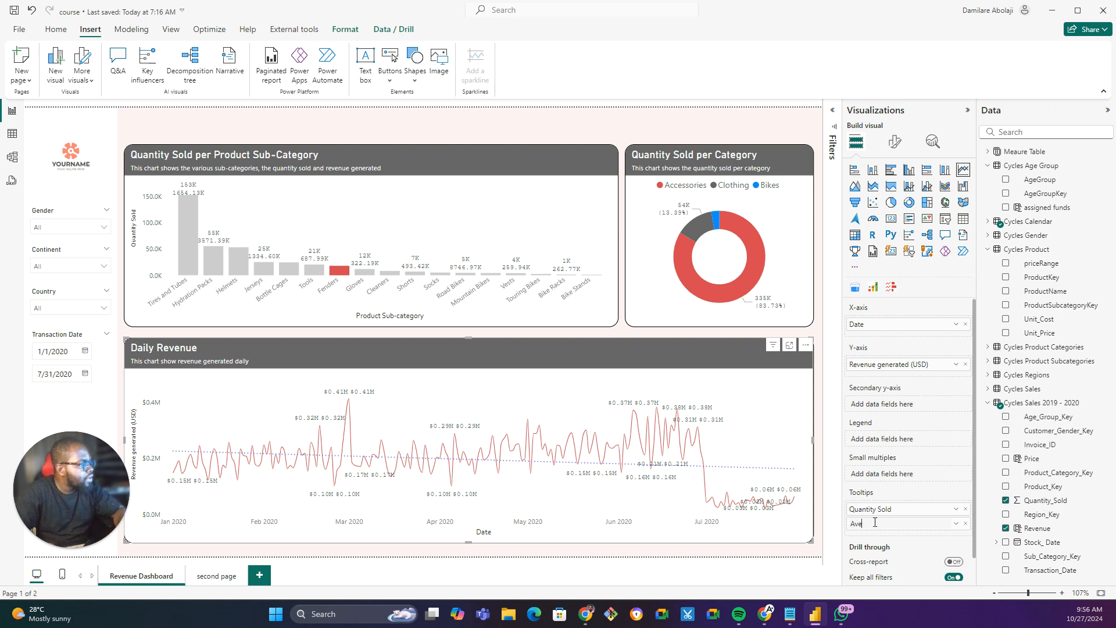
type("GE")
key("BackSpace")
key("BackSpace")
key("BackSpace")
key("BackSpace")
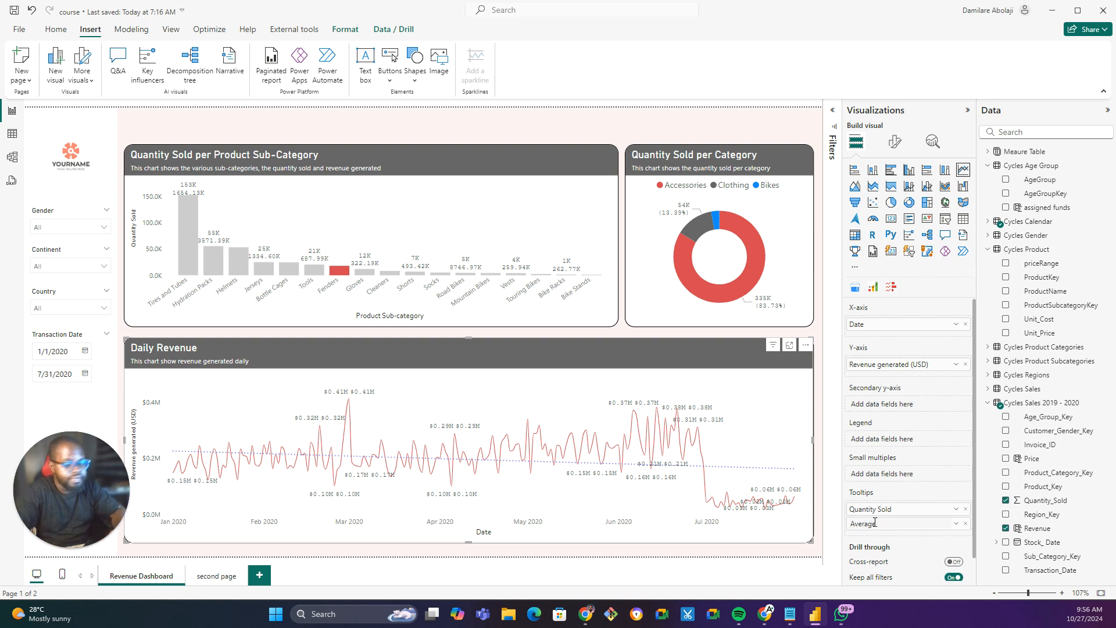
type("rage Revenue (USD")
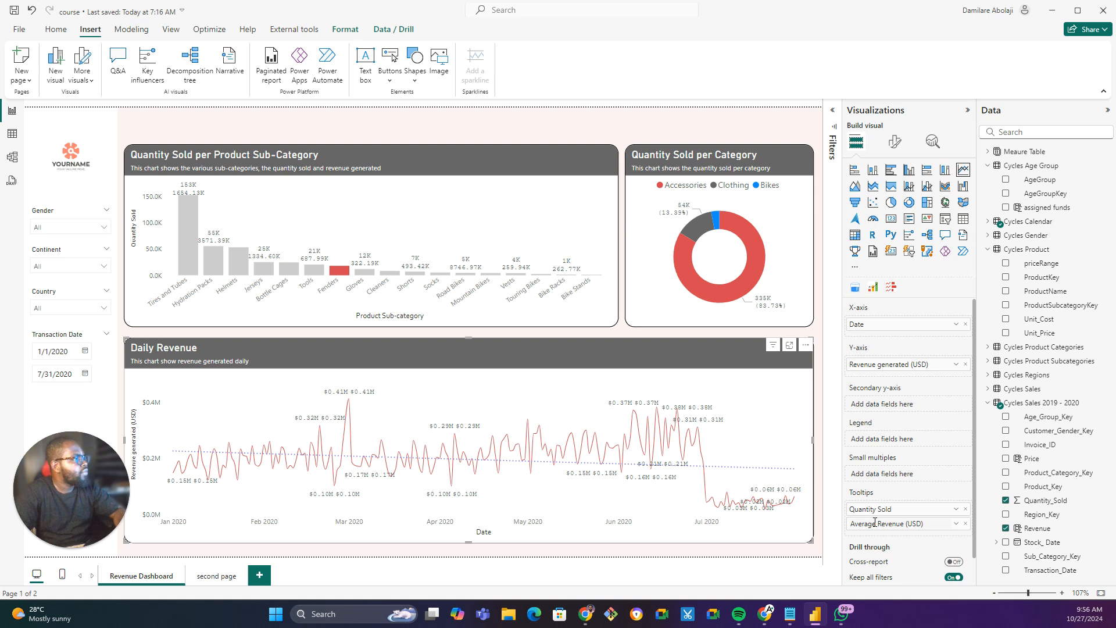
key("Return")
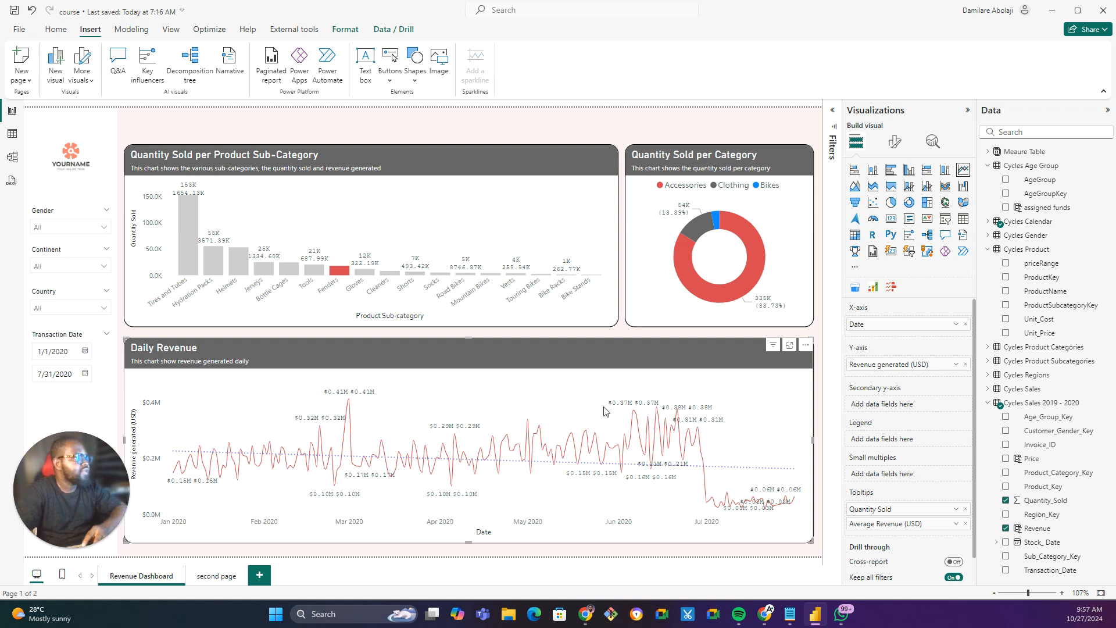
mouse_move(362, 467)
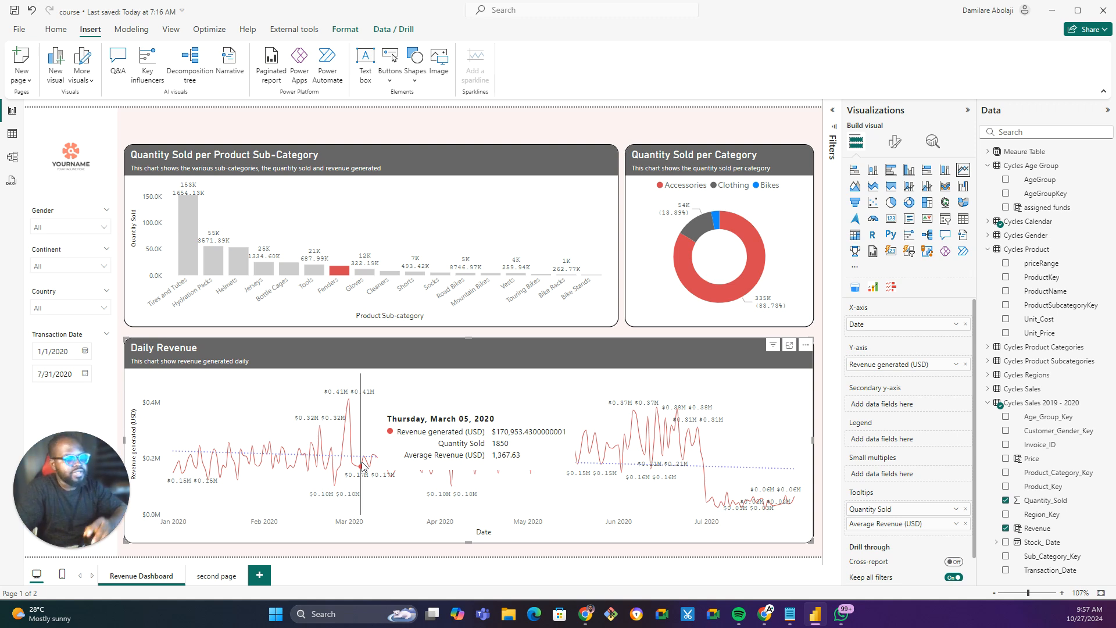
Add a new report page and name it "tooltip".
left_click(260, 581)
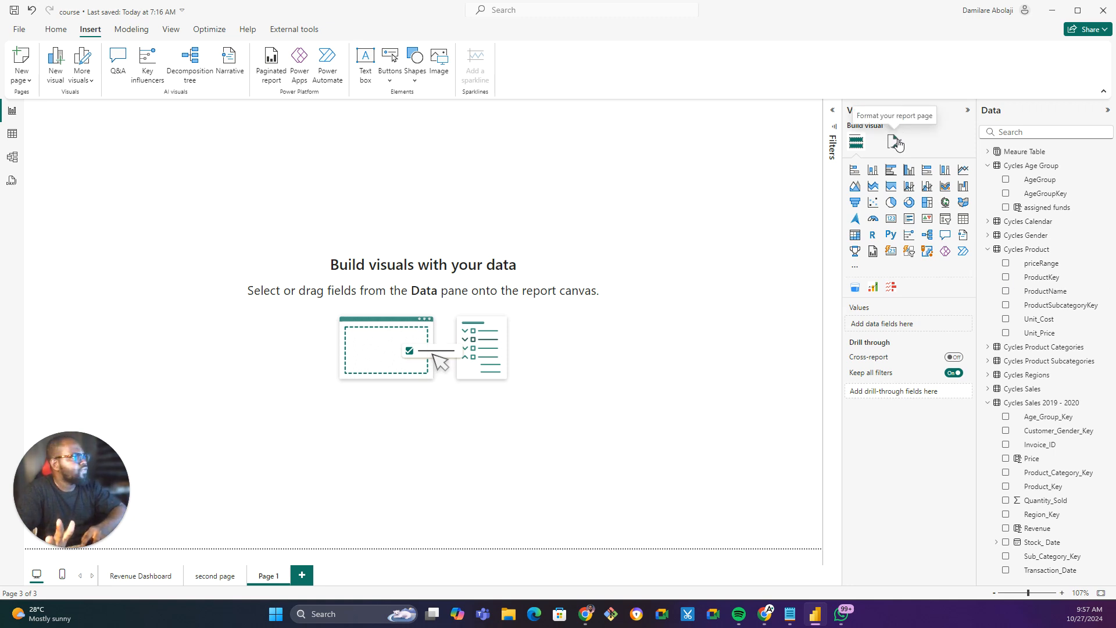
double_click(265, 575)
type("TOO")
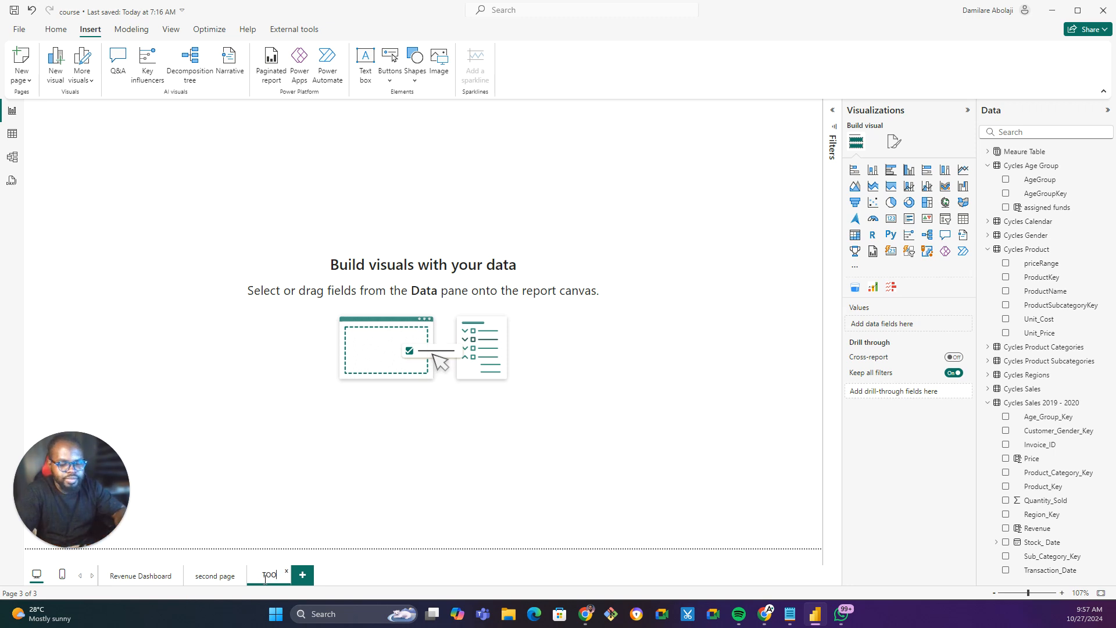
key("ctrl+a")
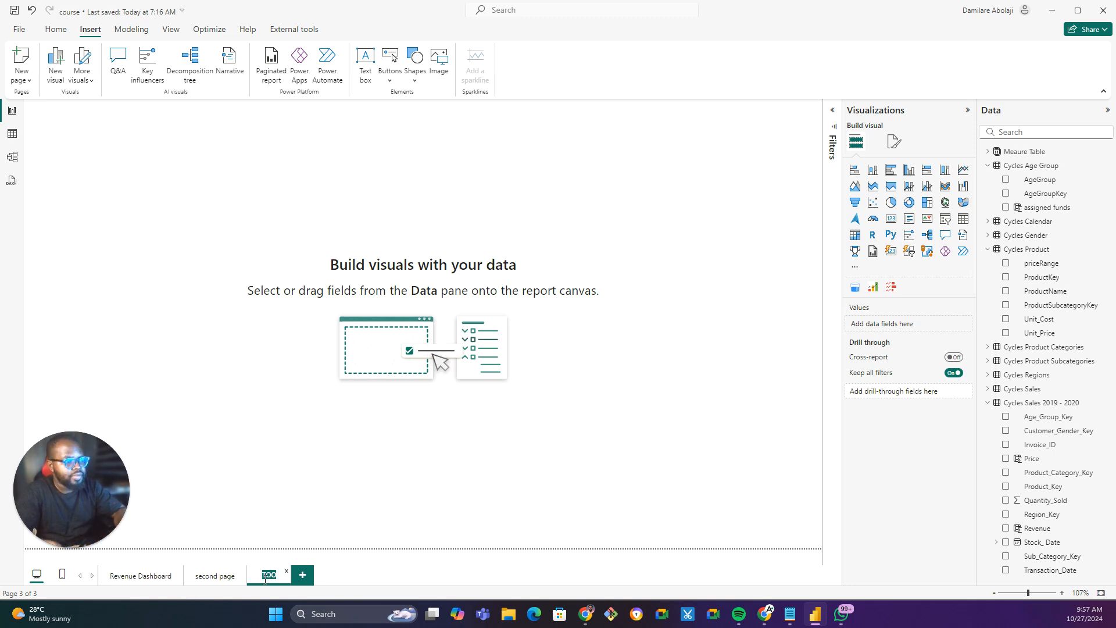
type("tooltip")
key("Return")
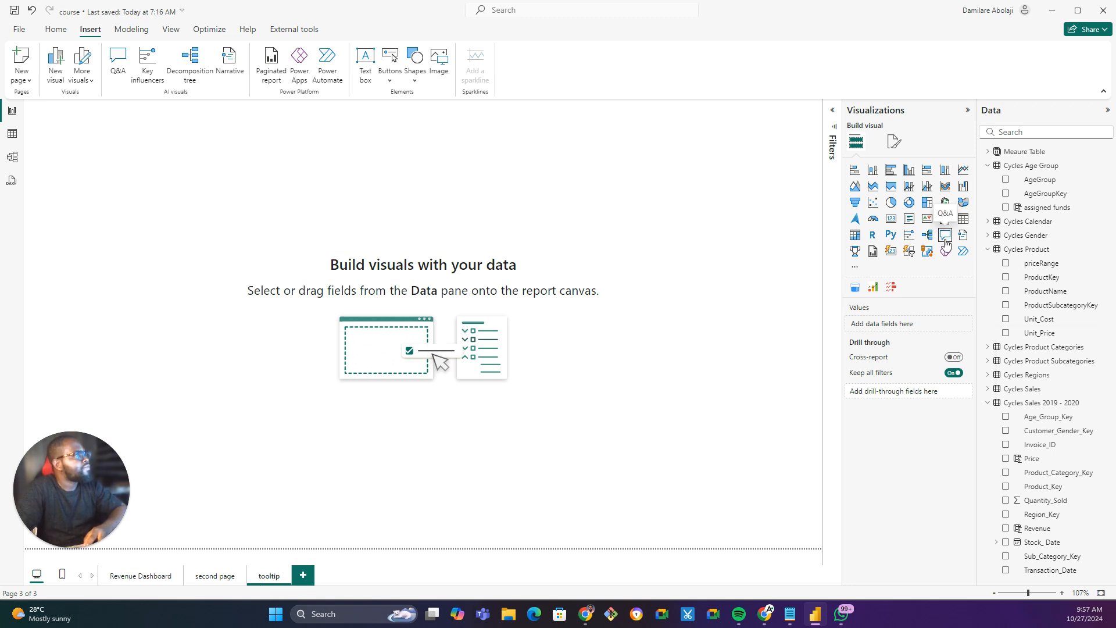
Allow the tooltip page's use as a tooltip and set its canvas type to 4:3.
left_click(894, 145)
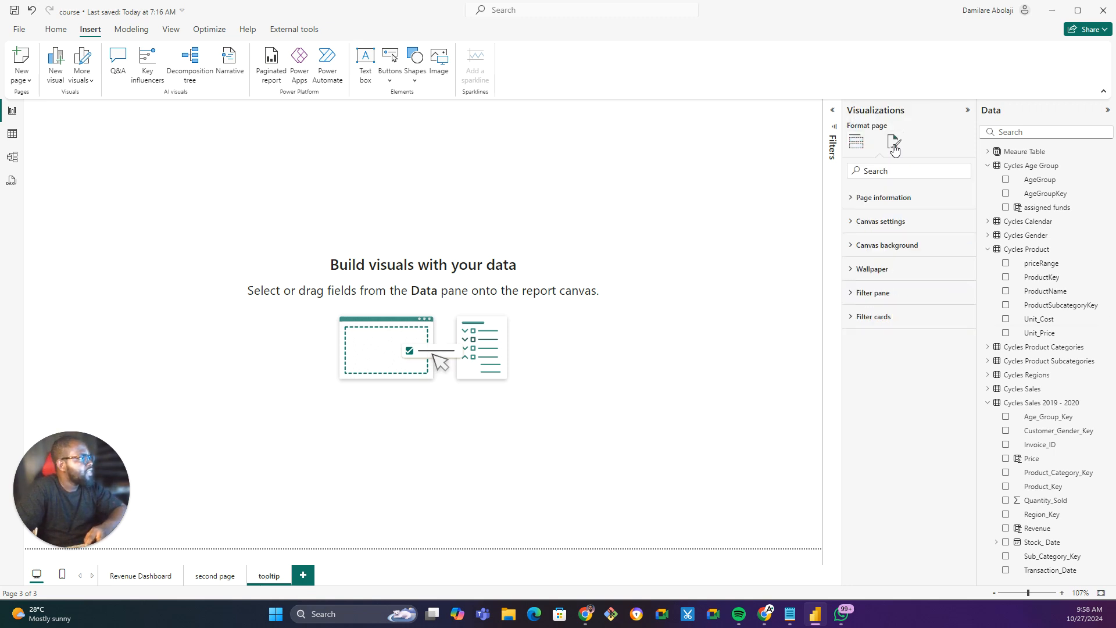
left_click(852, 201)
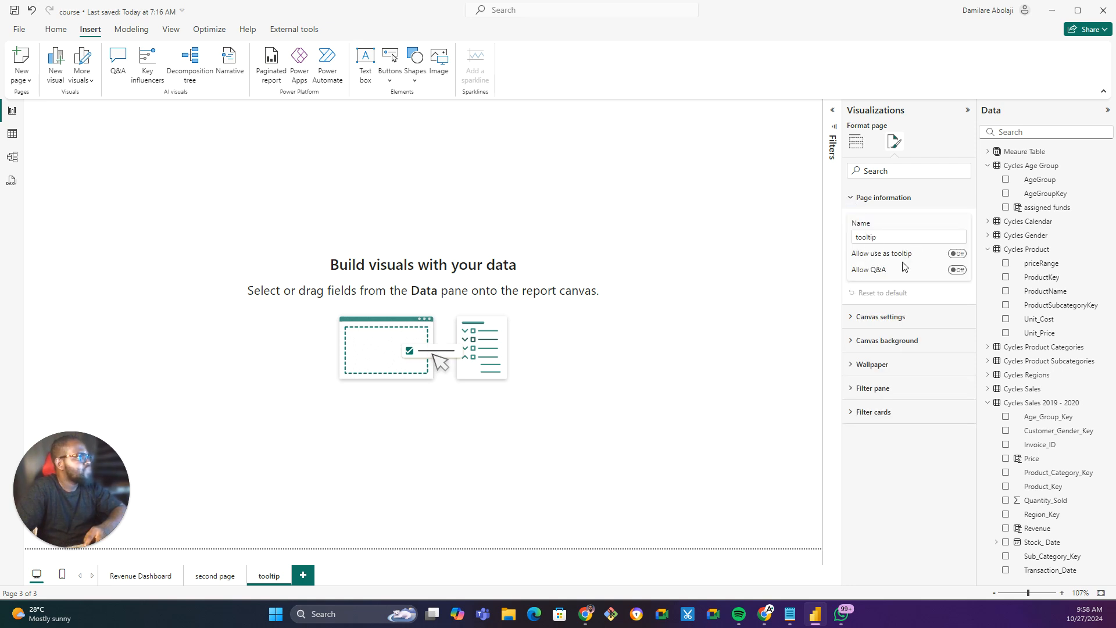
left_click(957, 254)
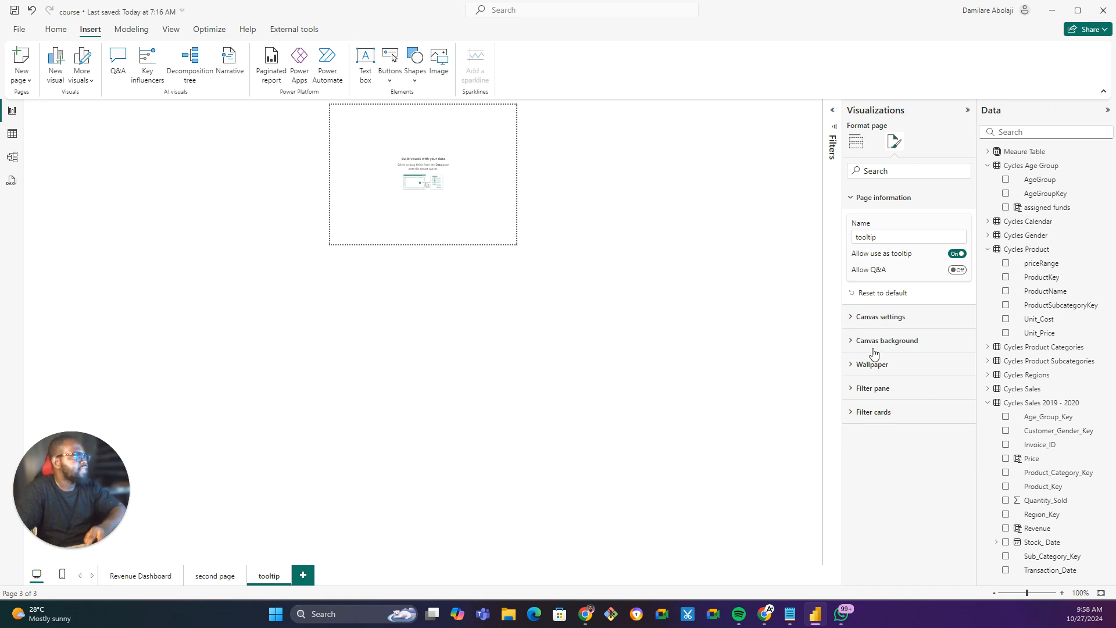
left_click(857, 318)
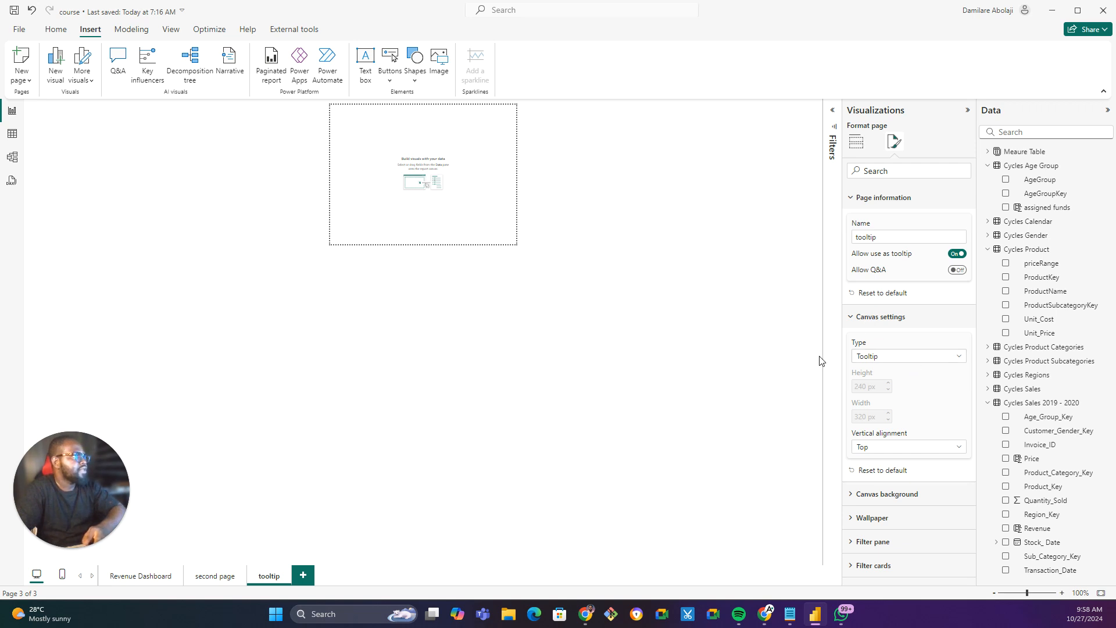
left_click(937, 356)
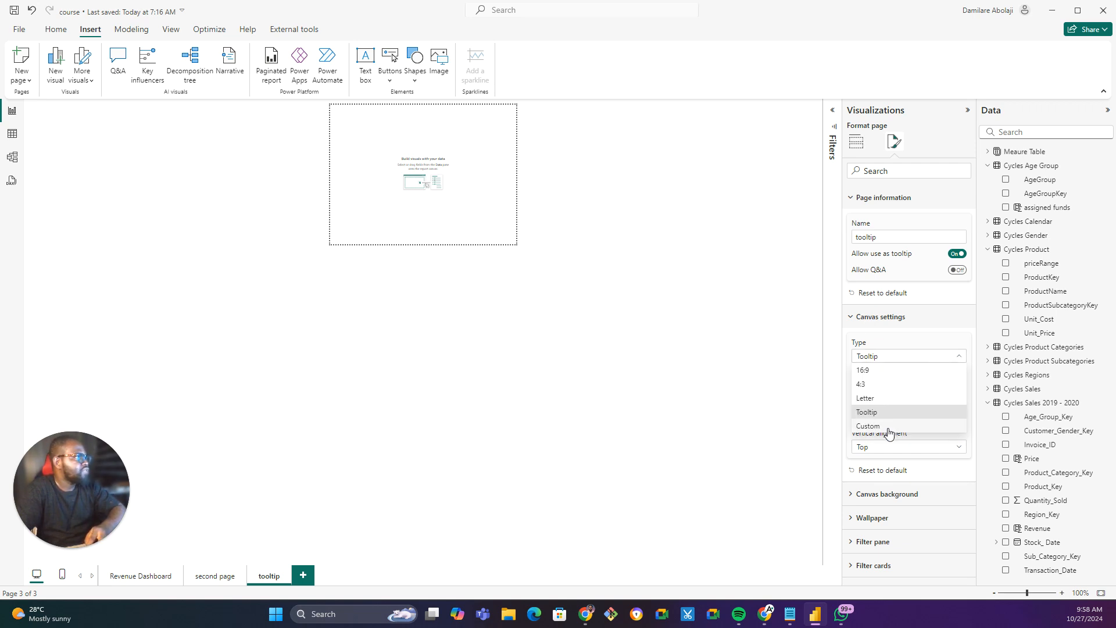
left_click(879, 388)
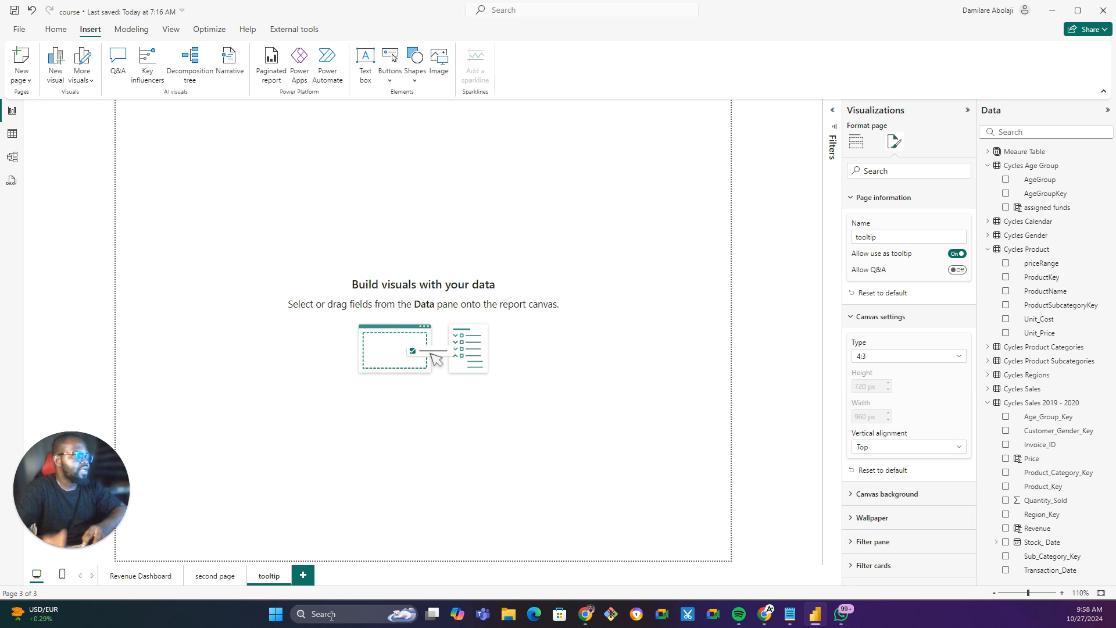
Examine the tooltip of a Daily Revenue data point on the Revenue Dashboard page and return to the tooltip page.
left_click(105, 580)
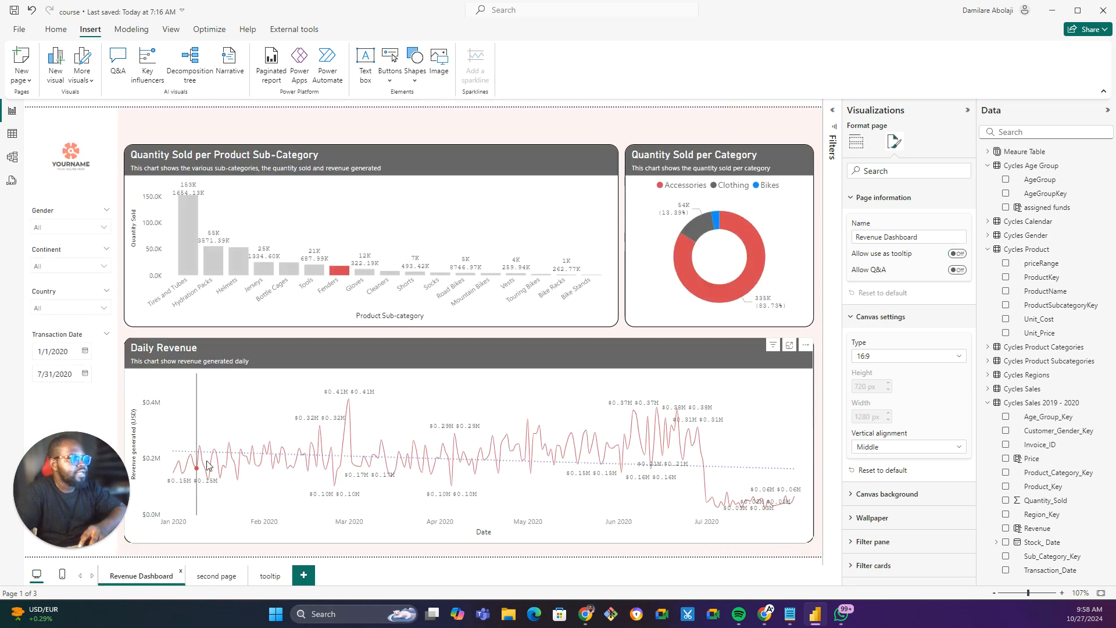
mouse_move(348, 436)
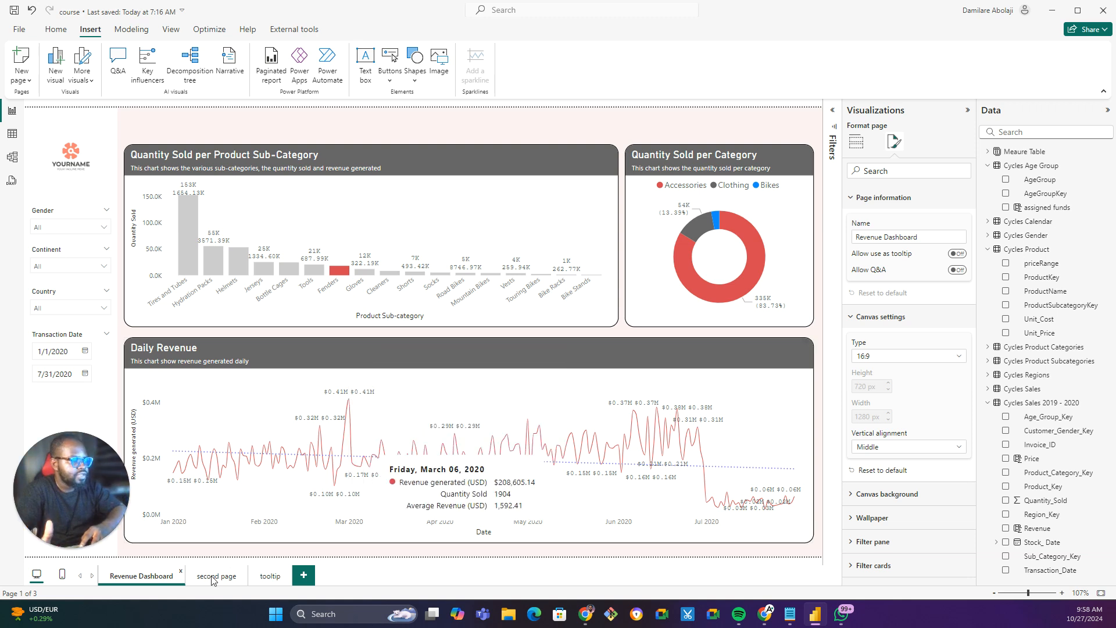
left_click(268, 576)
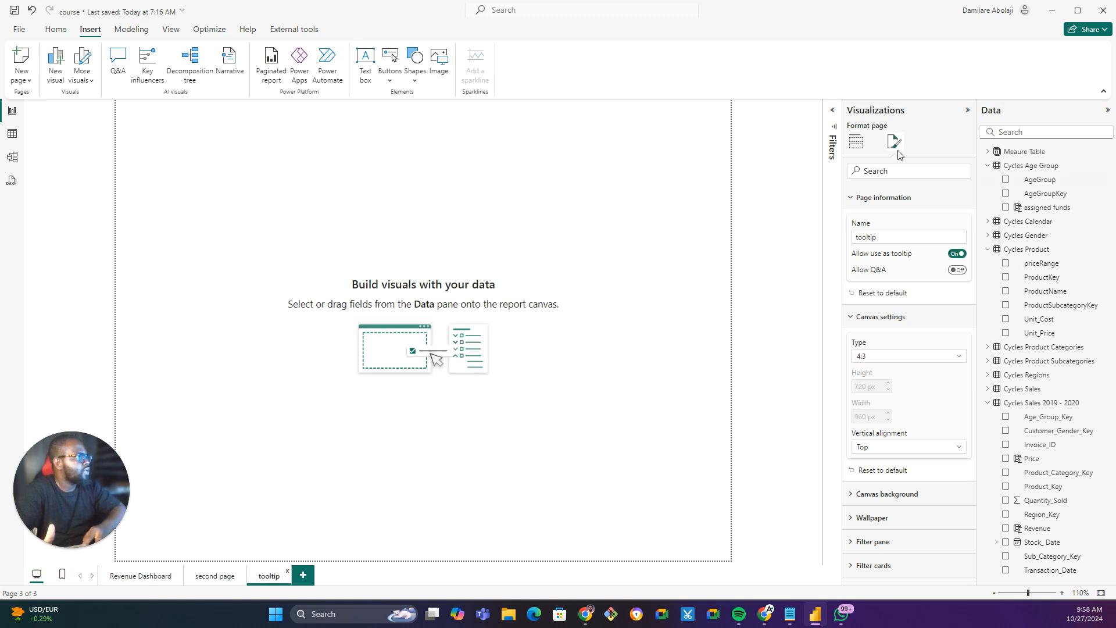
Add a clustered column chart to the tooltip page and stretch it across the lower part of the canvas.
left_click(857, 143)
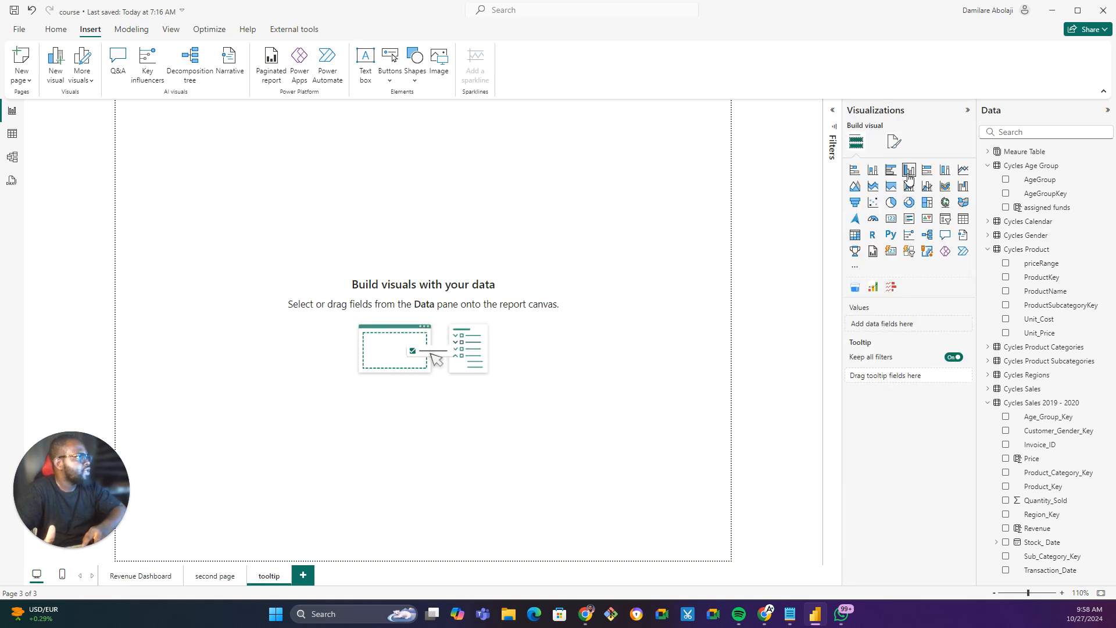
left_click_drag(224, 145, 218, 279)
left_click_drag(312, 441, 718, 550)
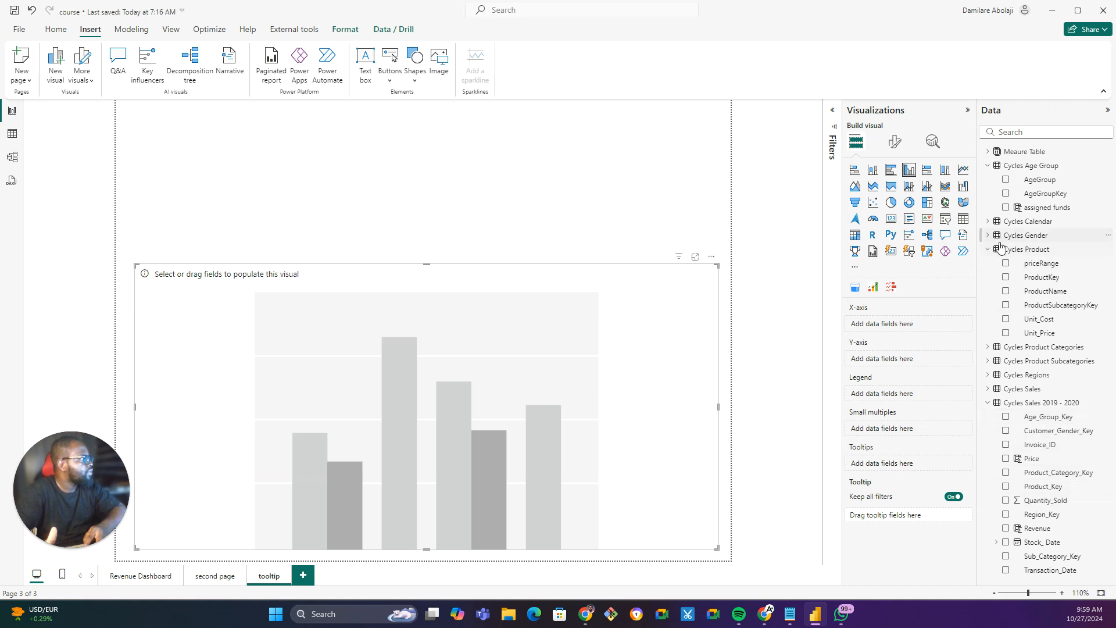
Assign Country from Cycles Regions to the column chart's X-axis and Revenue from Cycles Sales 2019 - 2020 to its Y-axis.
left_click(986, 374)
left_click_drag(1036, 403, 894, 320)
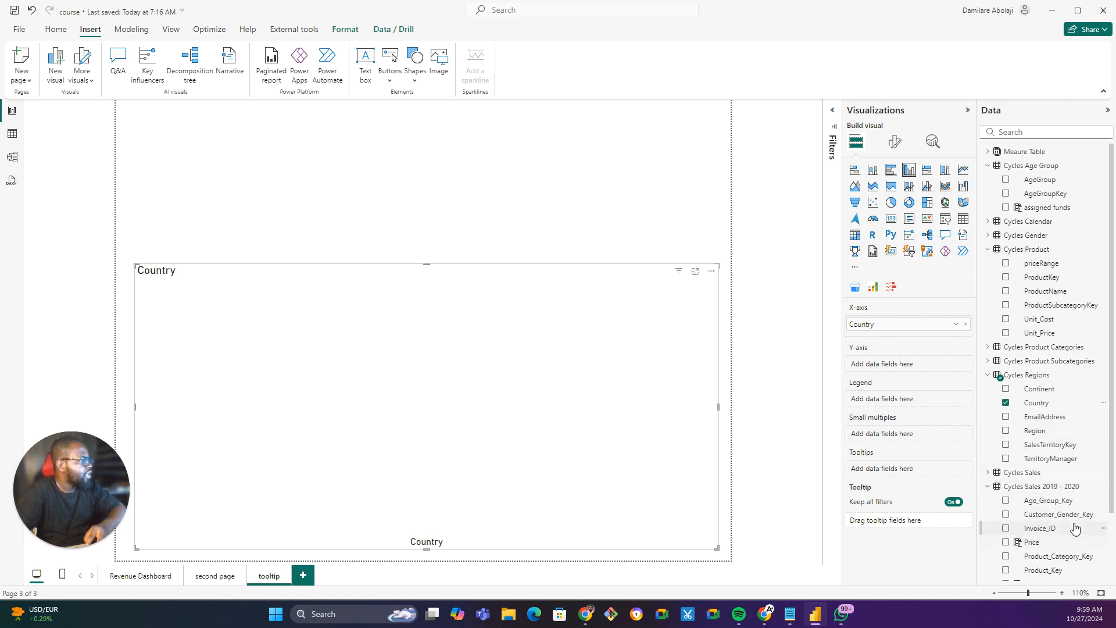
scroll(1074, 528, "down", 3)
left_click_drag(1059, 533, 919, 364)
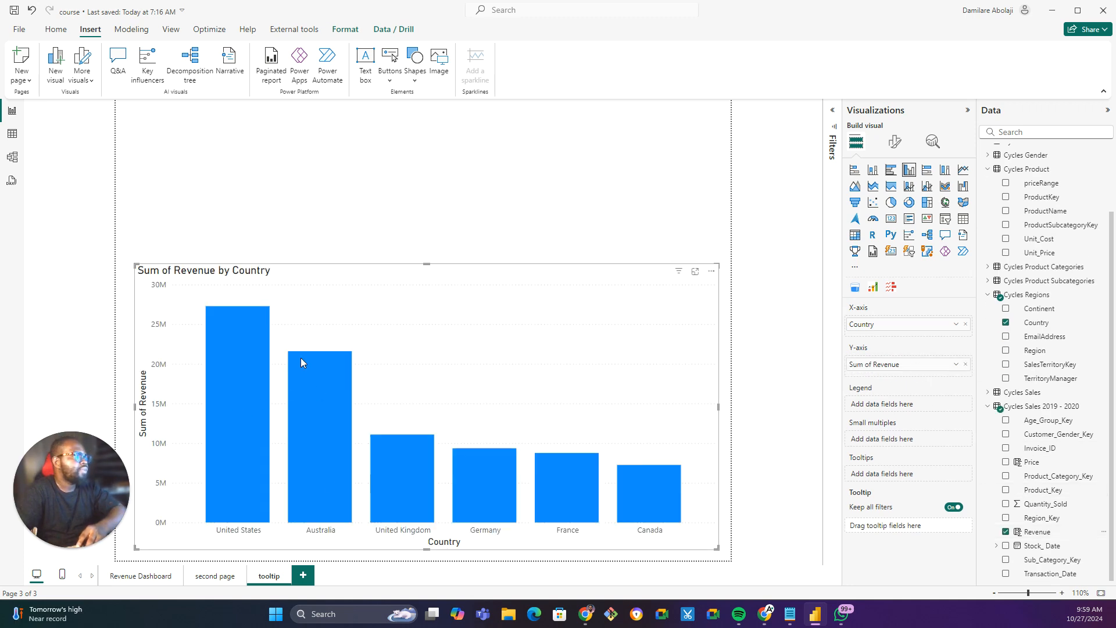
Copy the formatting of the Quantity Sold per Product Sub-Category chart onto the tooltip page's column chart and widen that chart slightly.
left_click(142, 575)
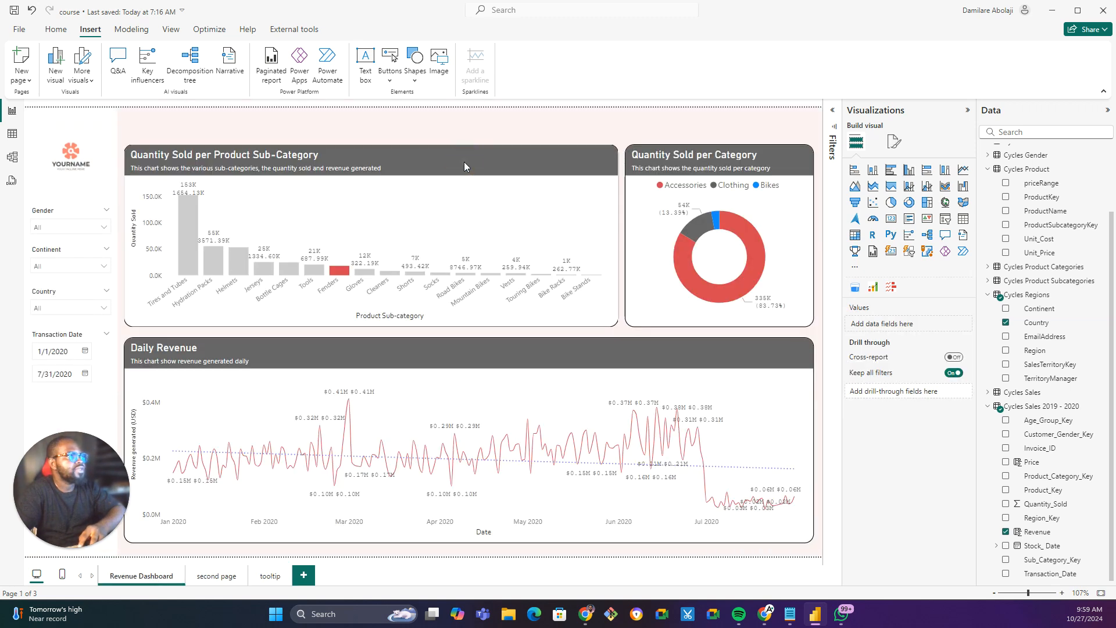
left_click(464, 162)
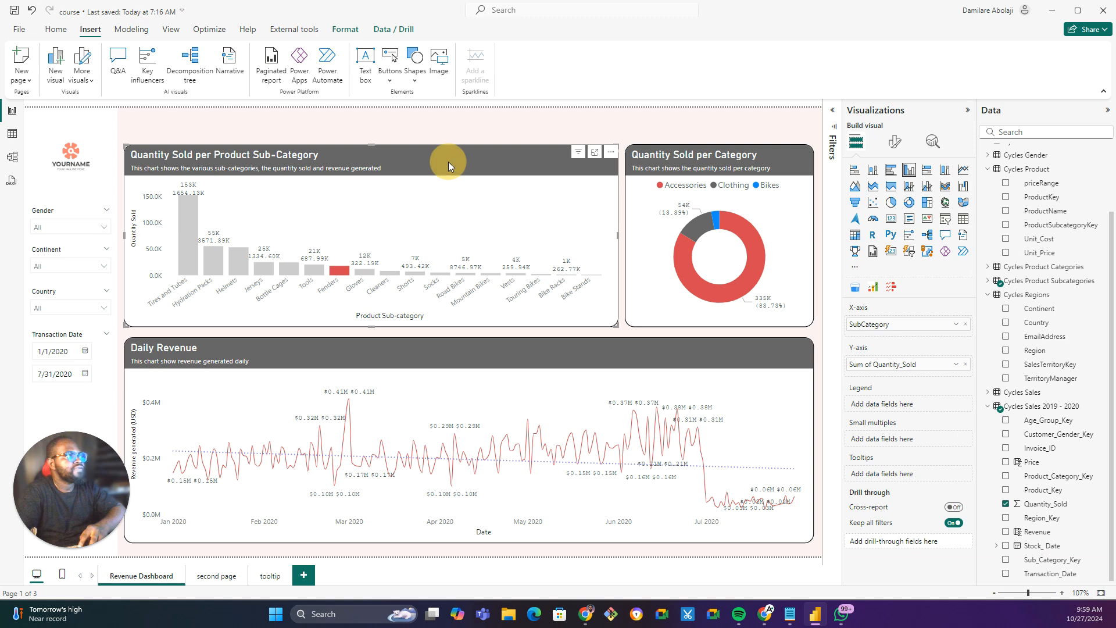
left_click(56, 29)
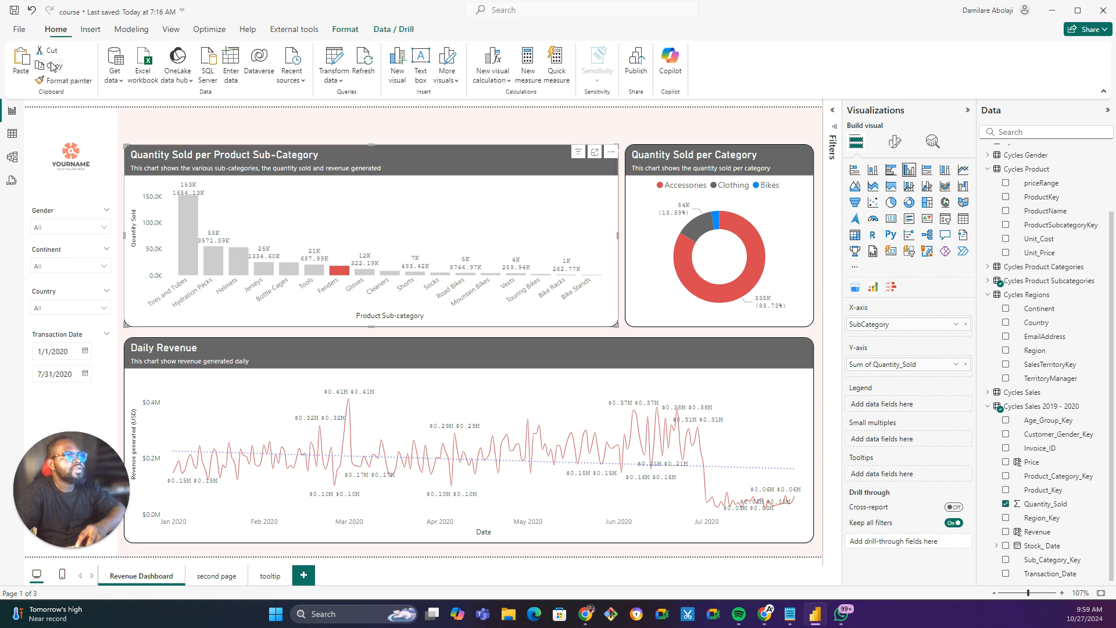
left_click(50, 80)
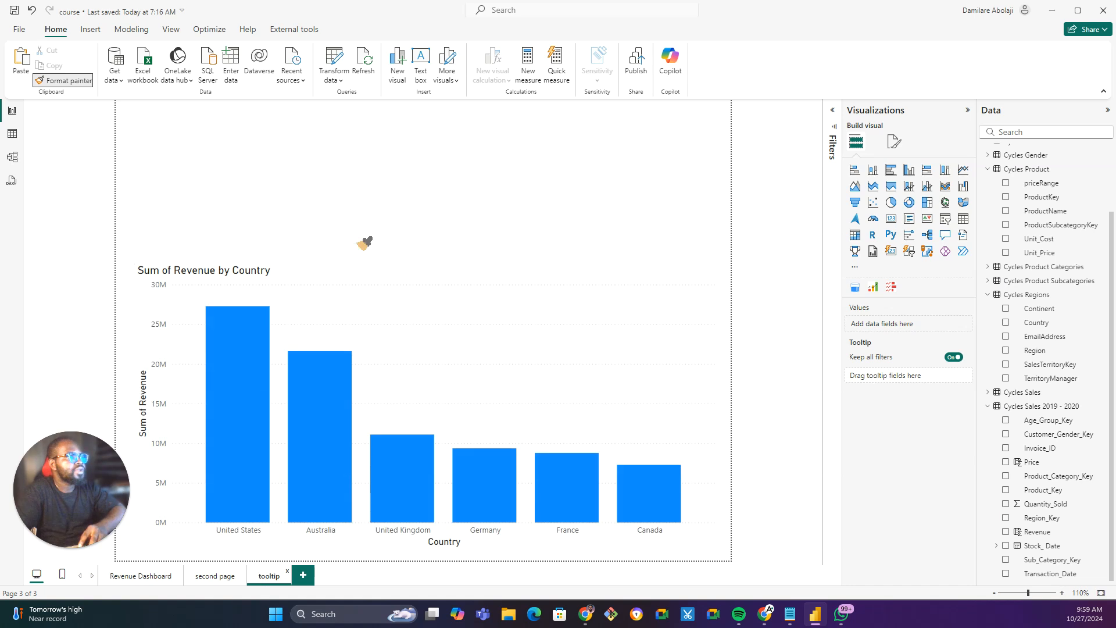
left_click(348, 273)
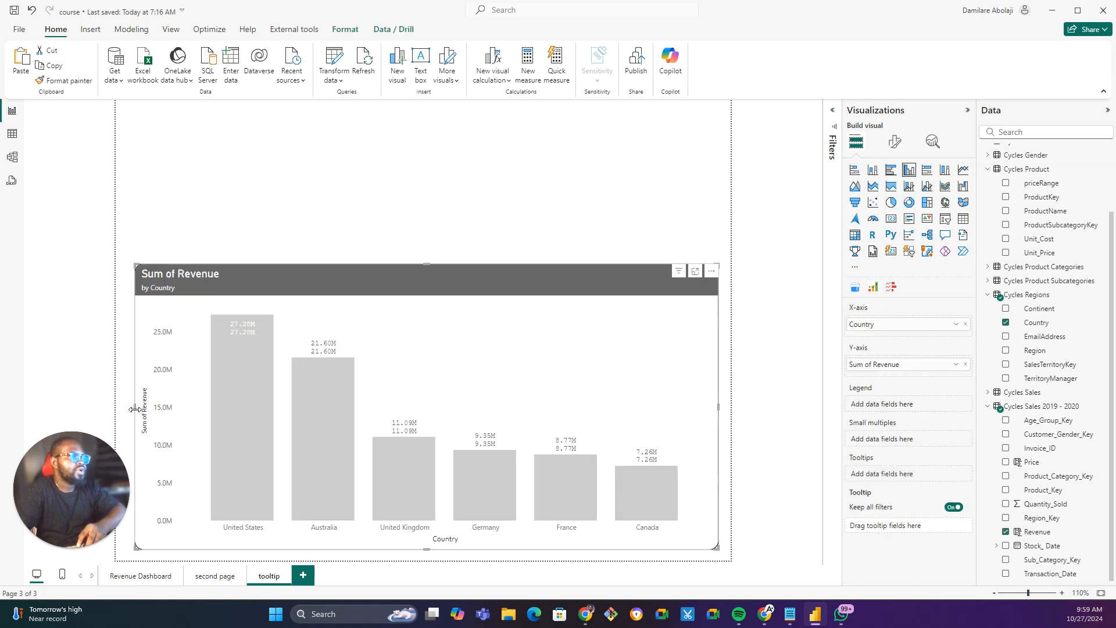
left_click_drag(136, 407, 131, 406)
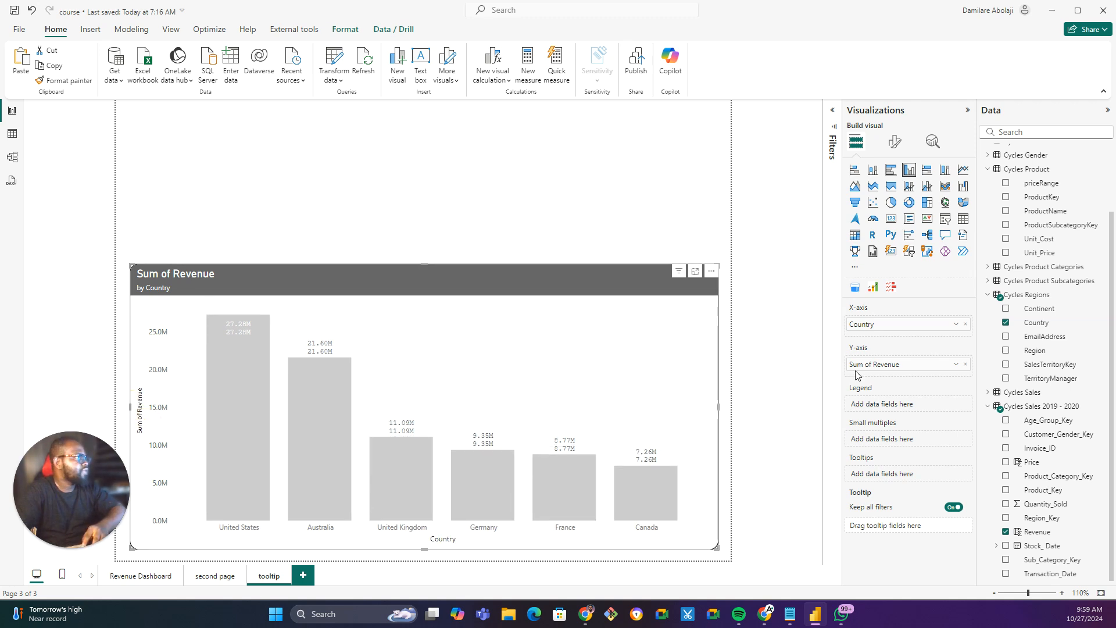
Set the title text of the tooltip page's column chart to "Revenue per Country".
left_click(895, 141)
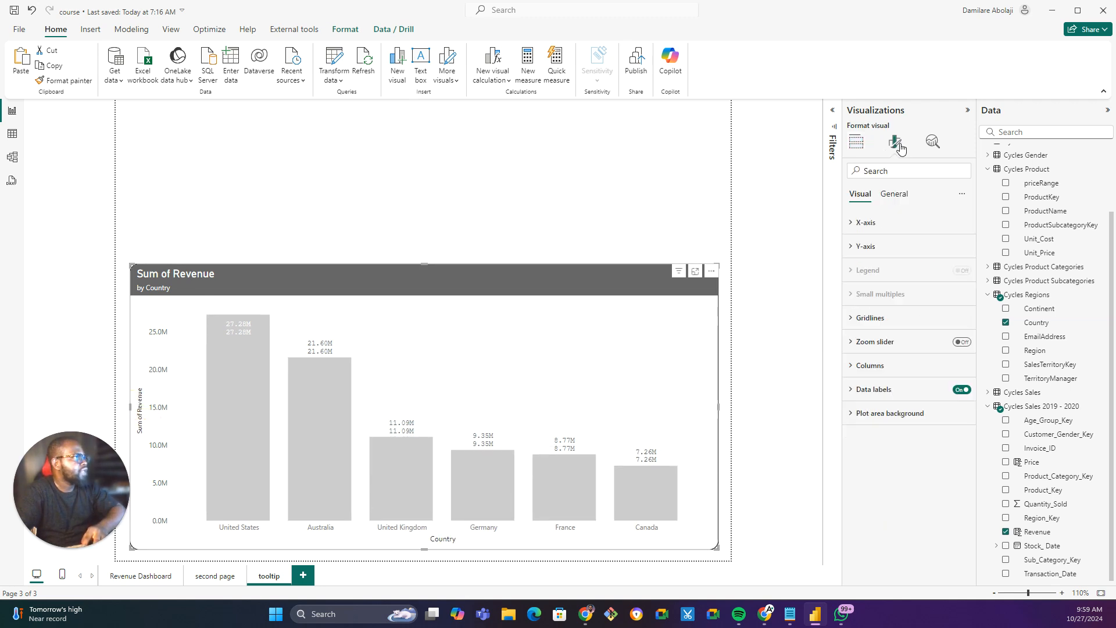
left_click(892, 198)
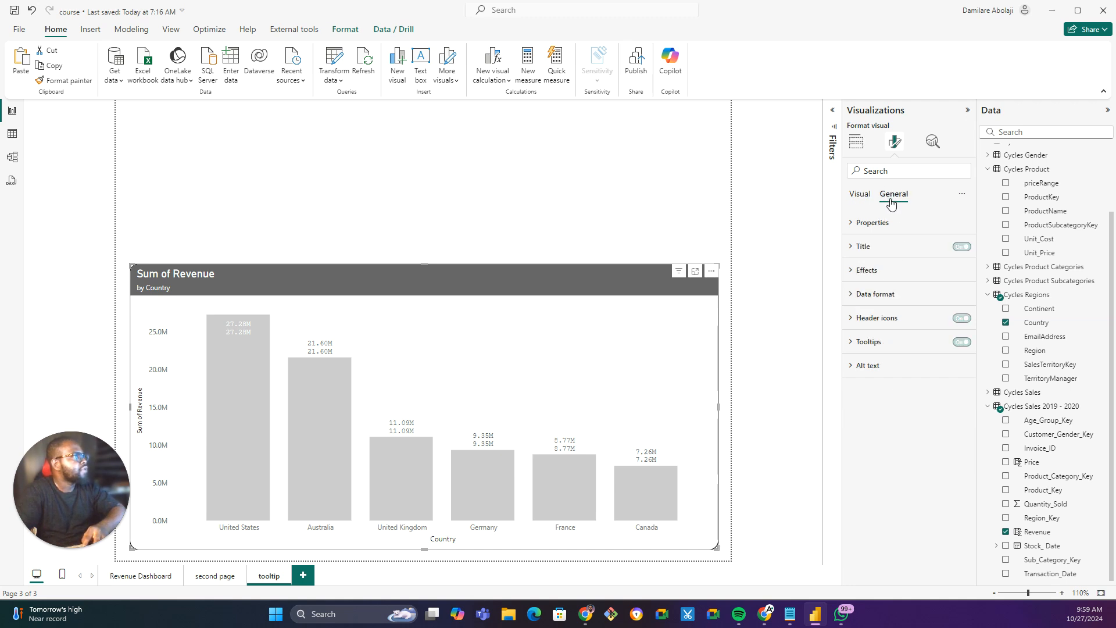
left_click(849, 244)
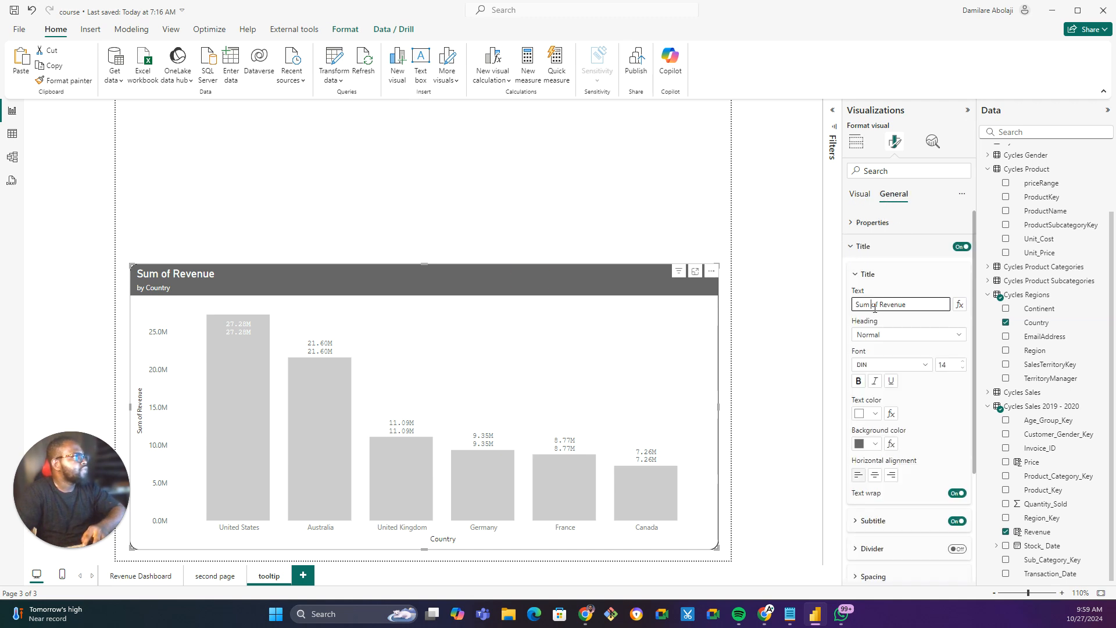
triple_click(875, 304)
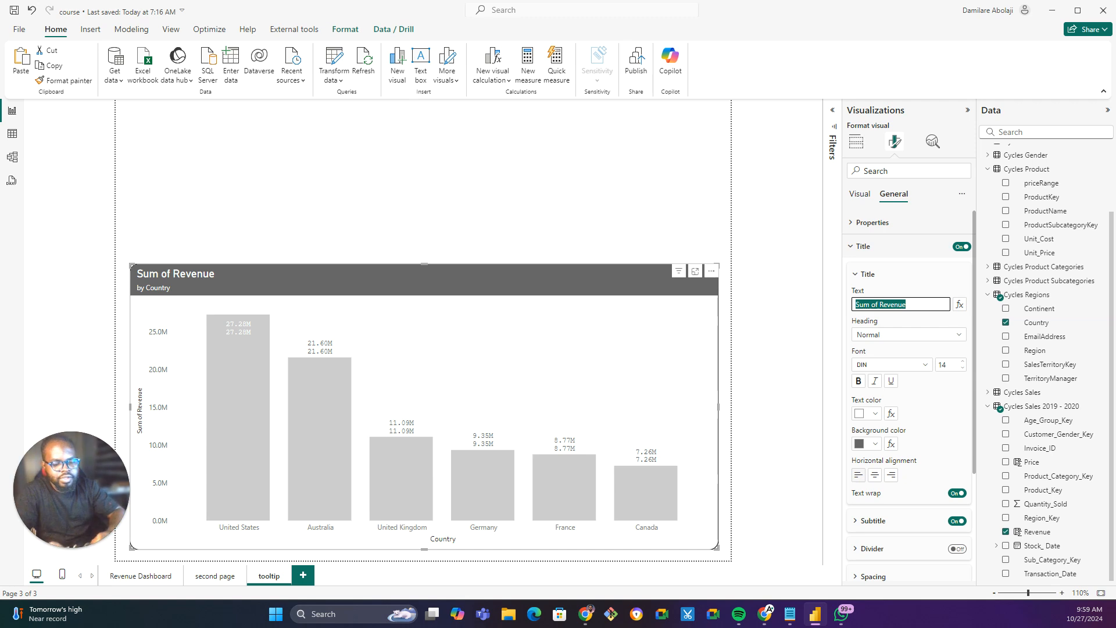
type("Reve")
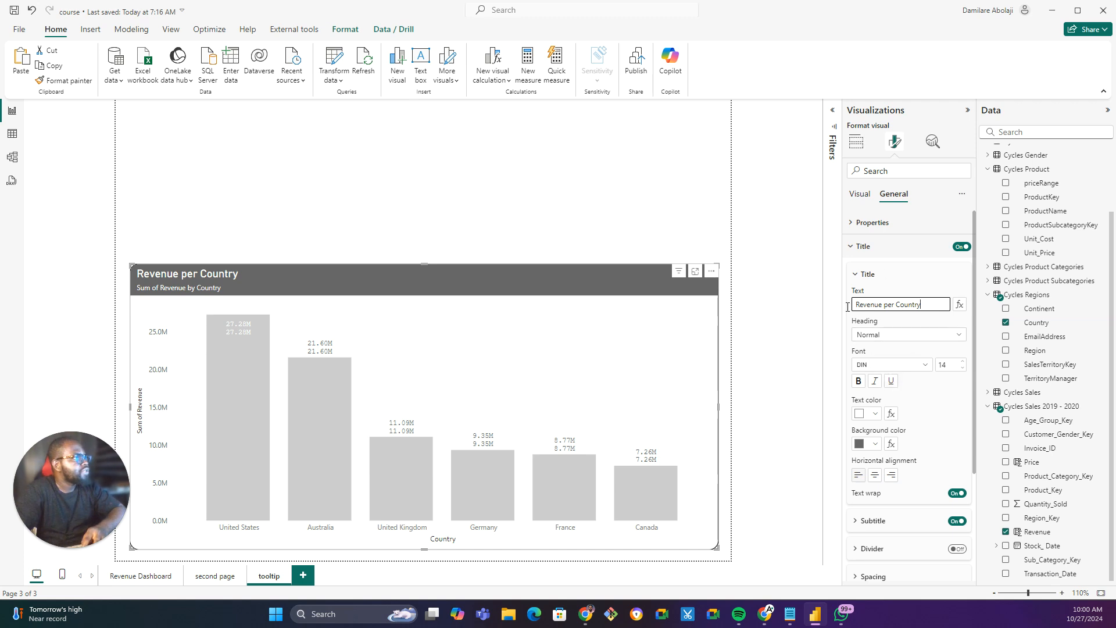
Set the subtitle of the Revenue per Country chart to "This chart shows the reveu generated by the various Countries".
scroll(890, 448, "down", 2)
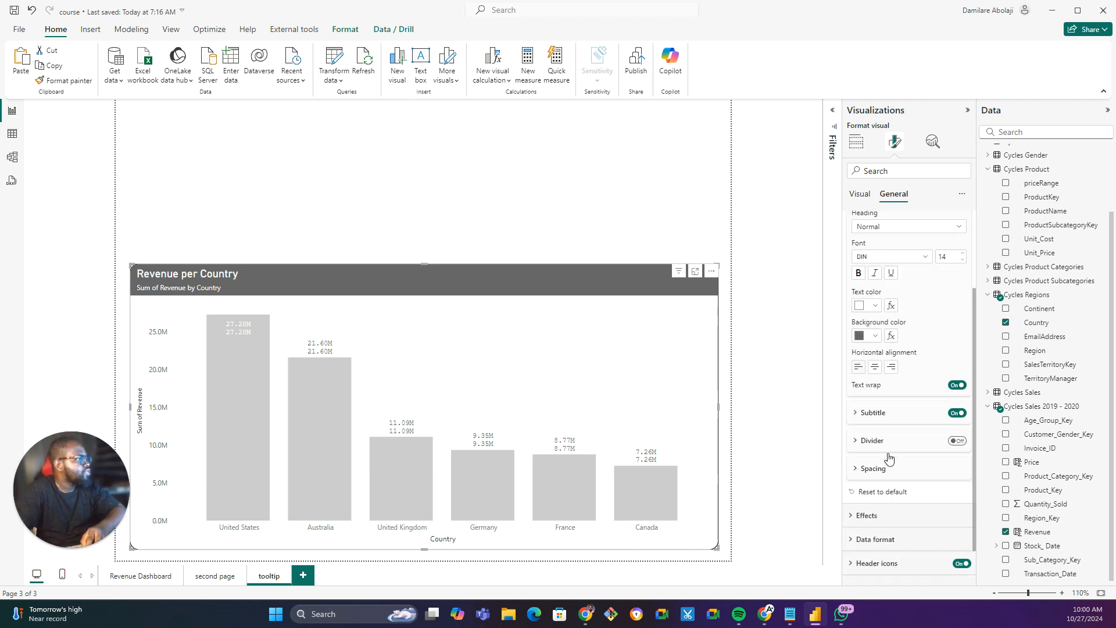
left_click(871, 410)
left_click(887, 434)
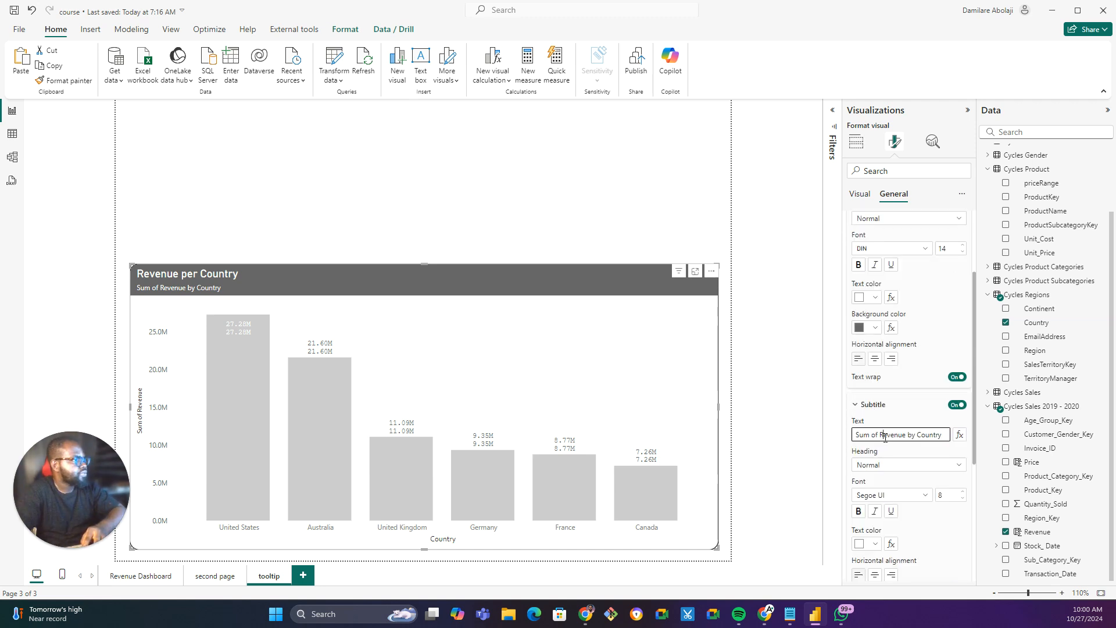
key("ctrl+a")
type("Th")
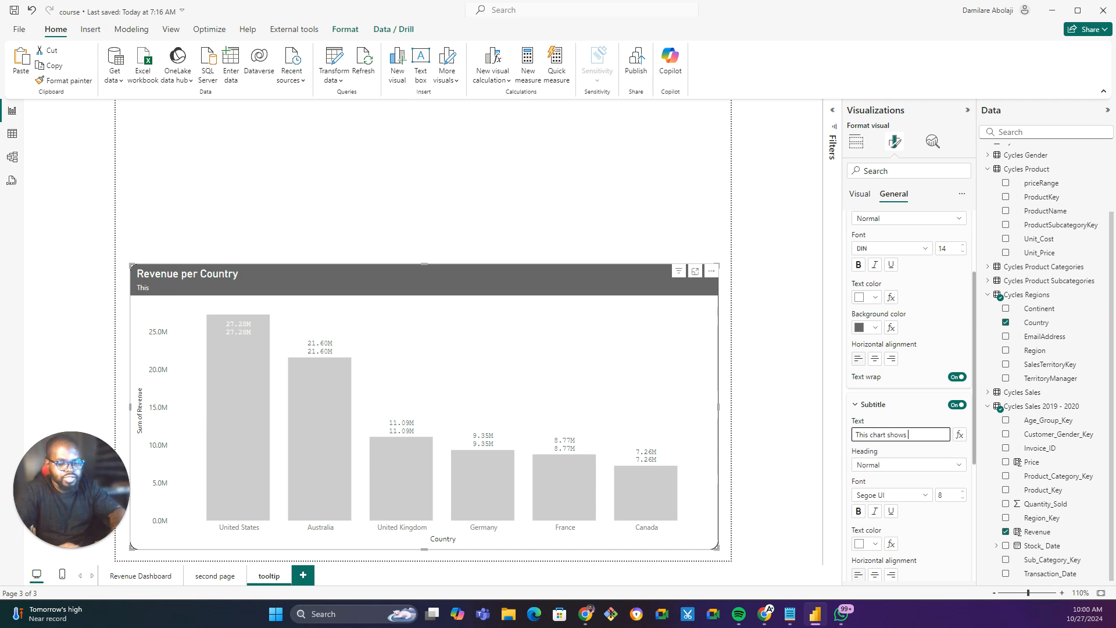
type("is chart shows the reveu")
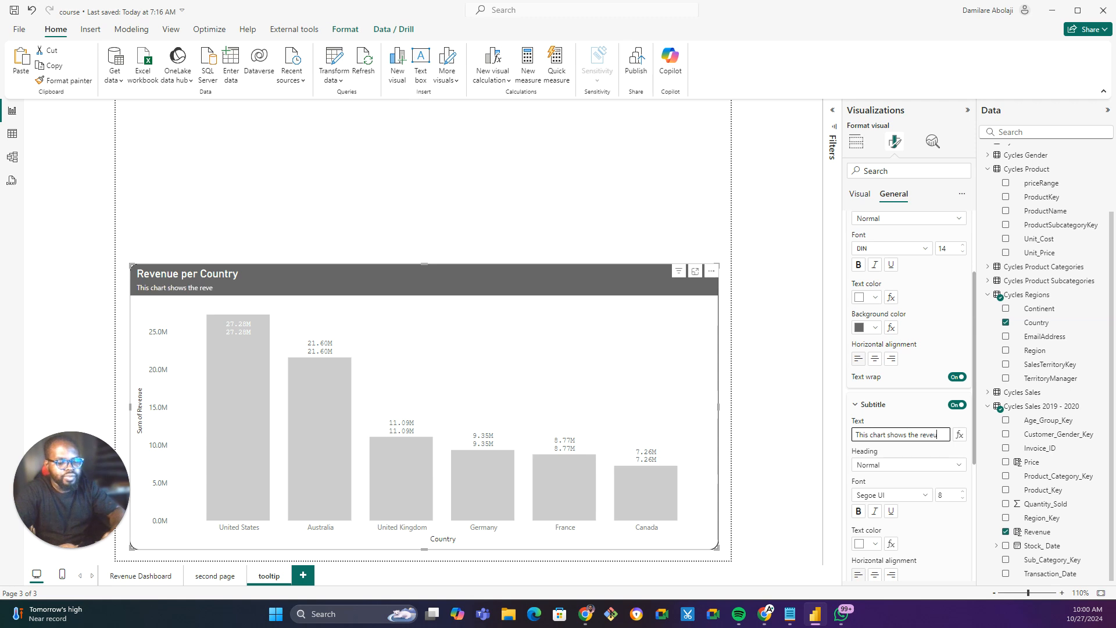
type(" generated")
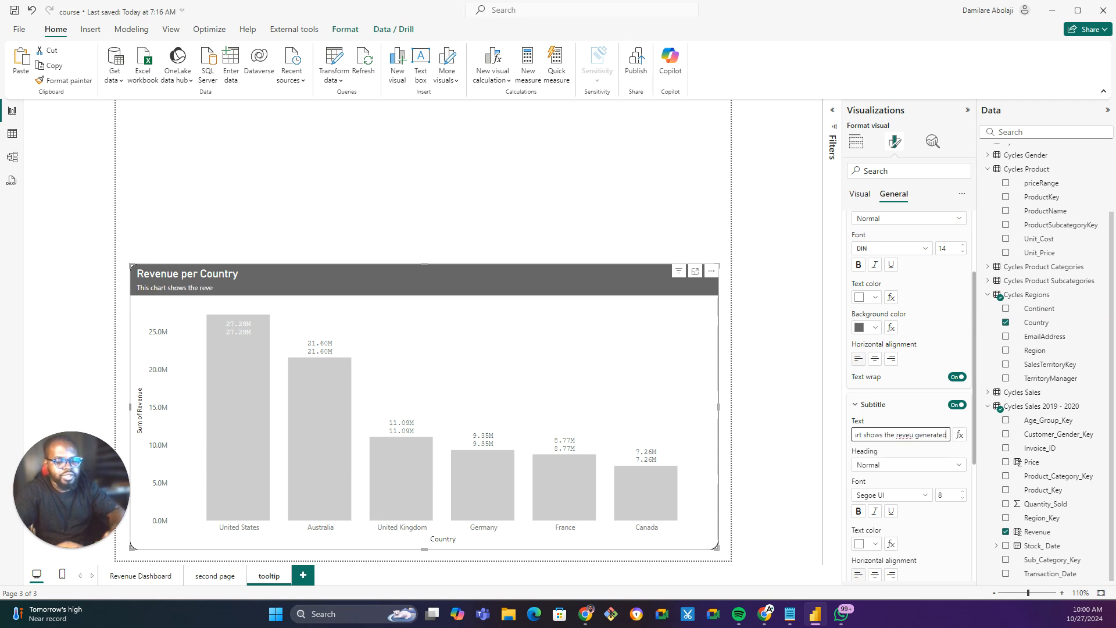
type(" by the va")
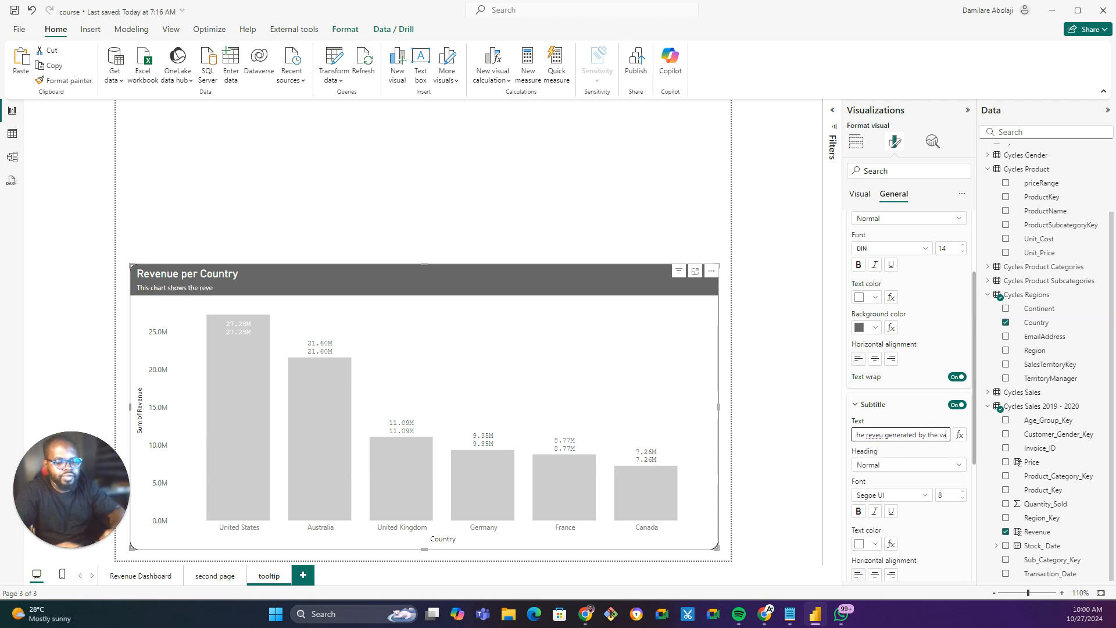
type("rious Co")
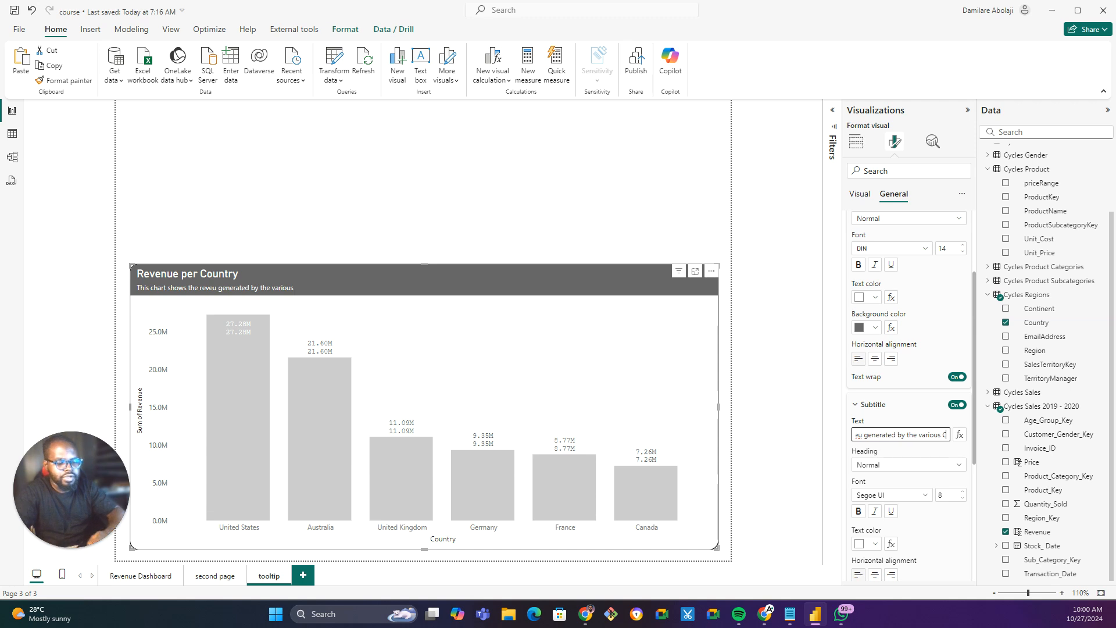
type("u")
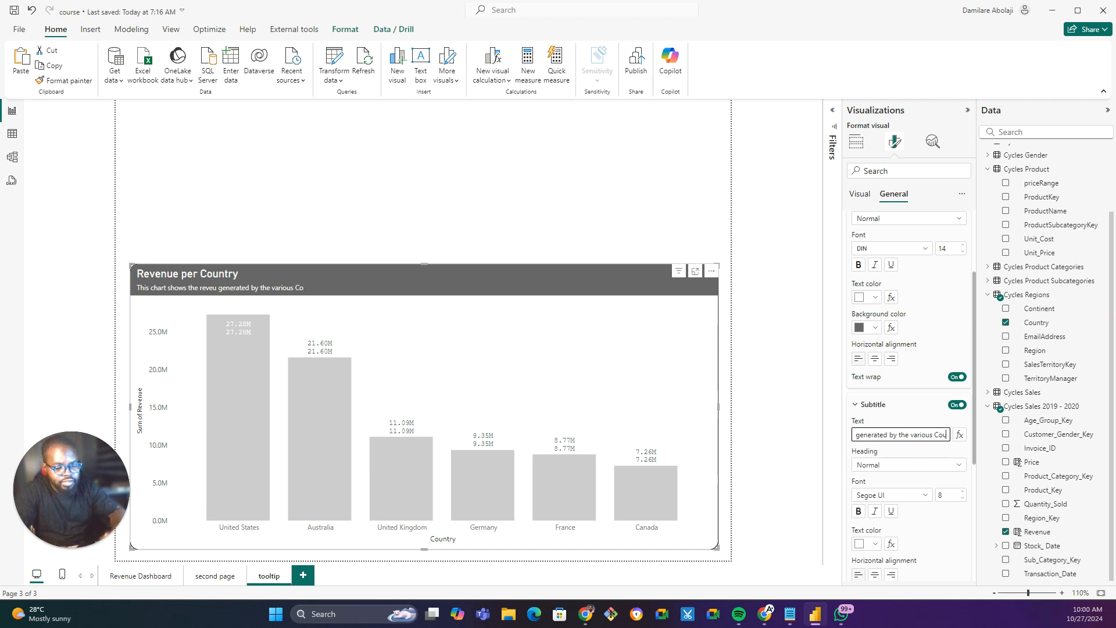
type("n")
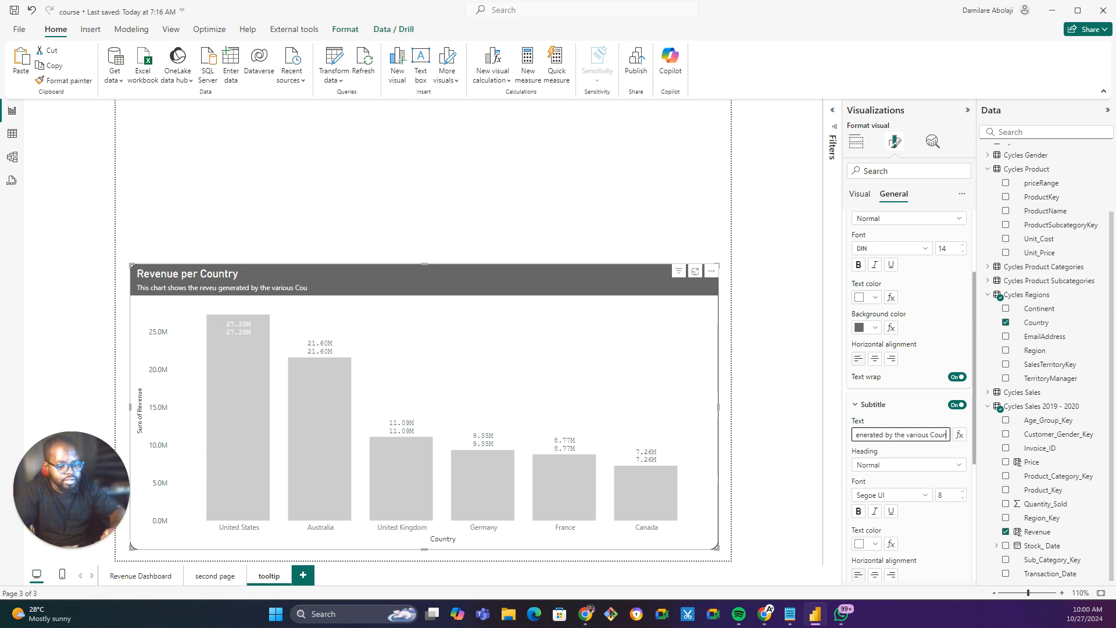
type("tries")
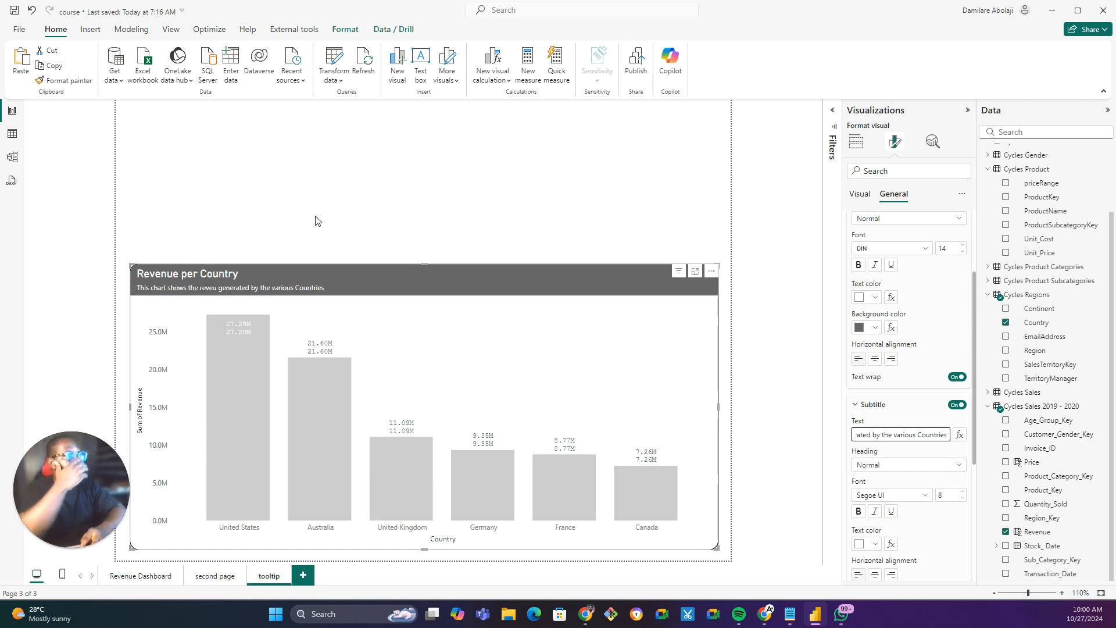
left_click(306, 256)
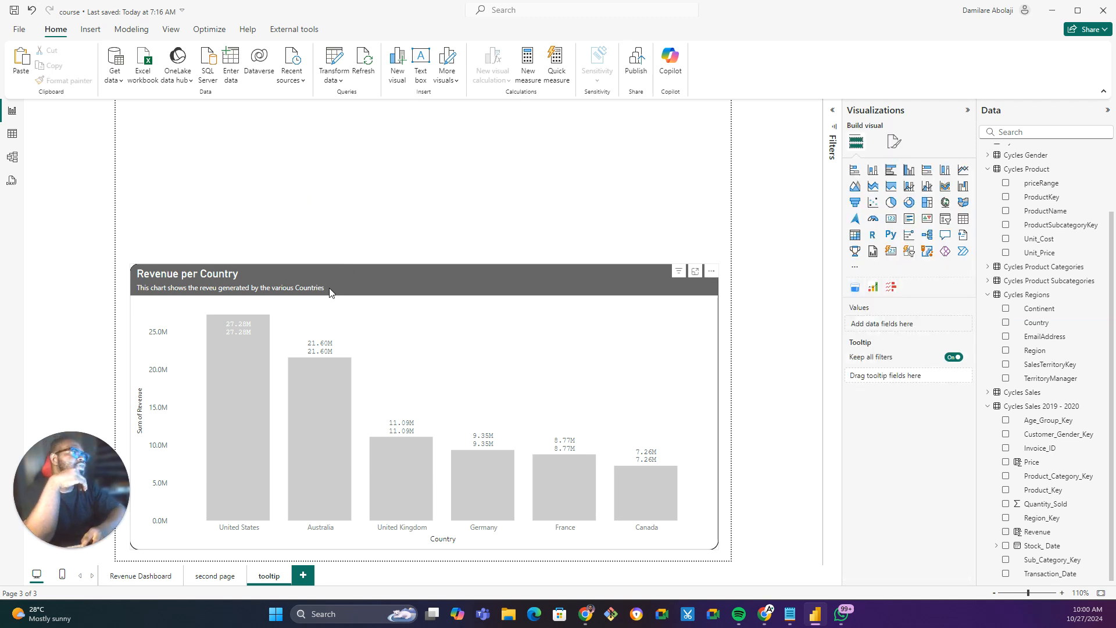
Turn off the Value part of the Revenue per Country chart's data labels, keeping the Detail part on.
left_click(396, 278)
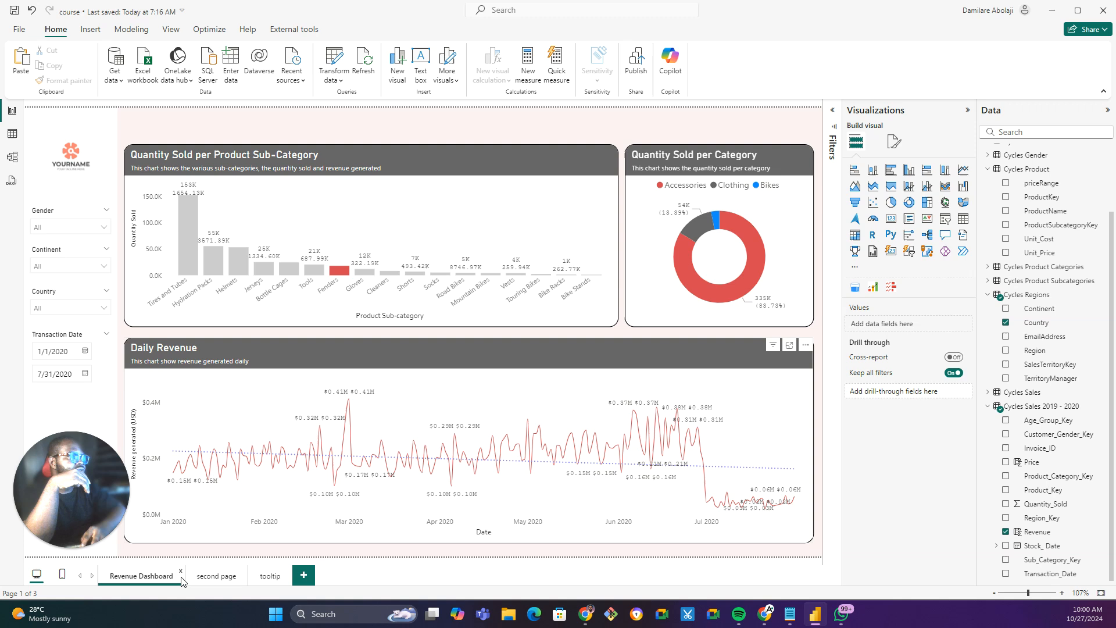
left_click(270, 577)
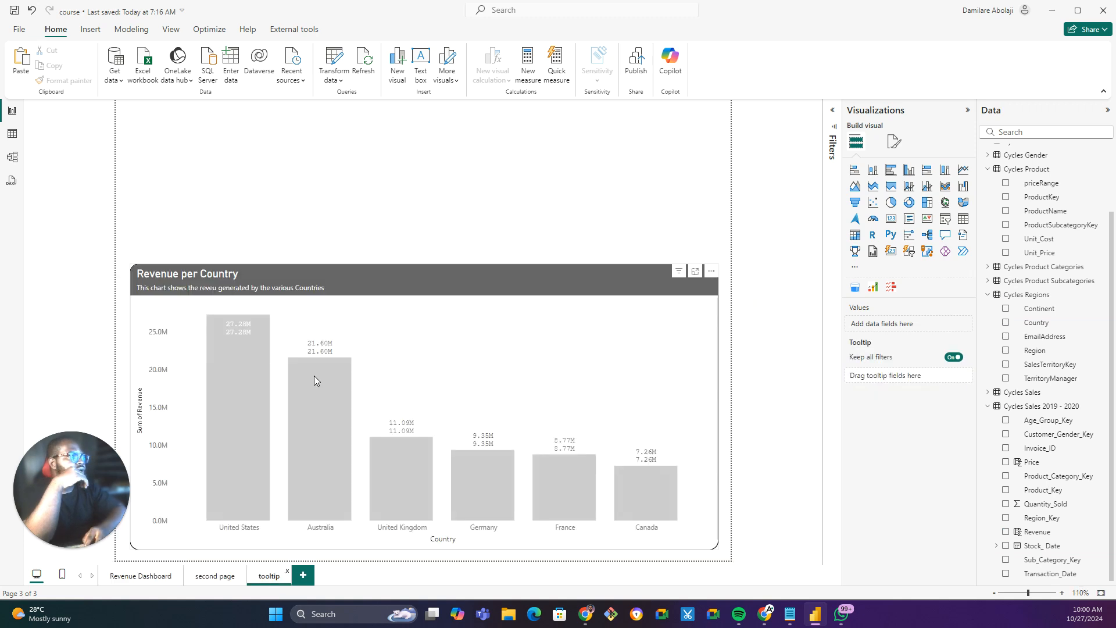
left_click(491, 273)
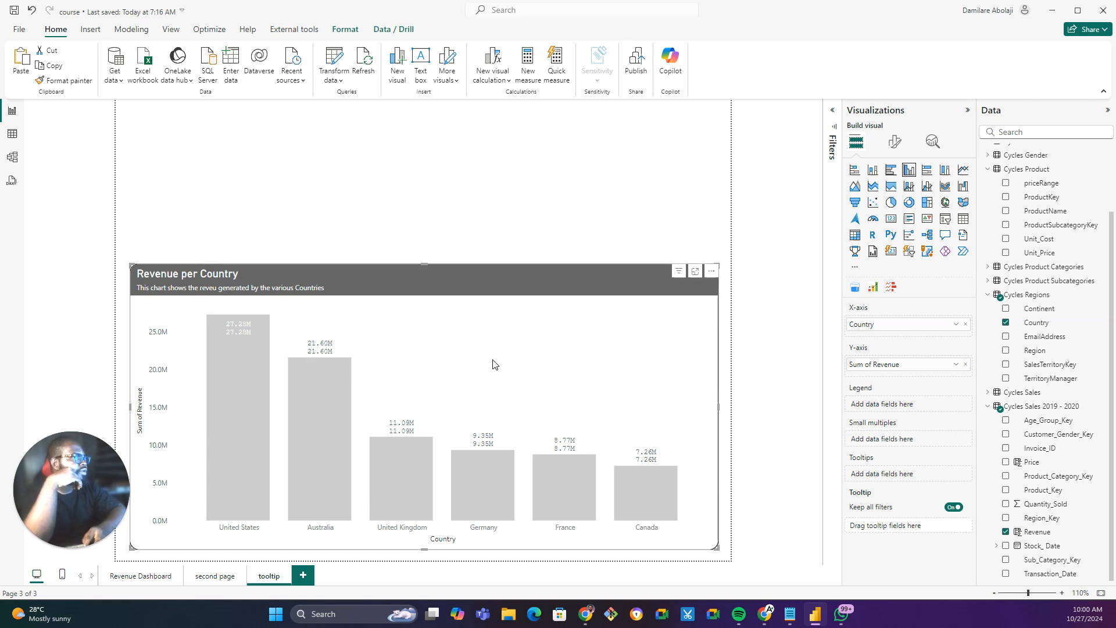
left_click(892, 139)
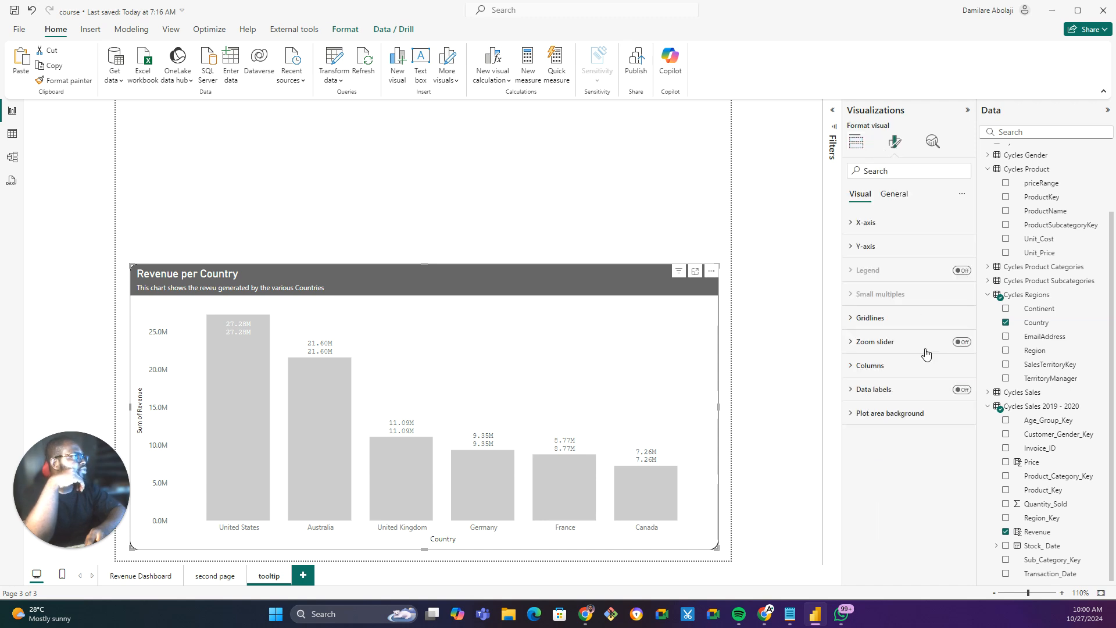
left_click(866, 397)
scroll(916, 360, "down", 3)
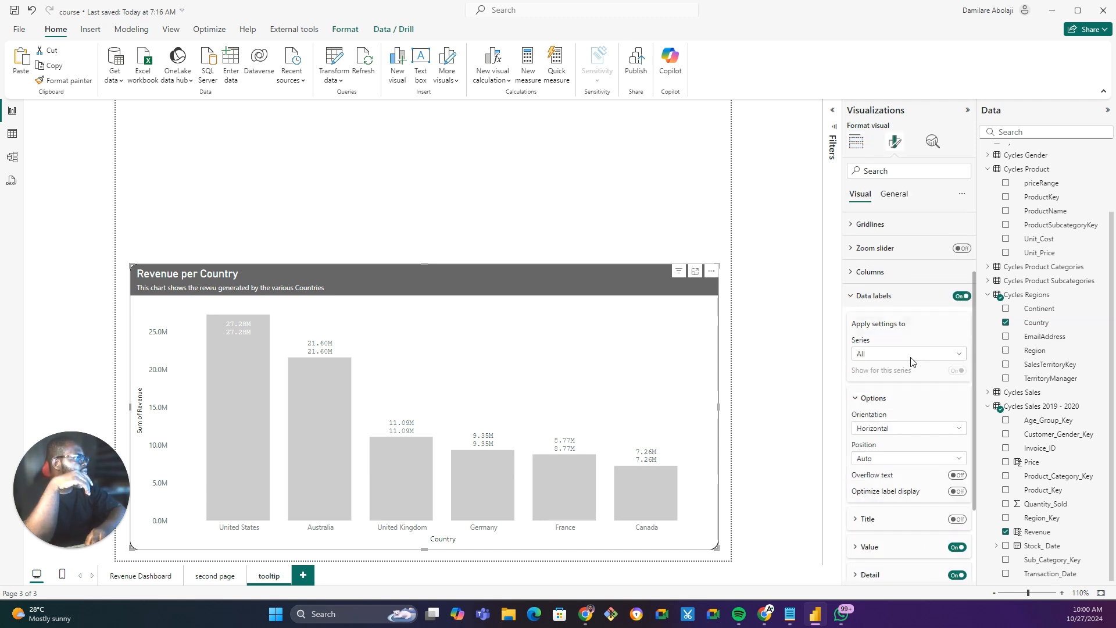
left_click(962, 245)
left_click(961, 280)
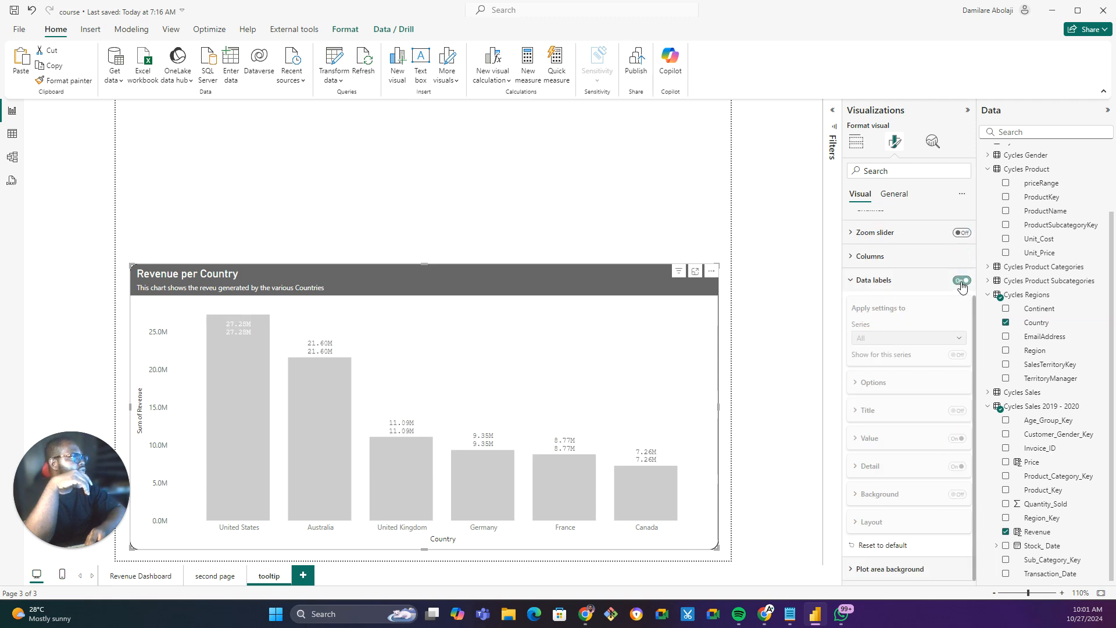
left_click(886, 344)
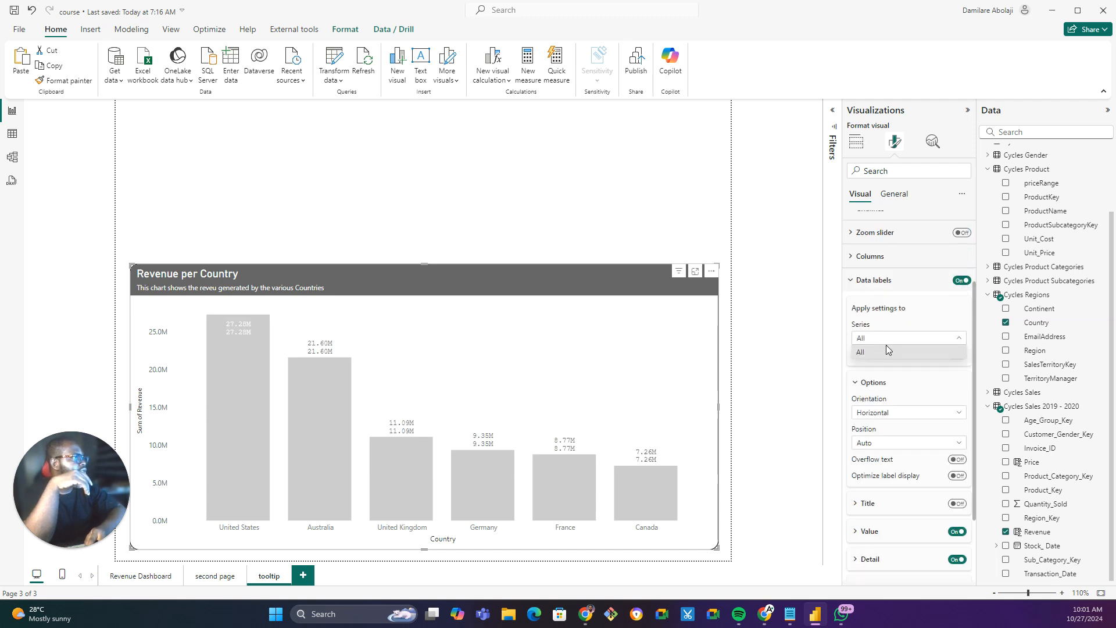
left_click(908, 395)
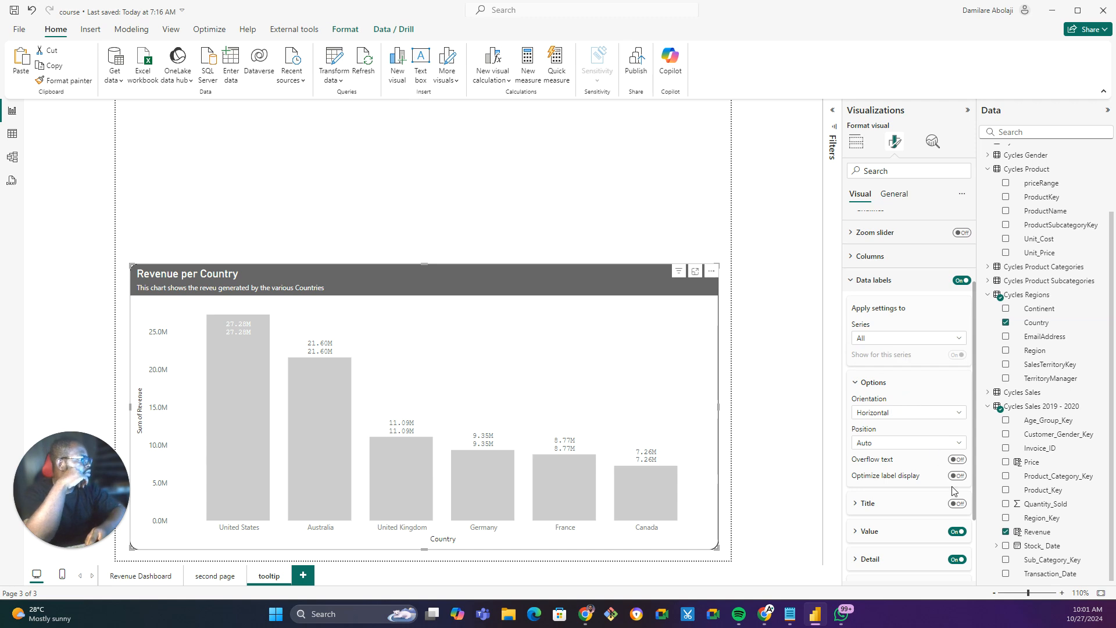
left_click(957, 532)
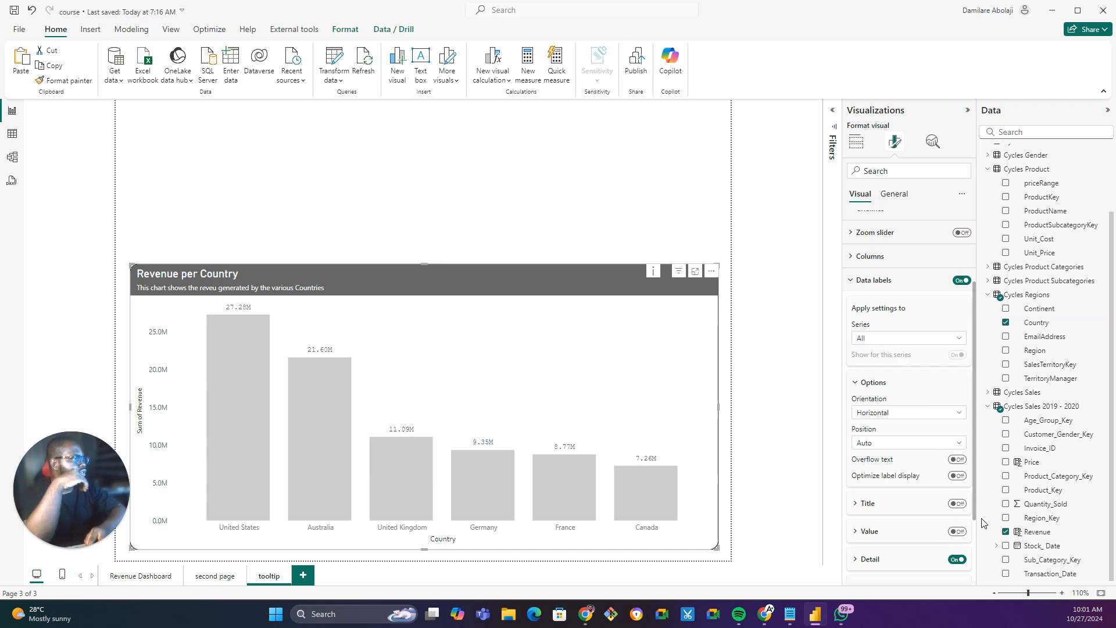
scroll(878, 289, "up", 2)
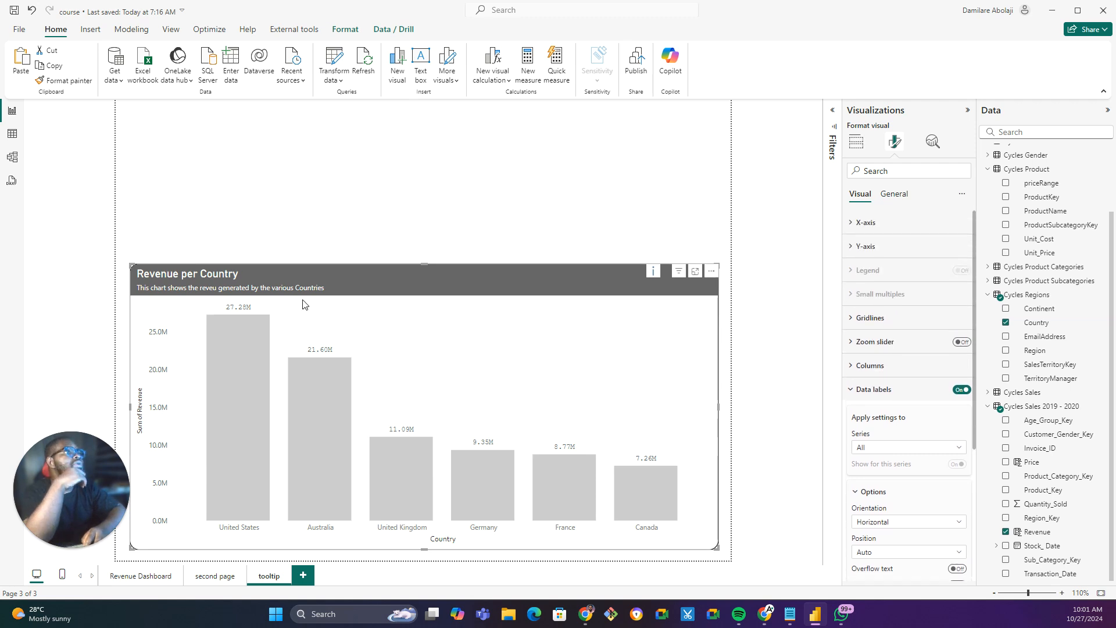
Shorten the Revenue per Country chart from its upper edge and place a narrower, shorter duplicate above it, aligned to its right end.
left_click(856, 143)
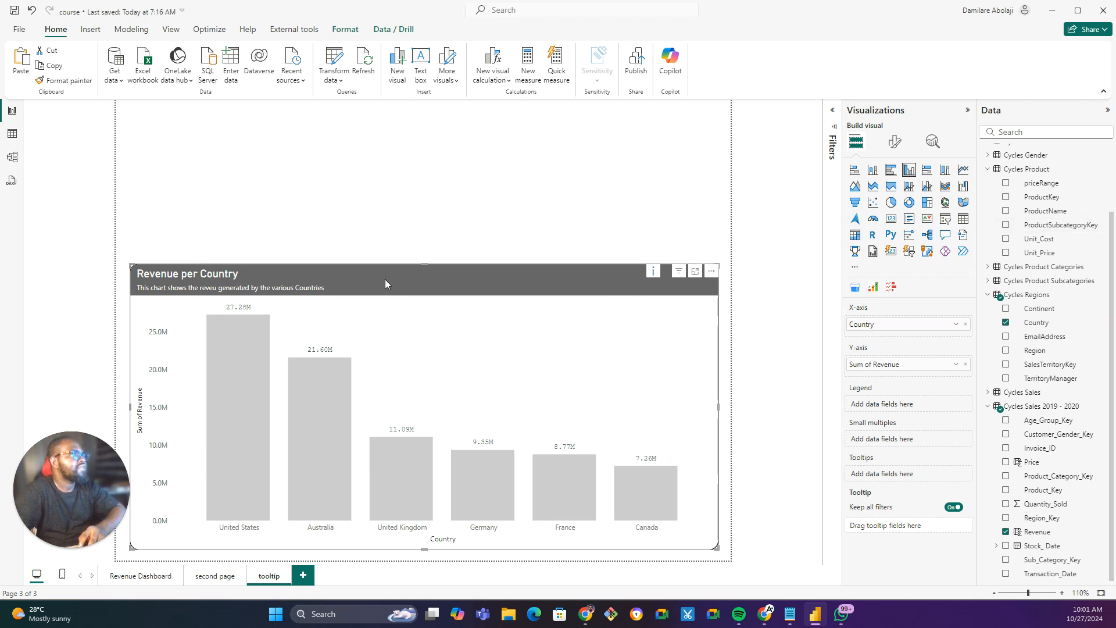
left_click_drag(425, 266, 436, 326)
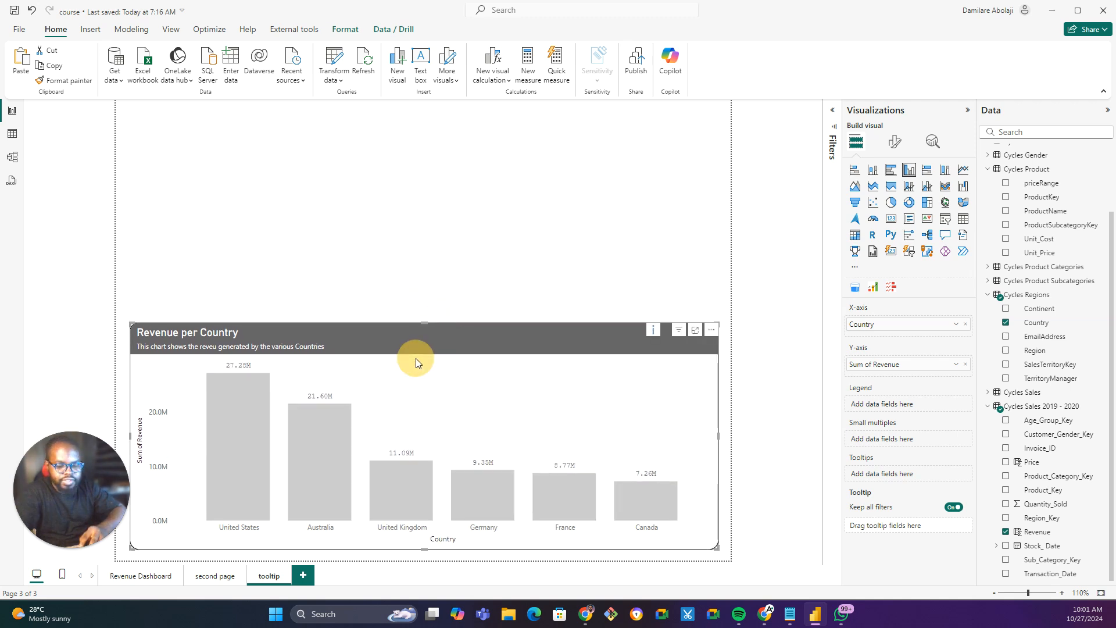
left_click_drag(416, 362, 416, 129)
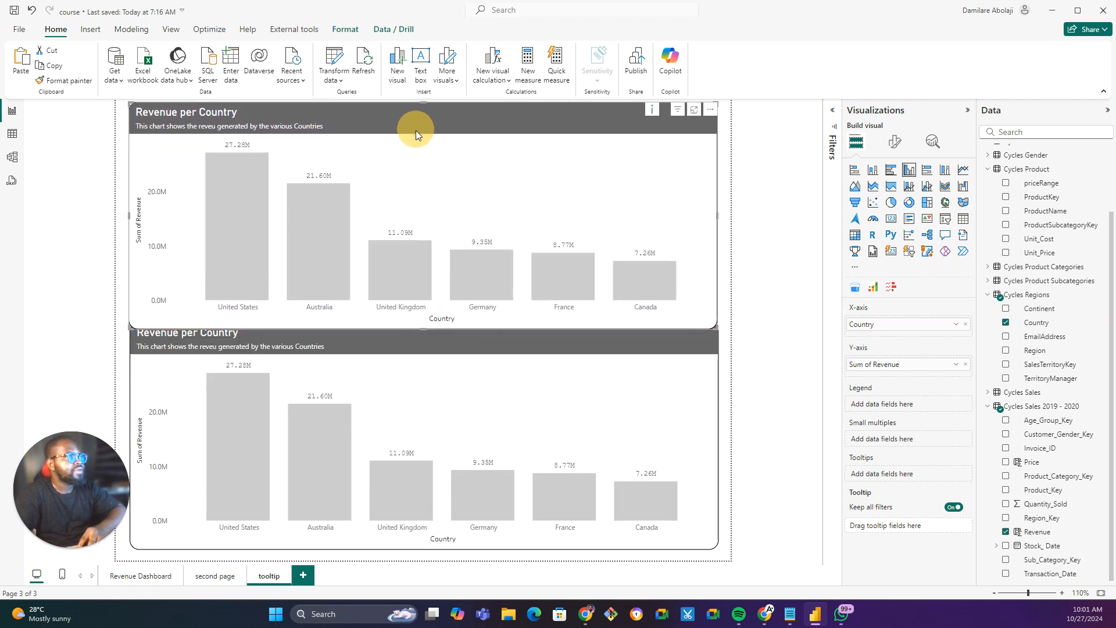
left_click_drag(129, 215, 373, 219)
left_click_drag(546, 329, 535, 311)
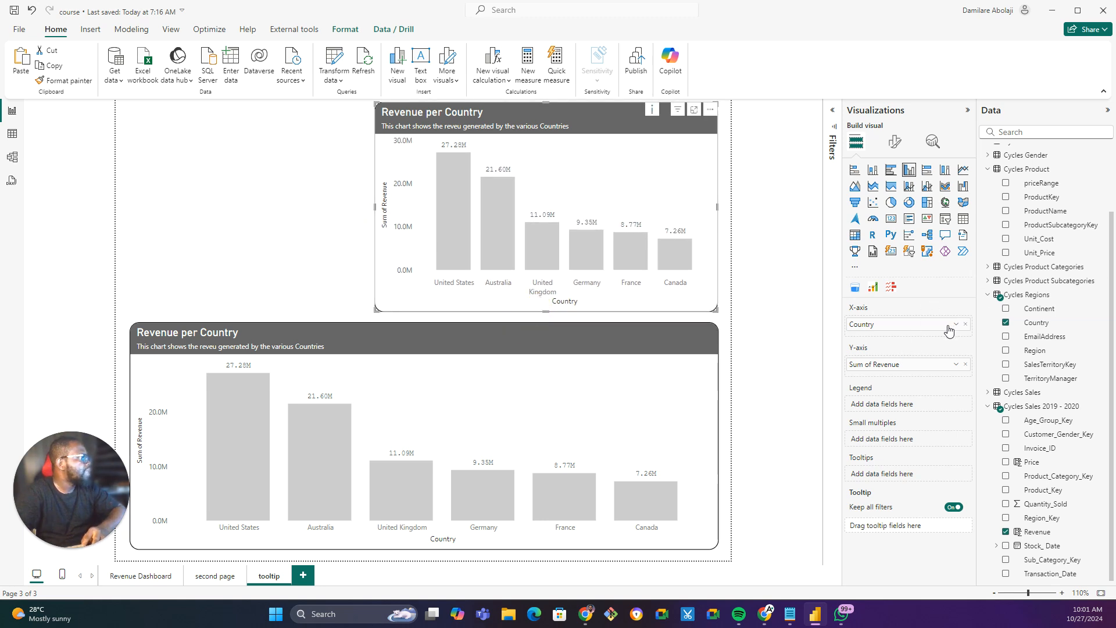
Collapse the sales, regions and product tables in the field list and convert the duplicated column chart to a donut chart.
left_click(989, 407)
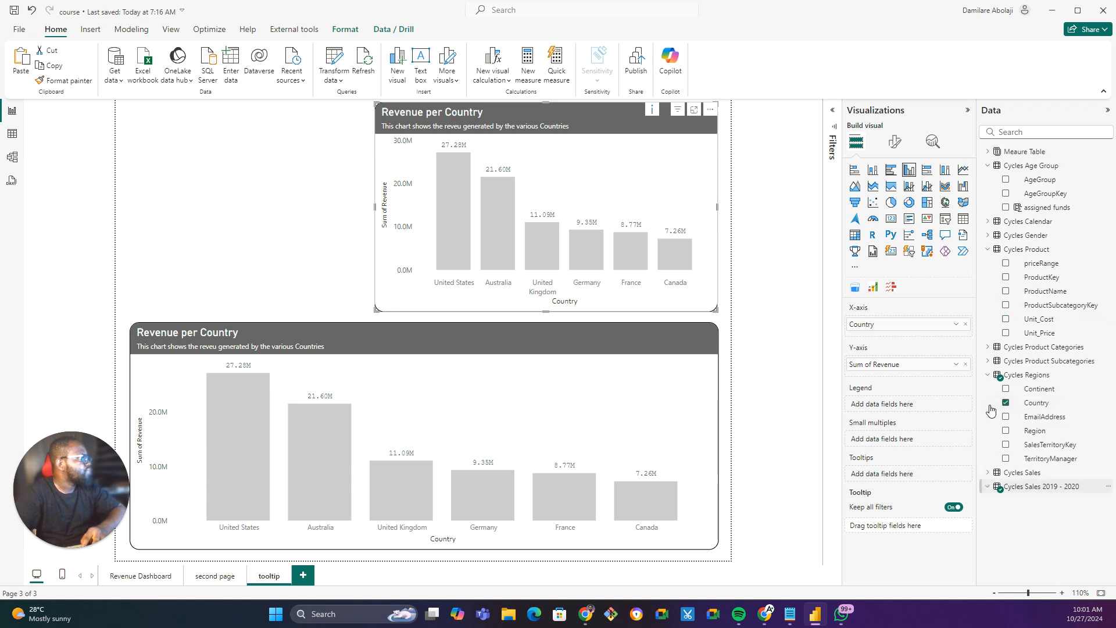
left_click(989, 383)
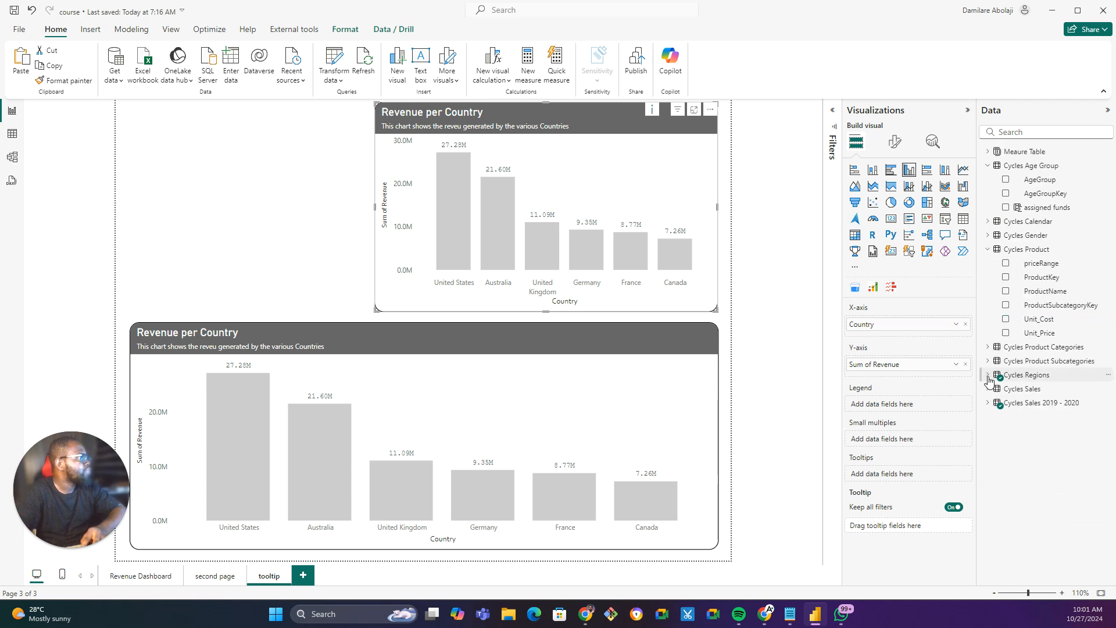
left_click(988, 249)
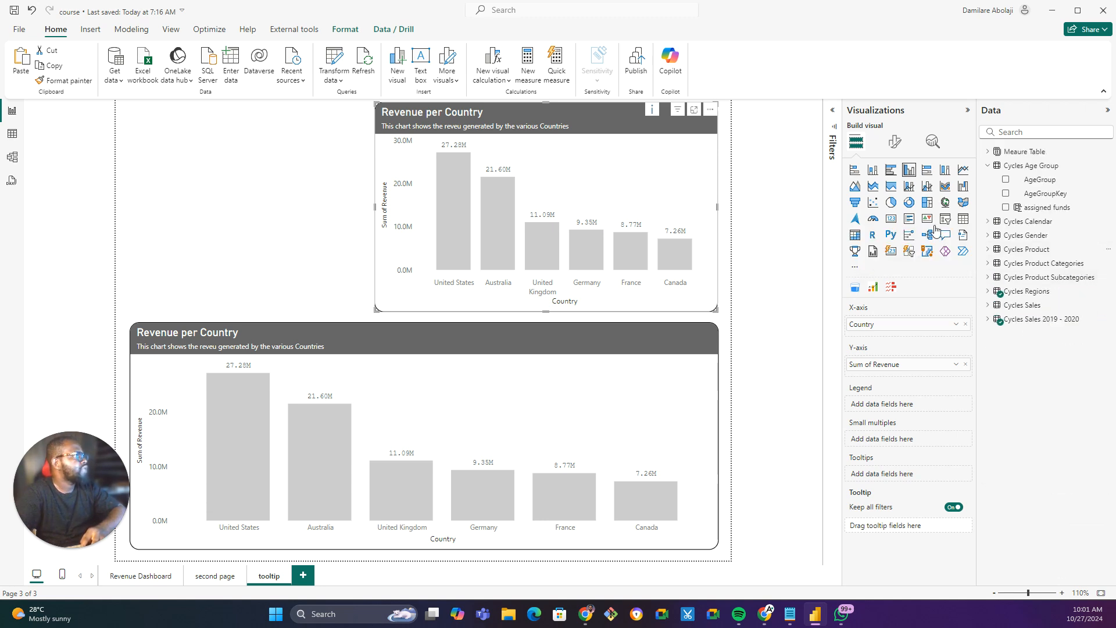
left_click(910, 203)
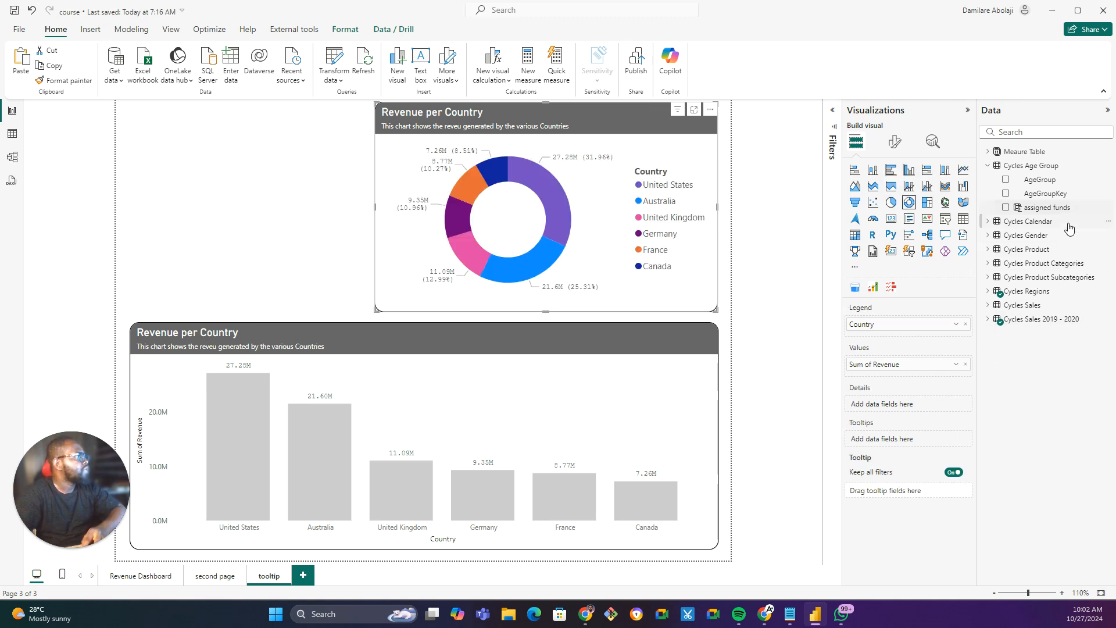
Replace Country with CustomerGender from Cycles Gender as the donut chart's legend.
left_click(965, 325)
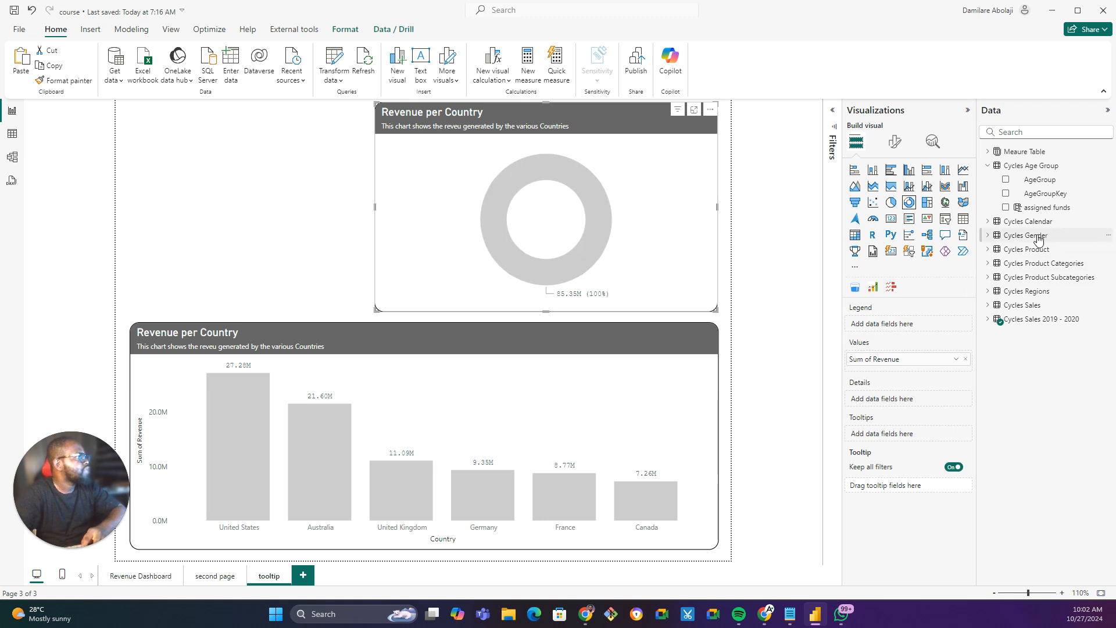
left_click(988, 236)
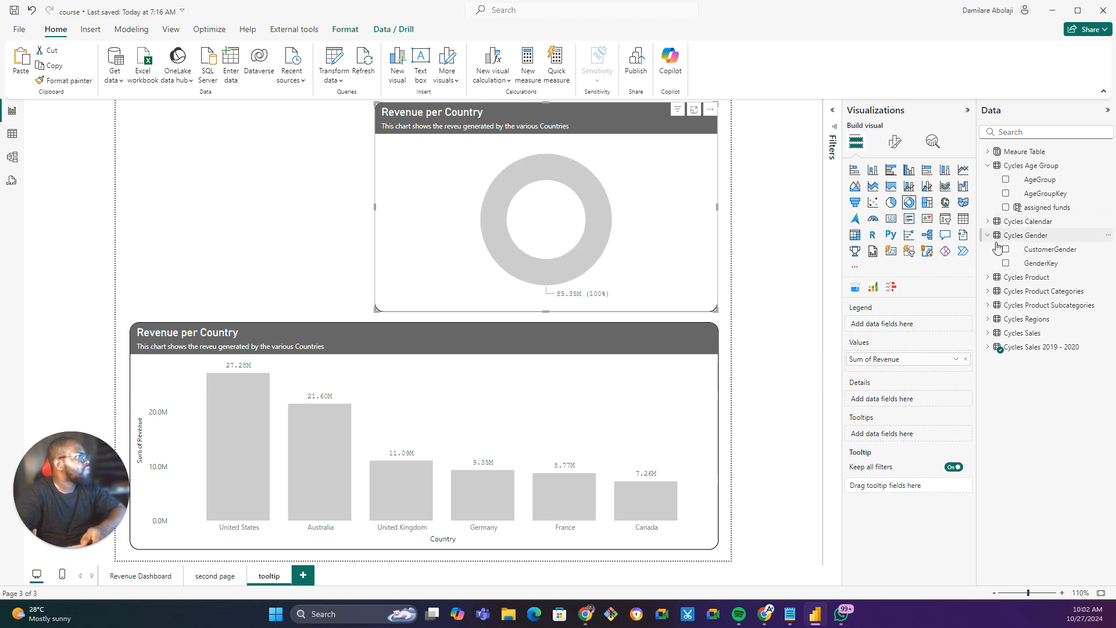
left_click_drag(1055, 249, 909, 326)
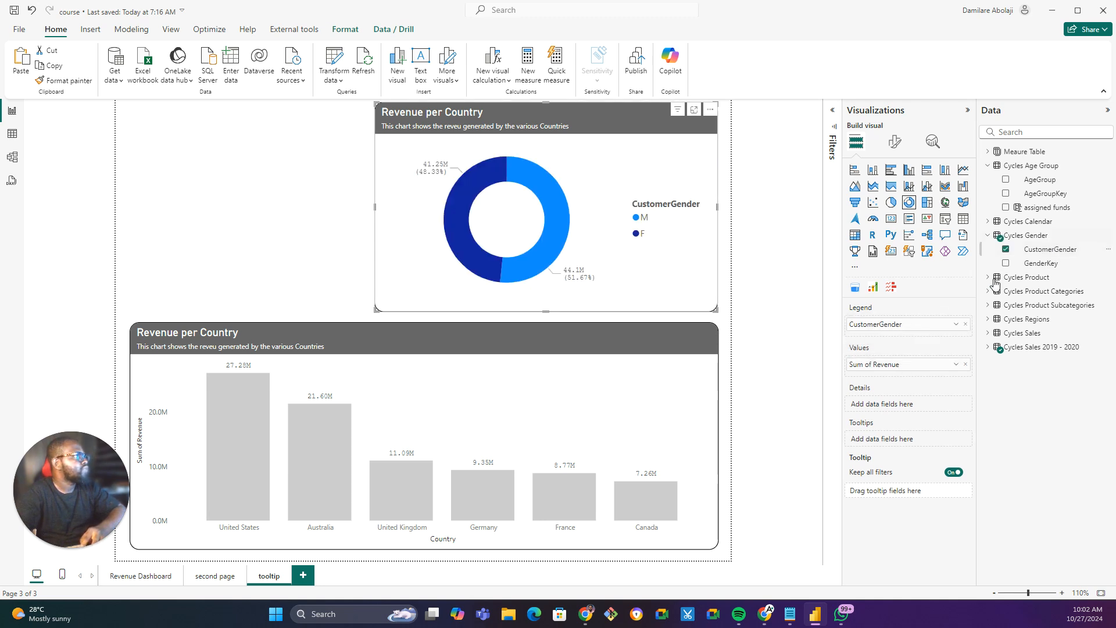
Recolour the donut chart's slices, setting M to the recently used red and F to medium grey.
left_click(892, 145)
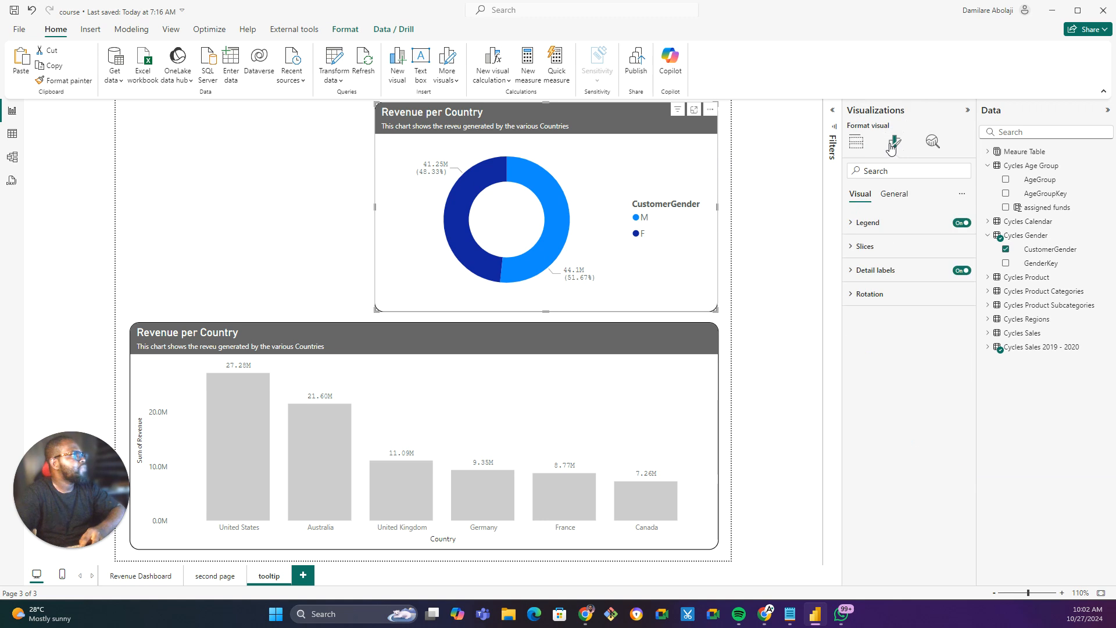
left_click(894, 194)
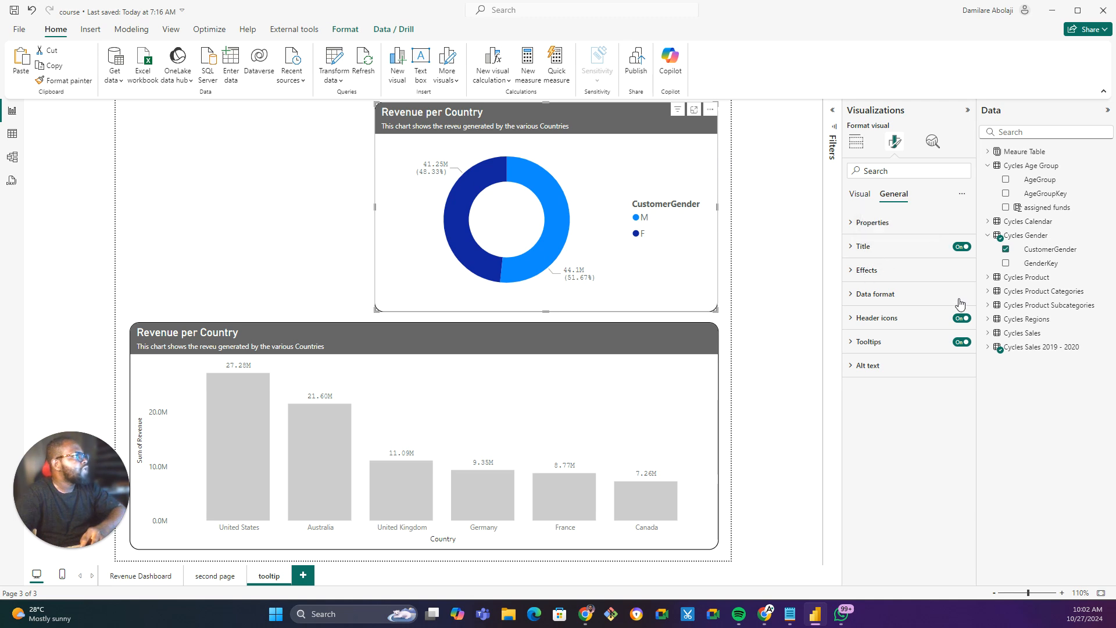
left_click(859, 270)
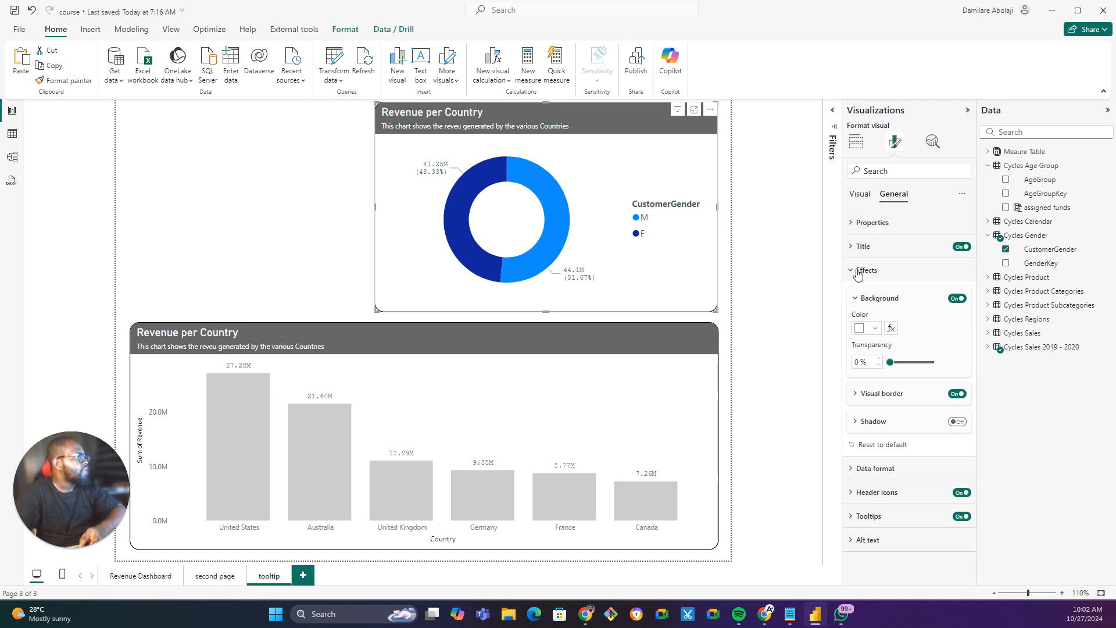
left_click(859, 271)
left_click(860, 194)
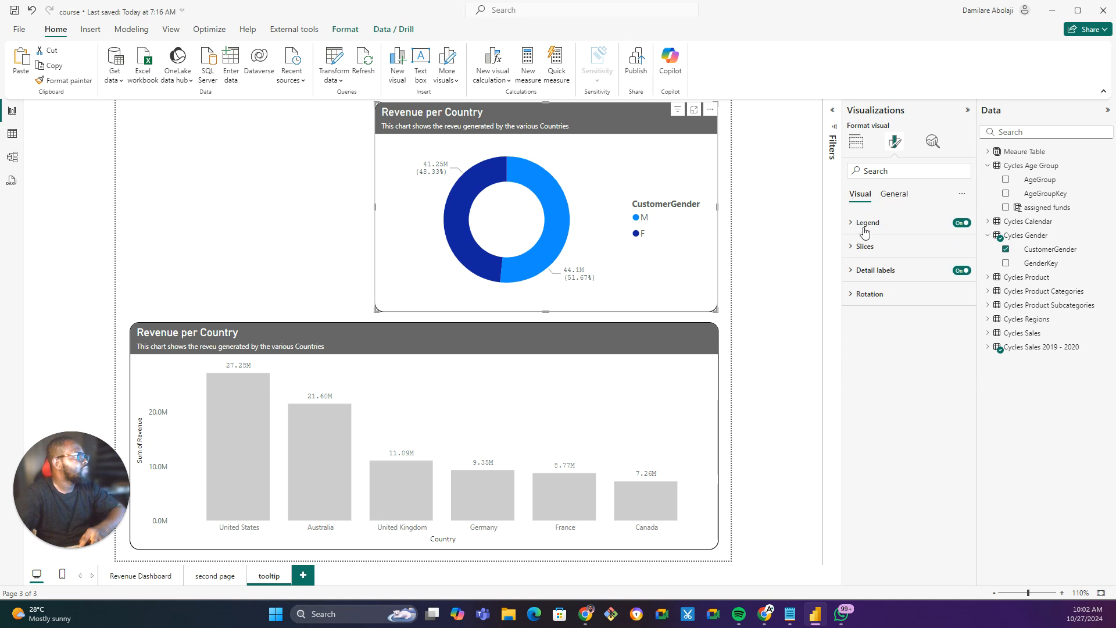
left_click(864, 247)
left_click(875, 304)
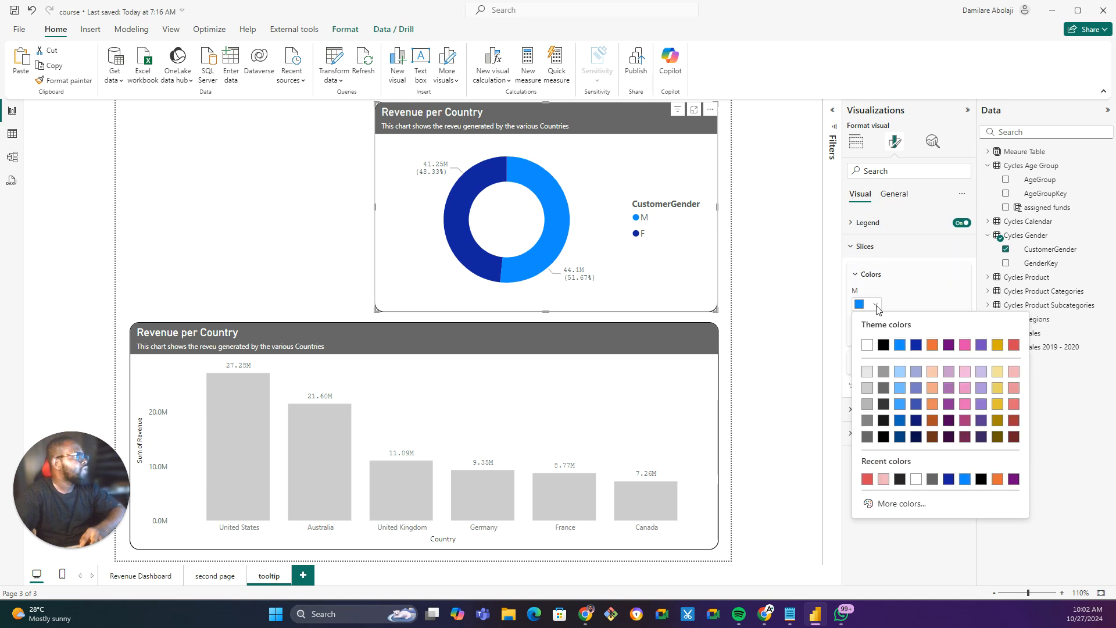
left_click(867, 479)
left_click(876, 335)
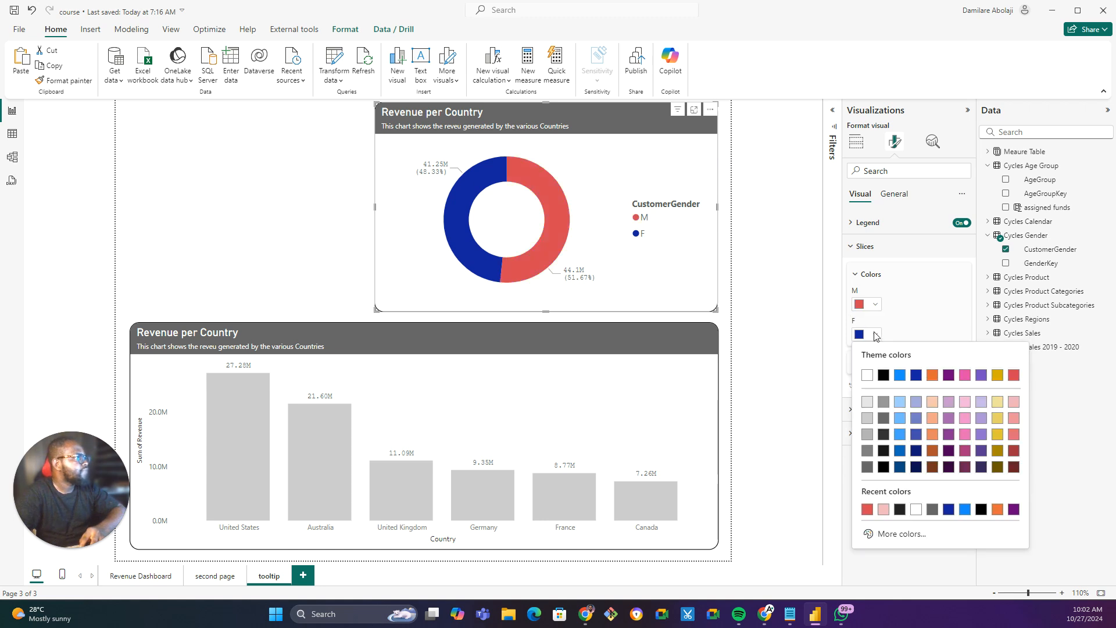
left_click(867, 451)
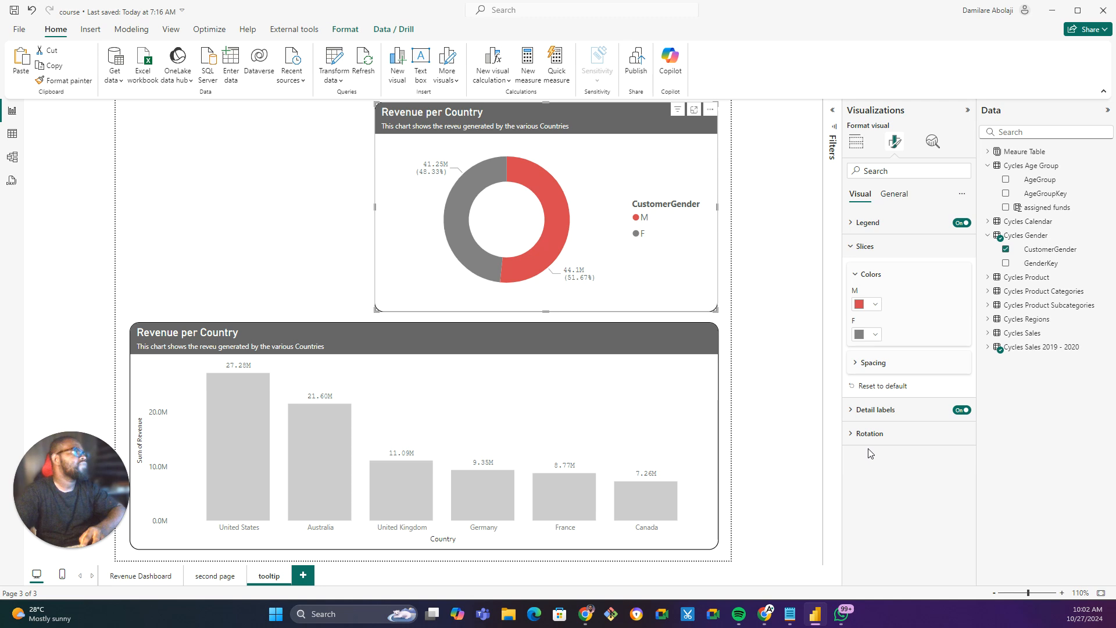
Position the donut chart's legend at Top center and turn off the legend title.
left_click(904, 195)
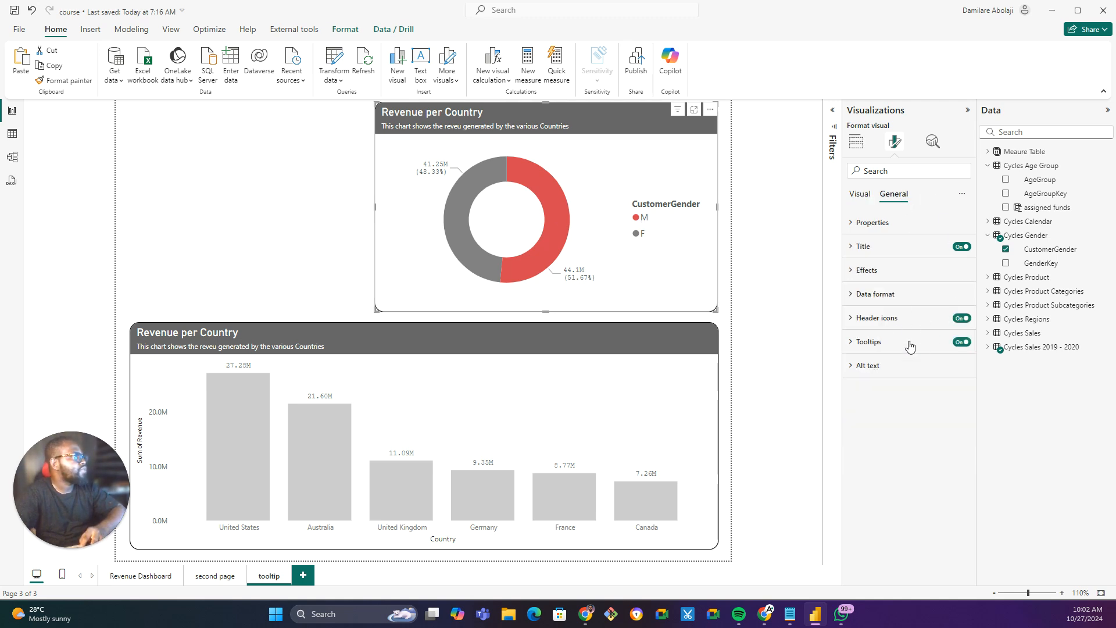
left_click(862, 196)
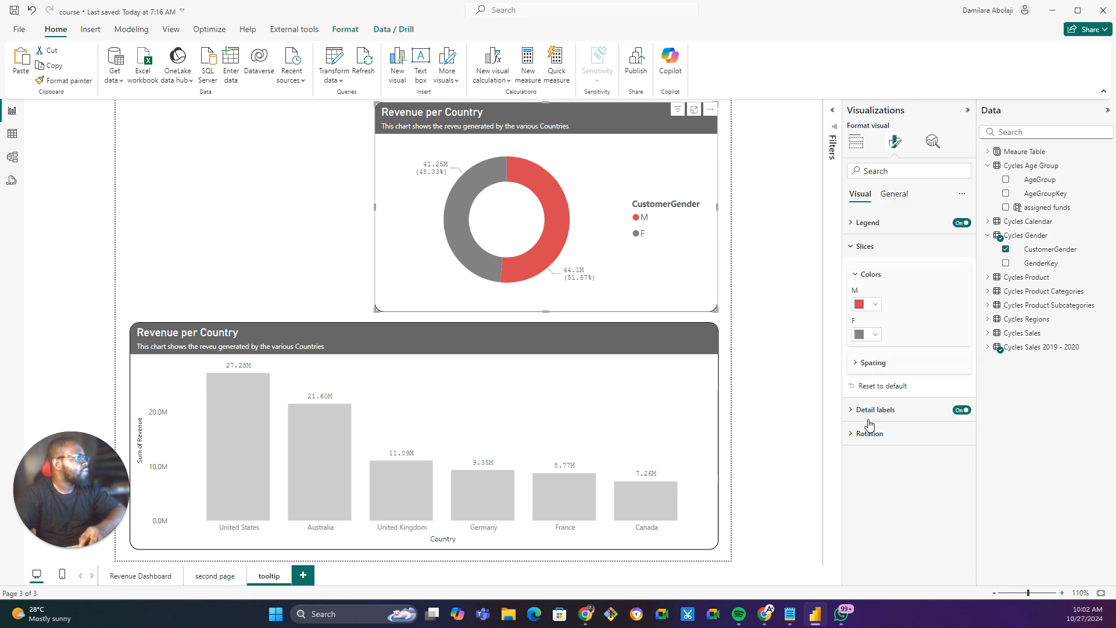
left_click(863, 223)
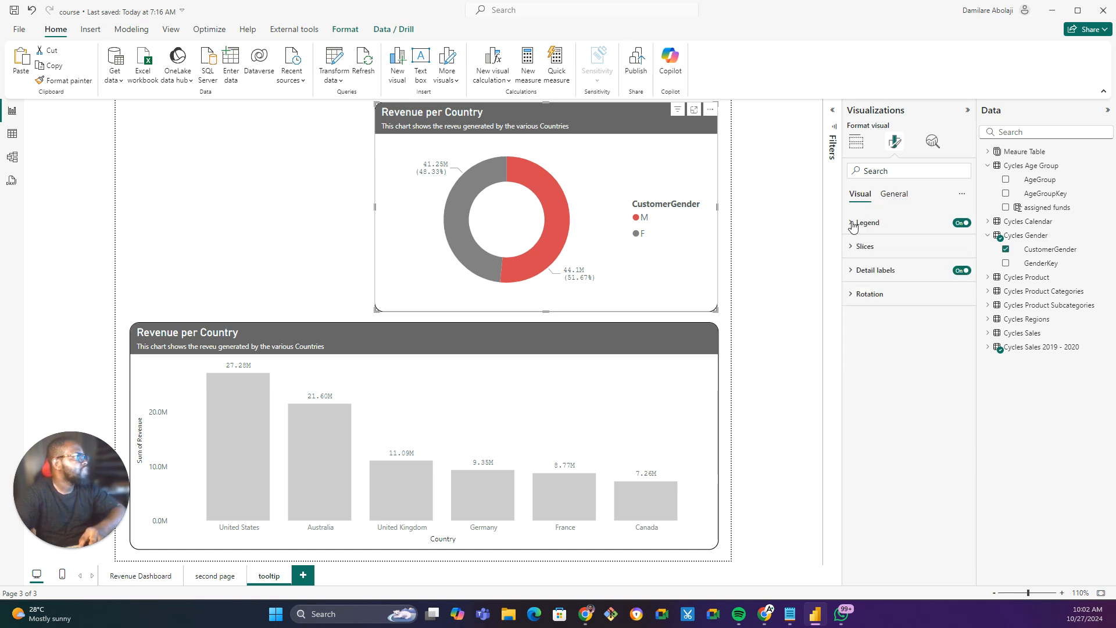
left_click(903, 283)
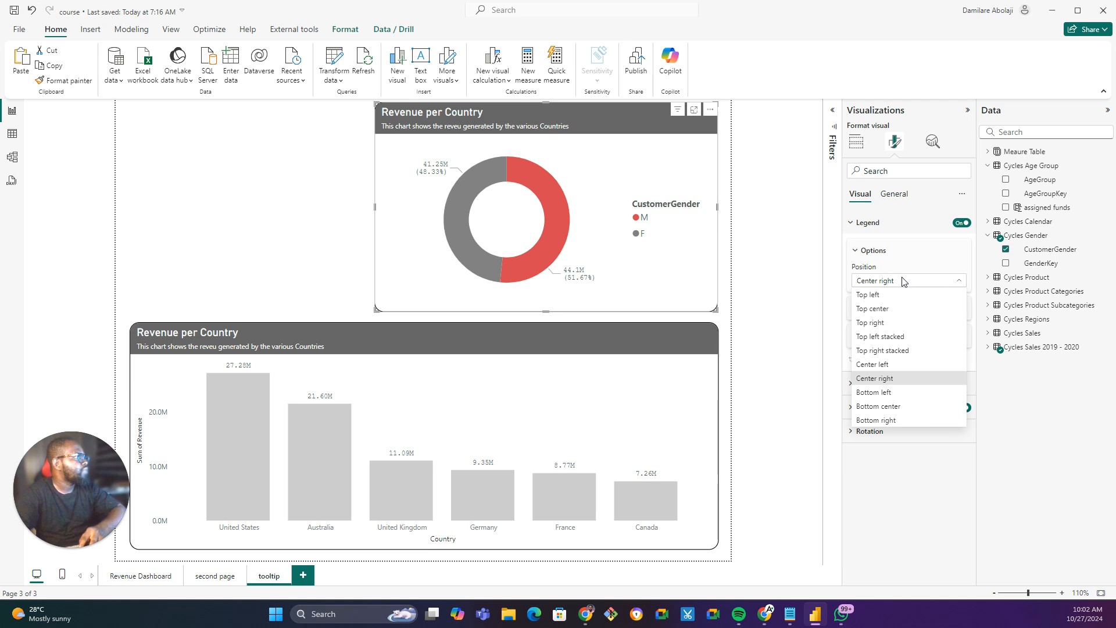
left_click(895, 309)
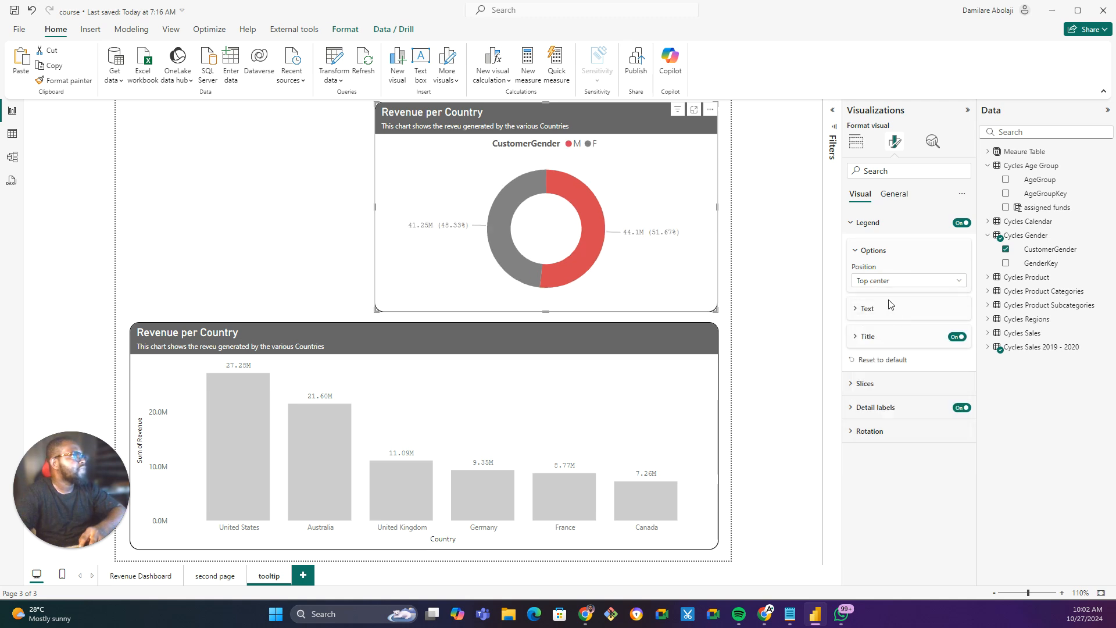
left_click(958, 338)
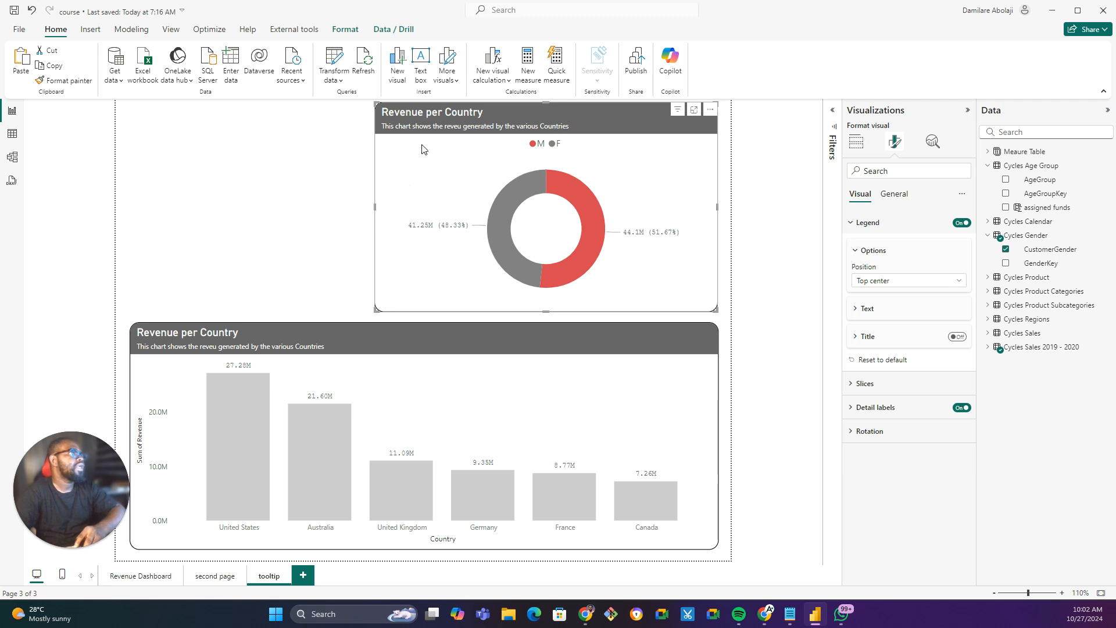
Change the donut chart's title to "Revenue by Gender".
left_click(895, 195)
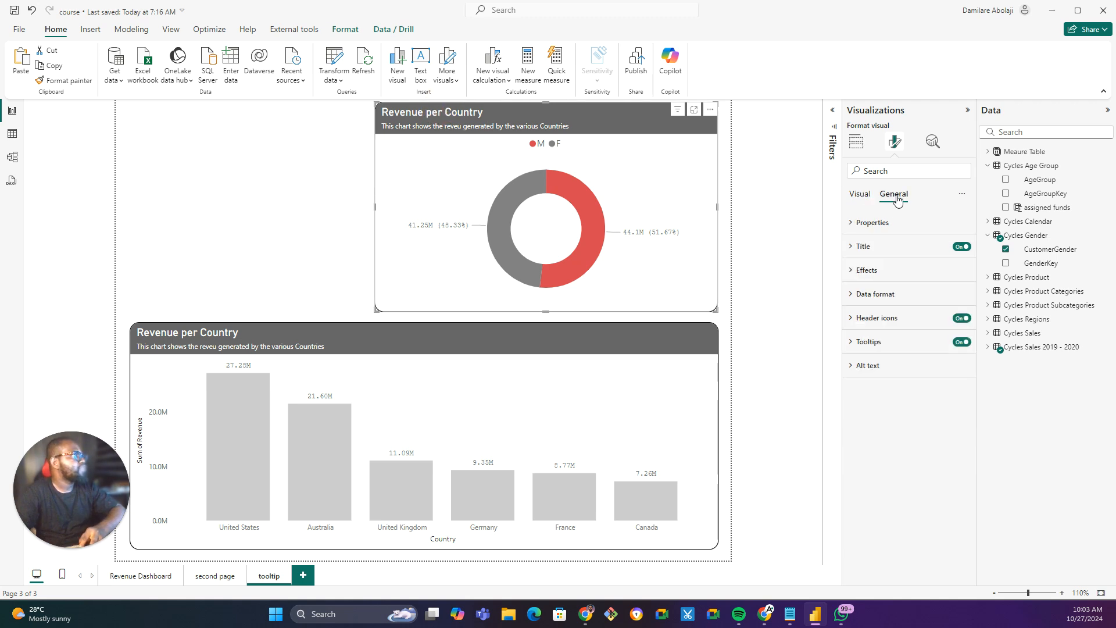
left_click(854, 249)
left_click_drag(896, 305, 935, 307)
type("Gender")
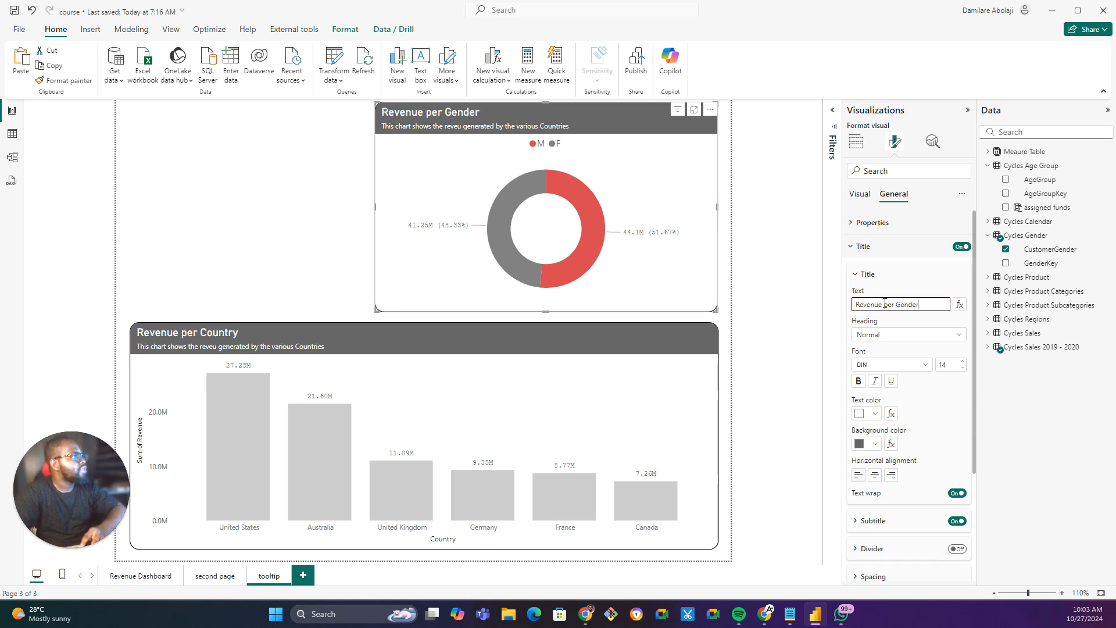
type("by")
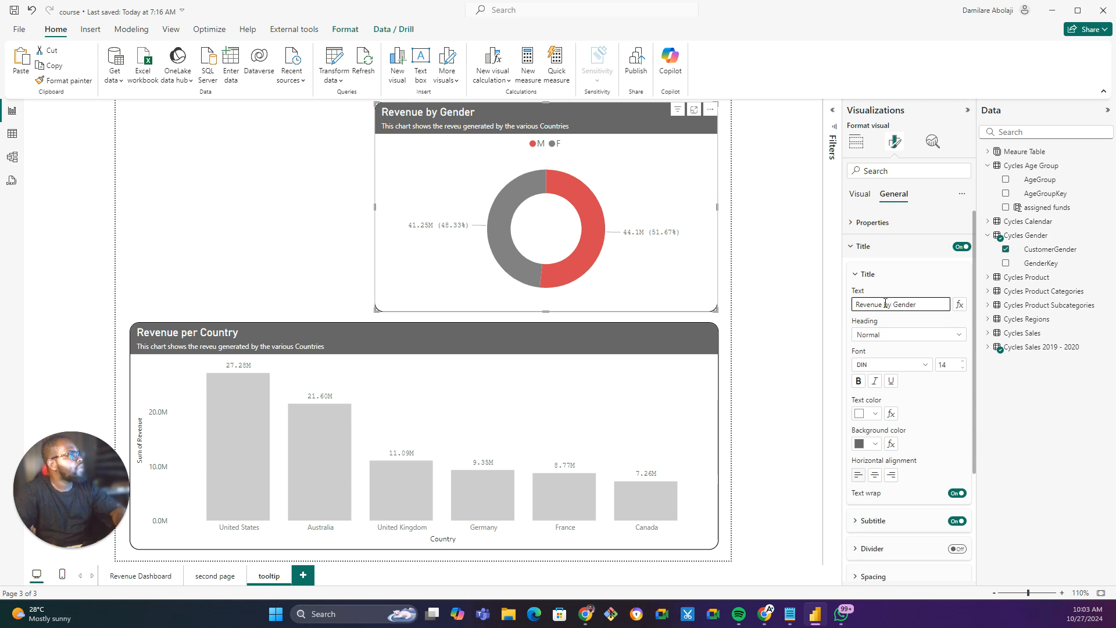
Change the donut chart's subtitle to "This chart shows the revenue generated by the various customer Gender".
left_click(872, 521)
scroll(914, 453, "down", 2)
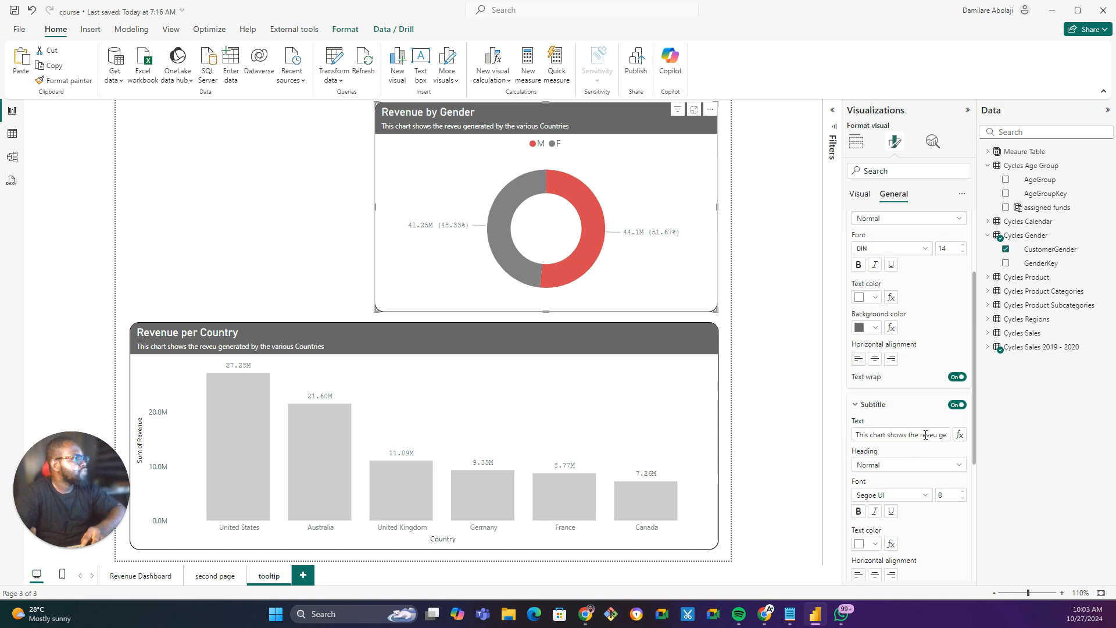
left_click(937, 435)
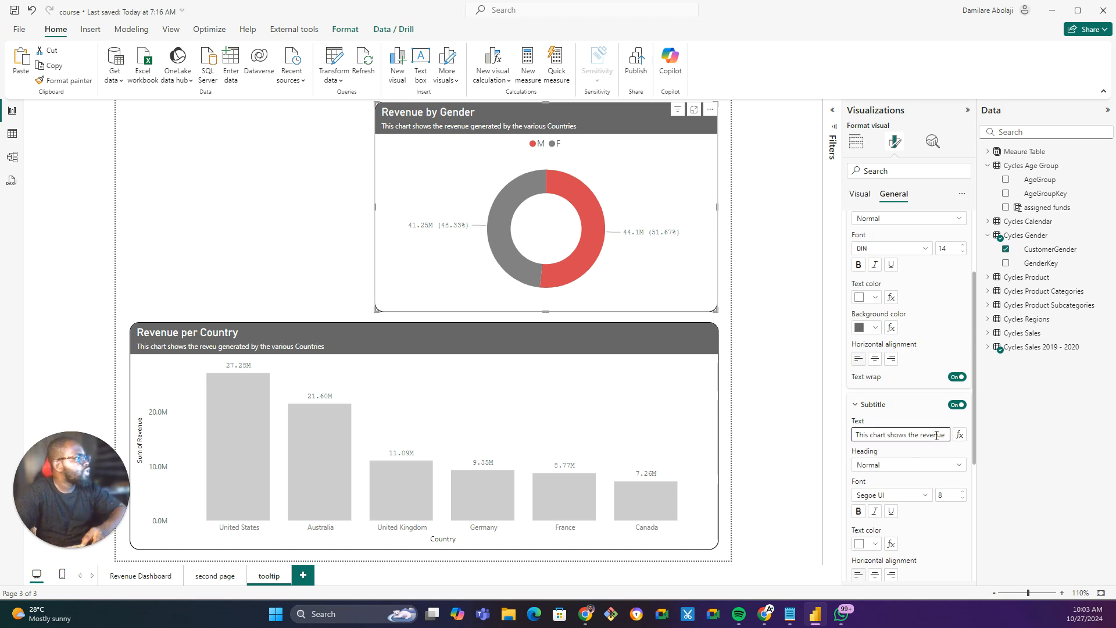
key("ctrl+a")
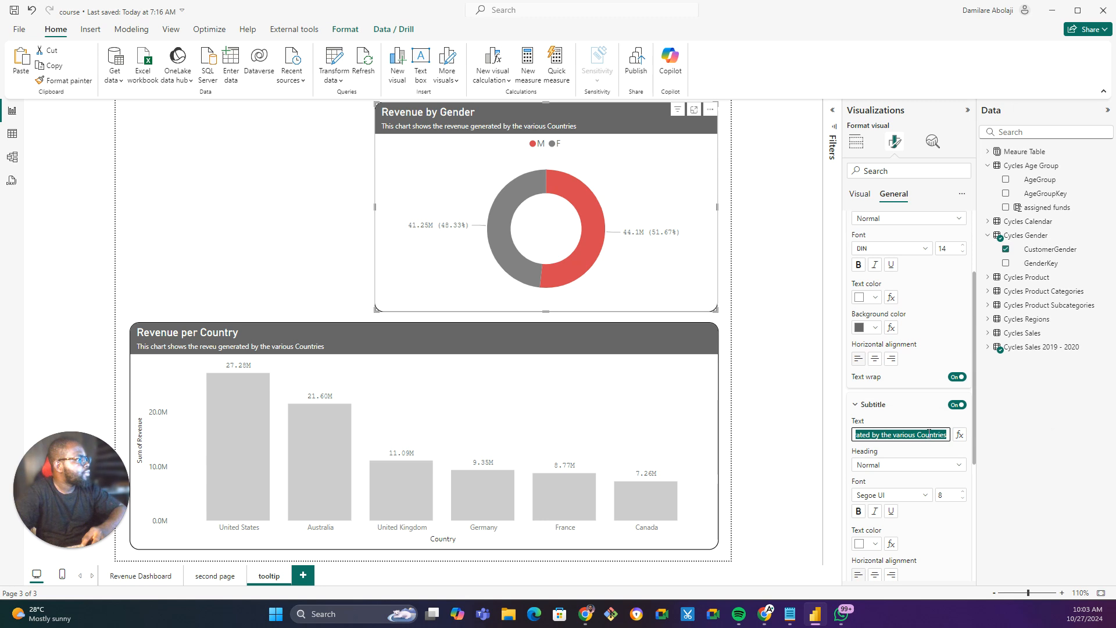
left_click_drag(918, 435, 953, 442)
type("custo")
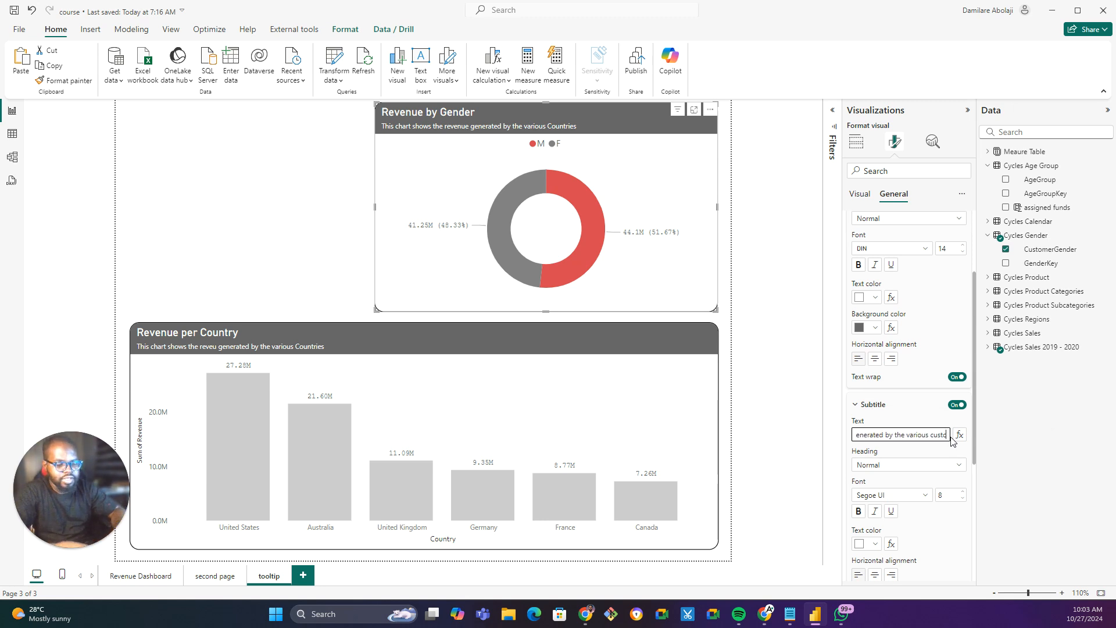
type("mer Gengers")
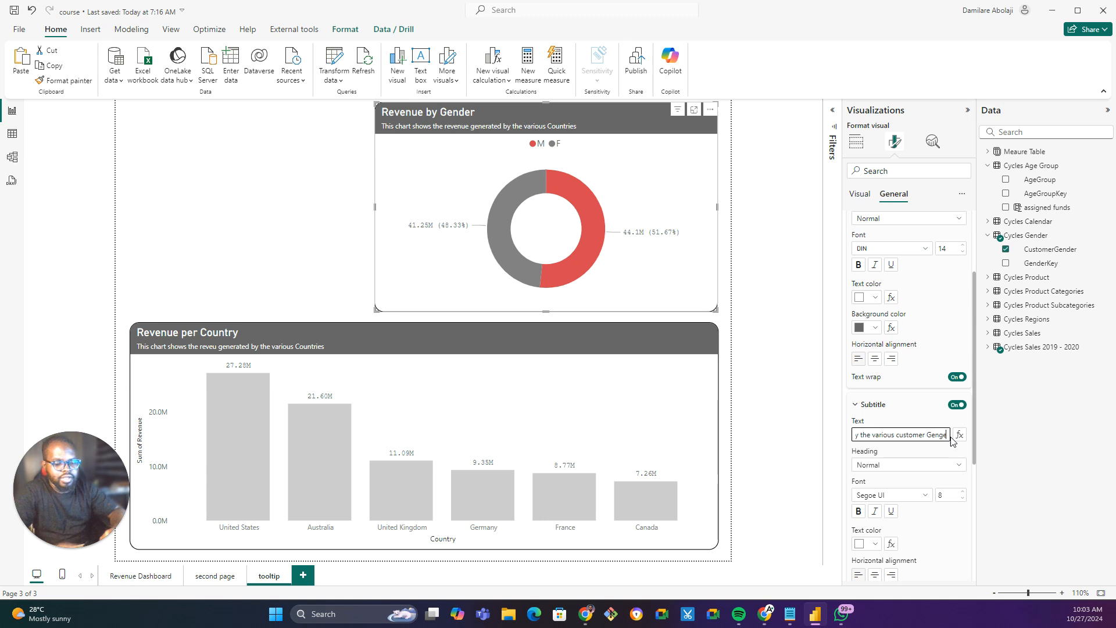
key("BackSpace")
key("BackSpace")
key("BackSpace")
key("BackSpace")
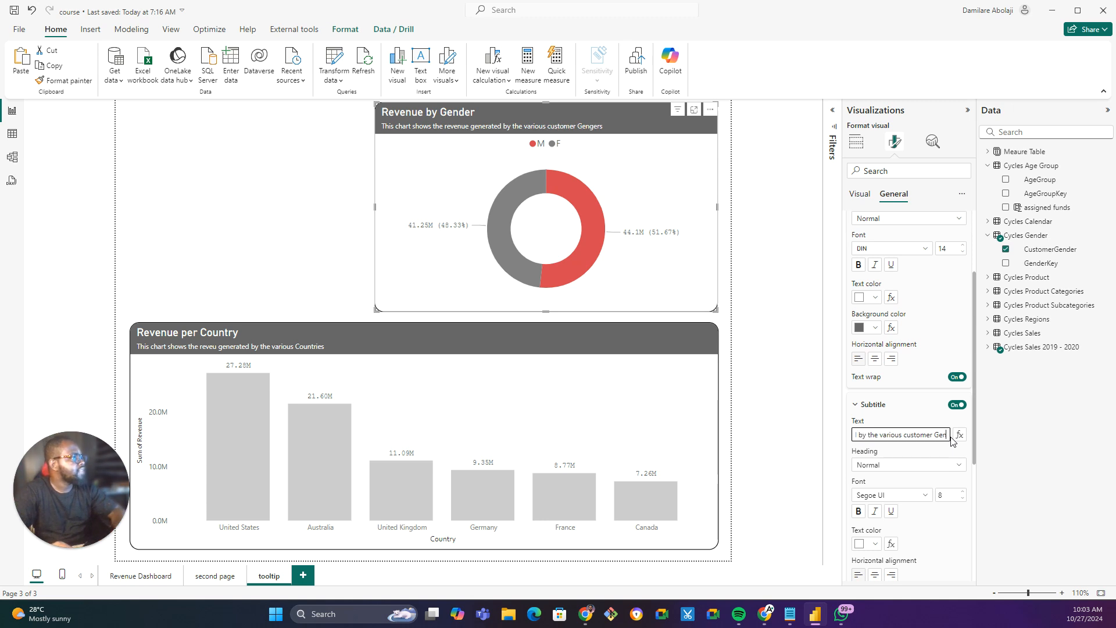
type("der")
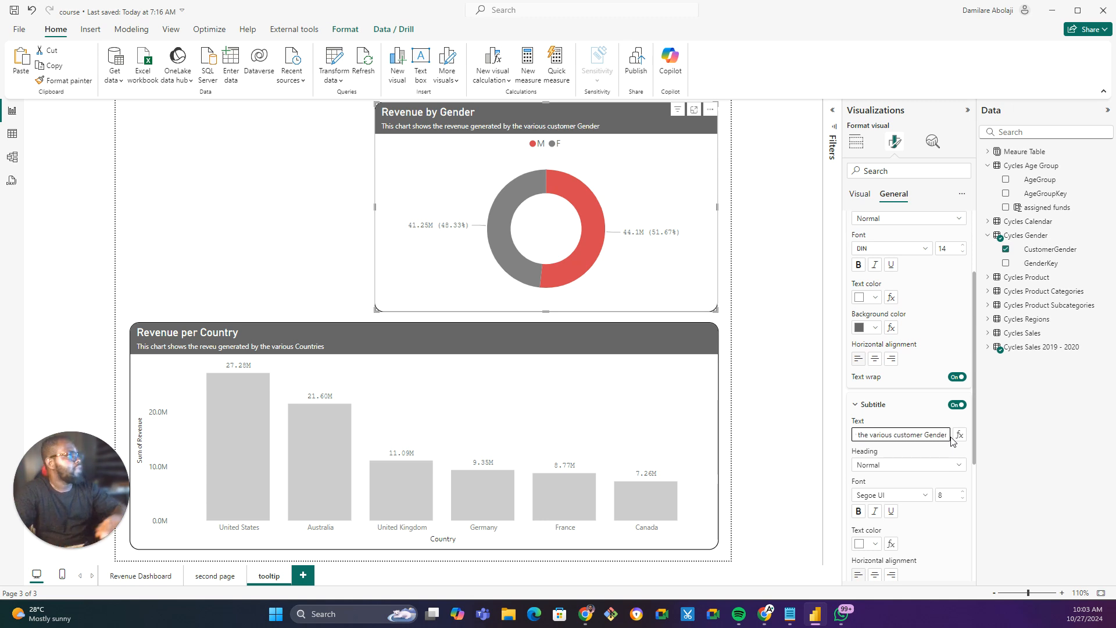
key("Return")
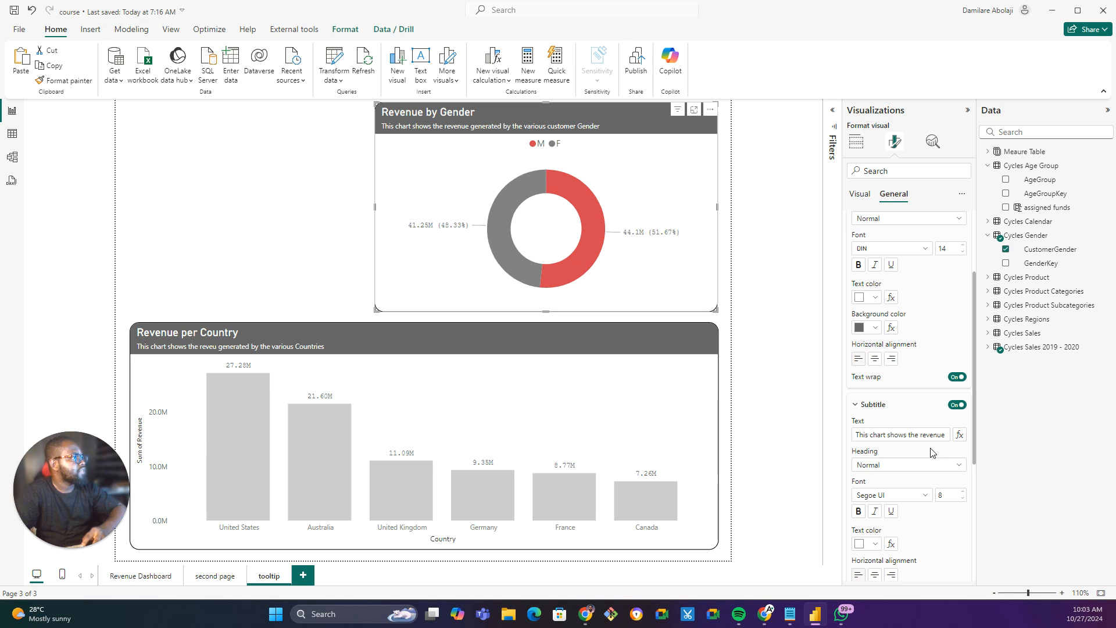
Correct the Revenue per Country chart's subtitle to "This chart shows the revenue generated by the various Countries".
left_click(256, 333)
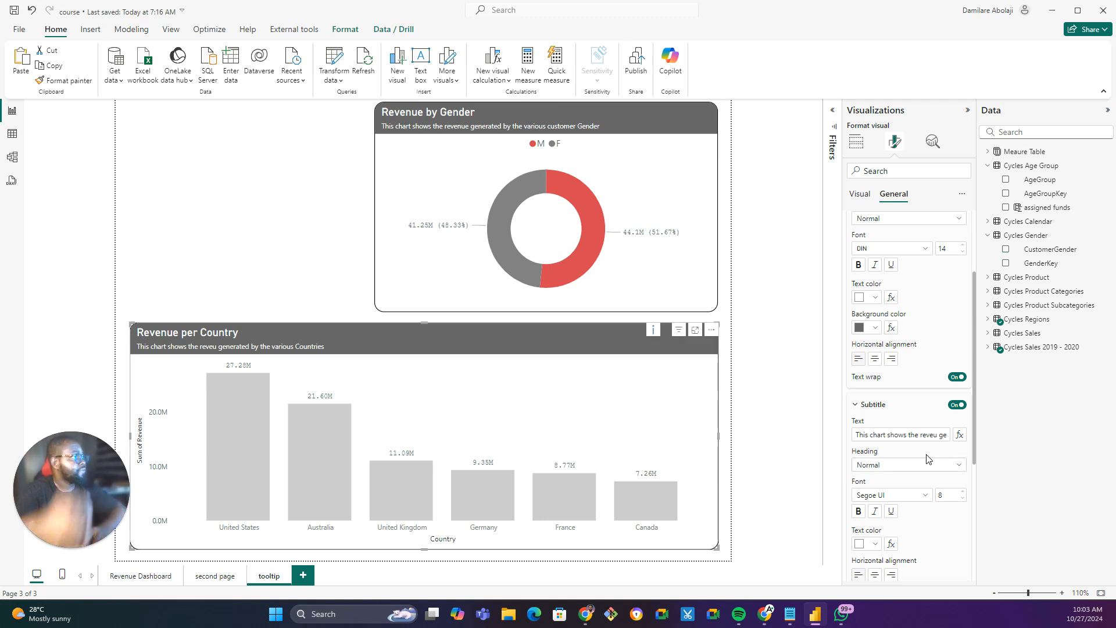
left_click(937, 435)
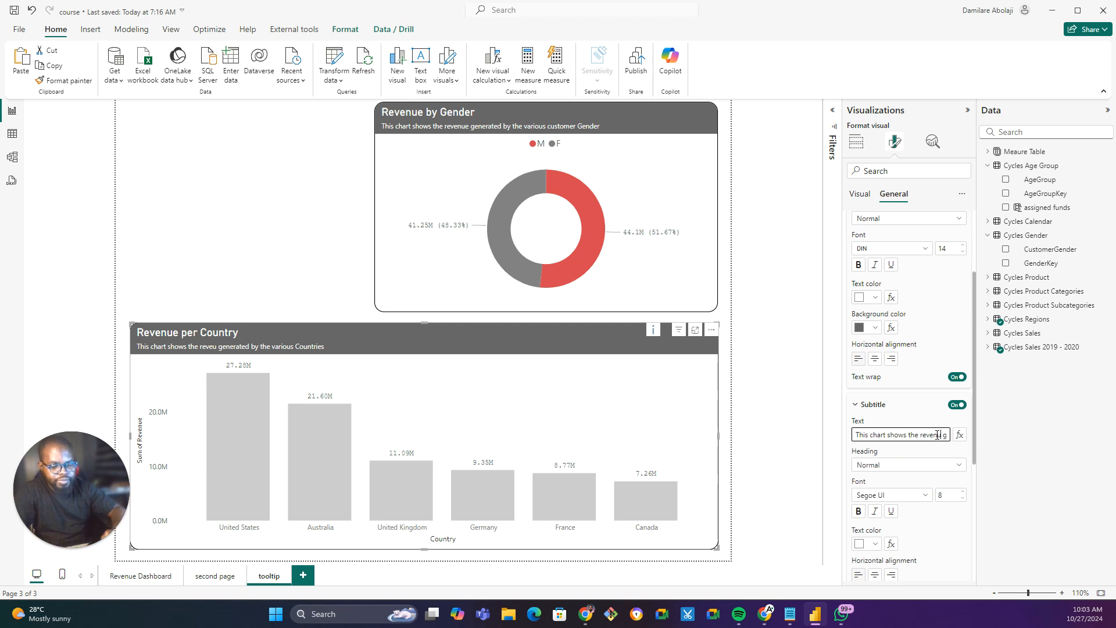
left_click(918, 416)
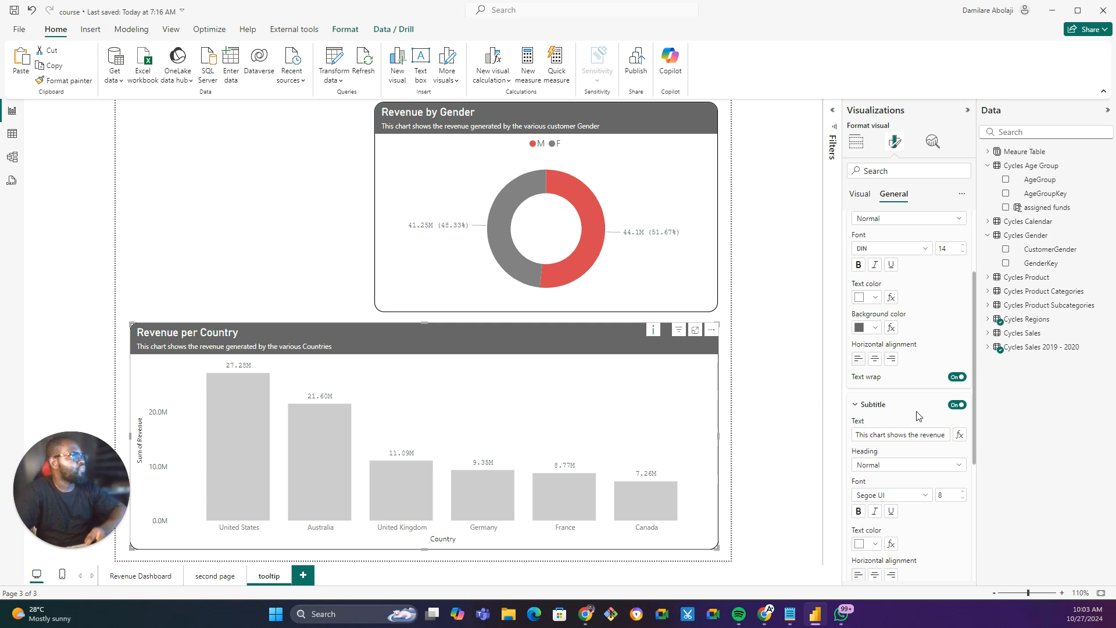
Adjust the Revenue by Gender donut chart's width from its left edge, ending slightly wider with its right edge fixed.
left_click_drag(376, 216, 450, 216)
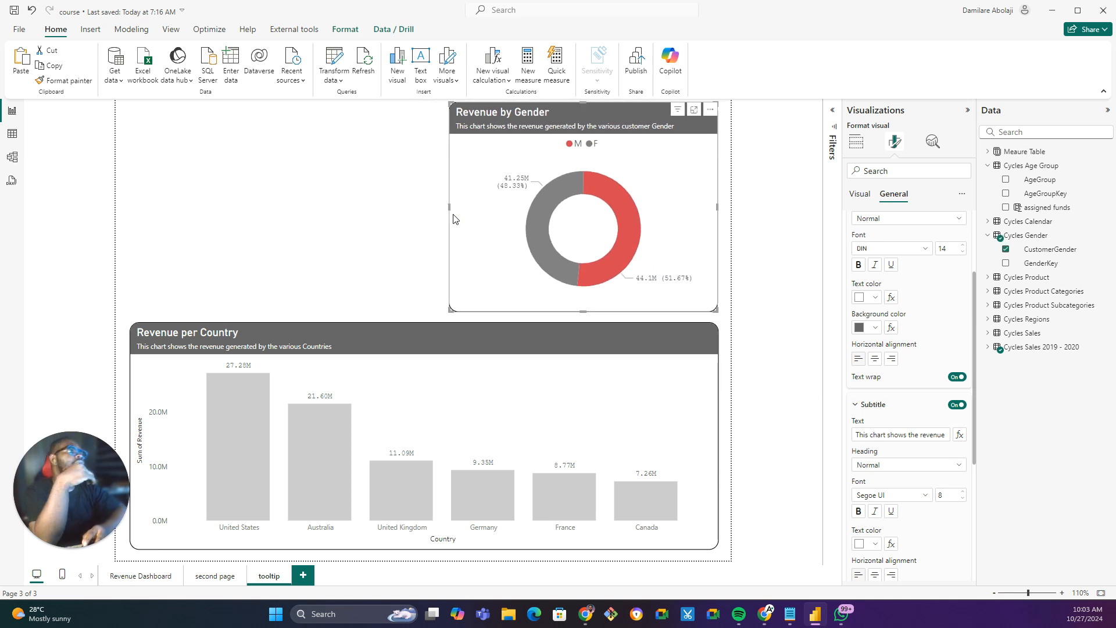
left_click(857, 141)
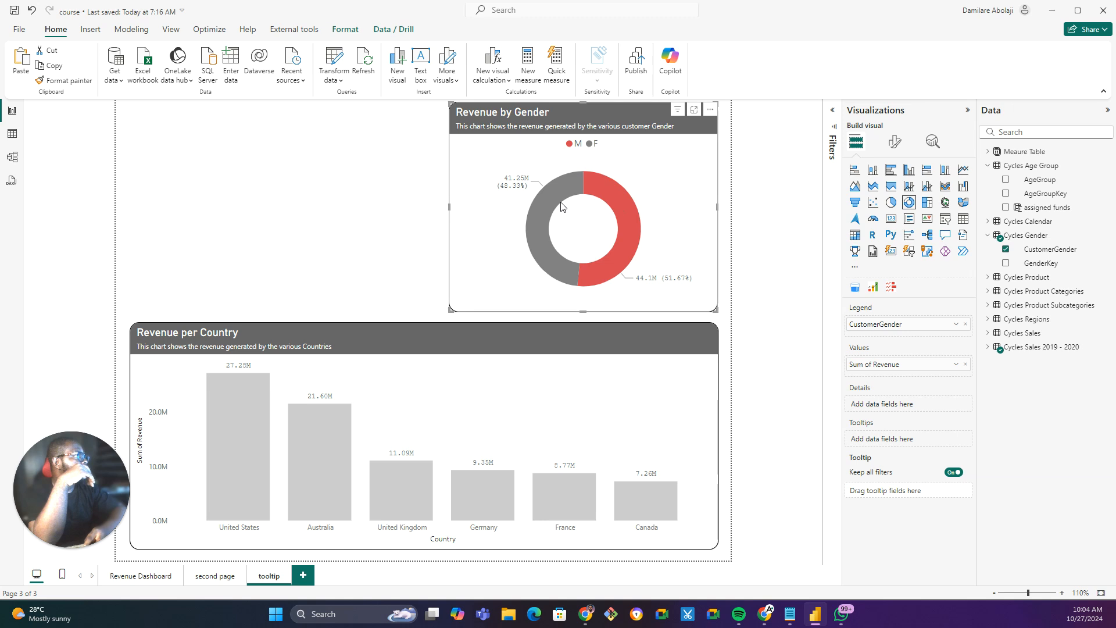
left_click_drag(450, 205, 351, 187)
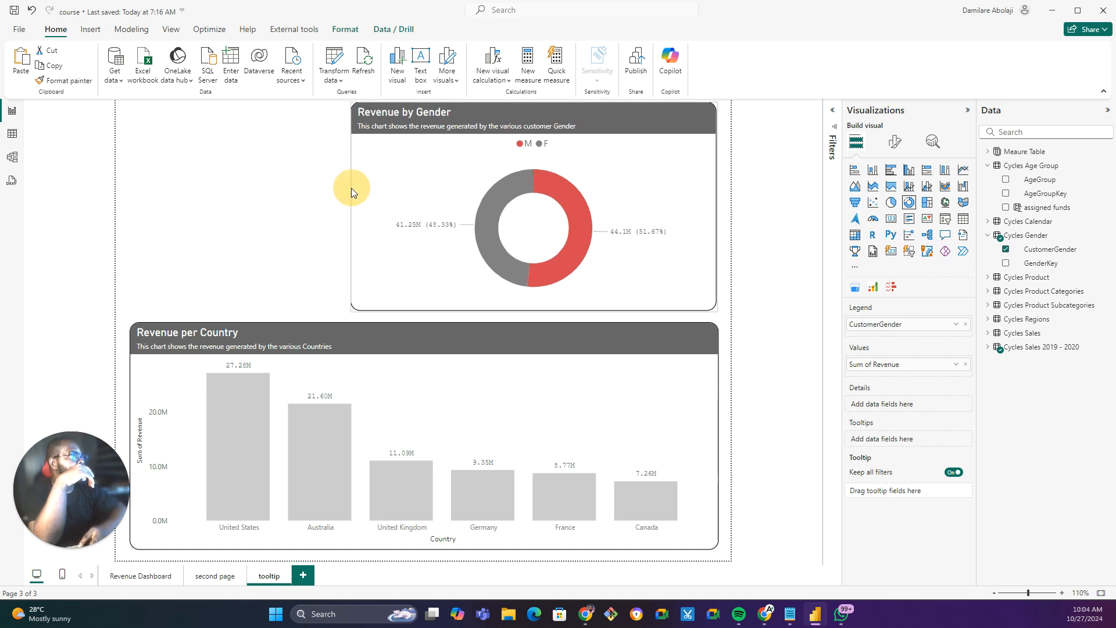
Add a small card in the empty area beside the donut chart and fill it with Revenue from Cycles Sales 2019 - 2020.
left_click(337, 201)
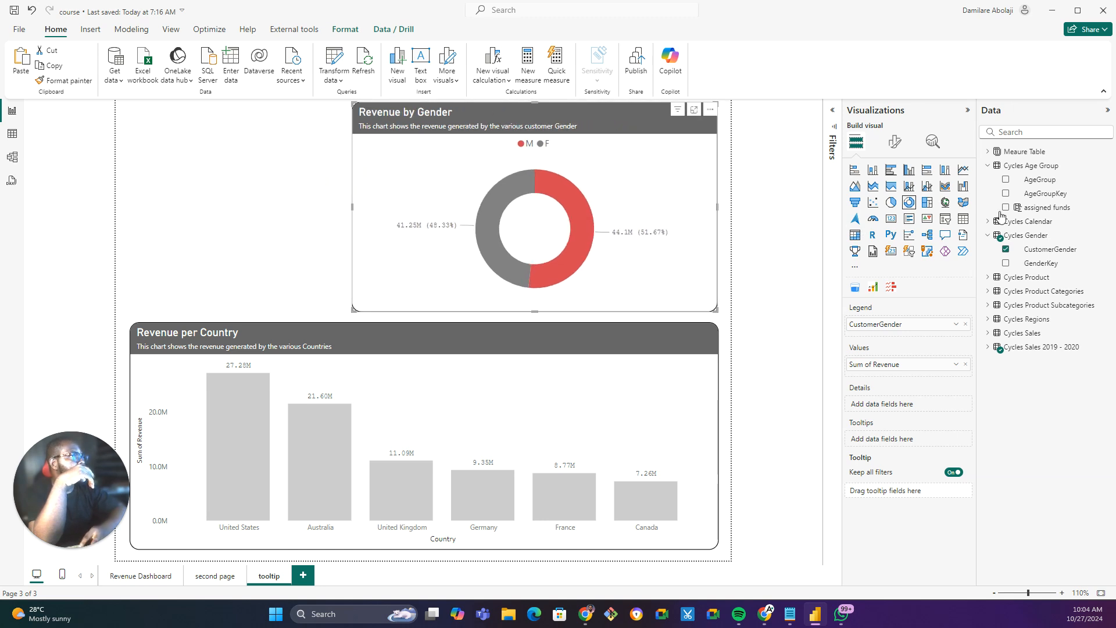
left_click(891, 218)
left_click_drag(347, 307, 316, 176)
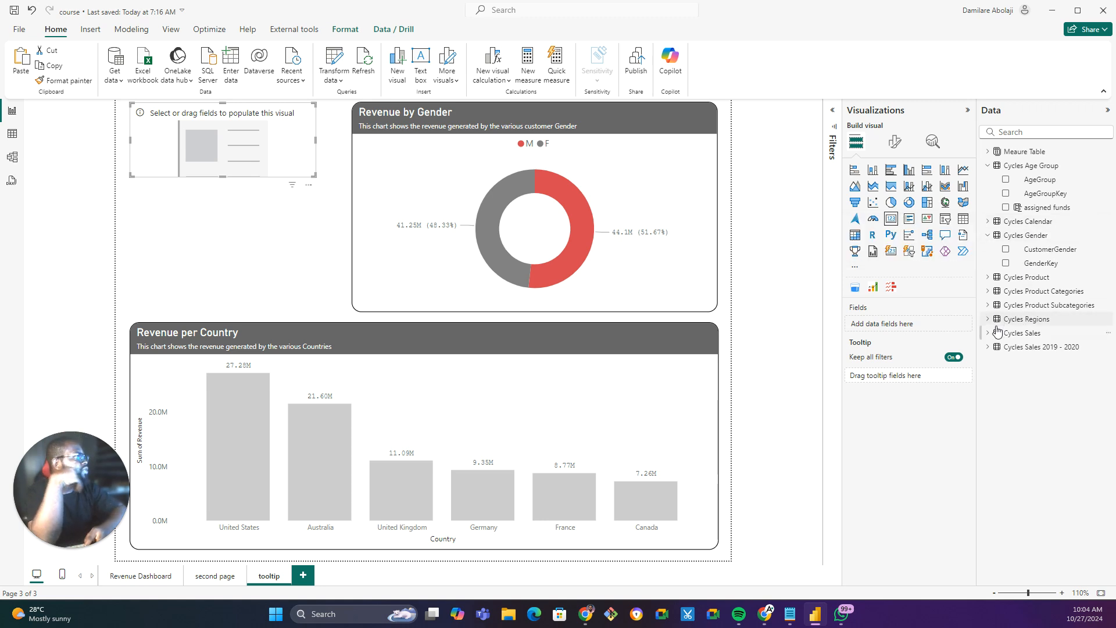
left_click(992, 352)
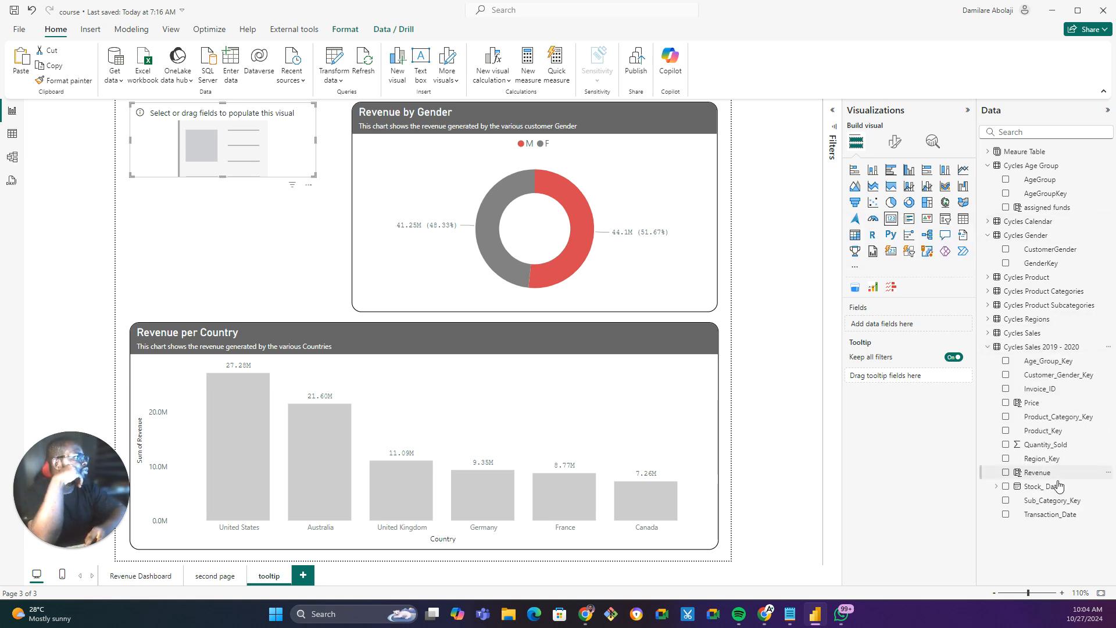
left_click_drag(1040, 473, 907, 324)
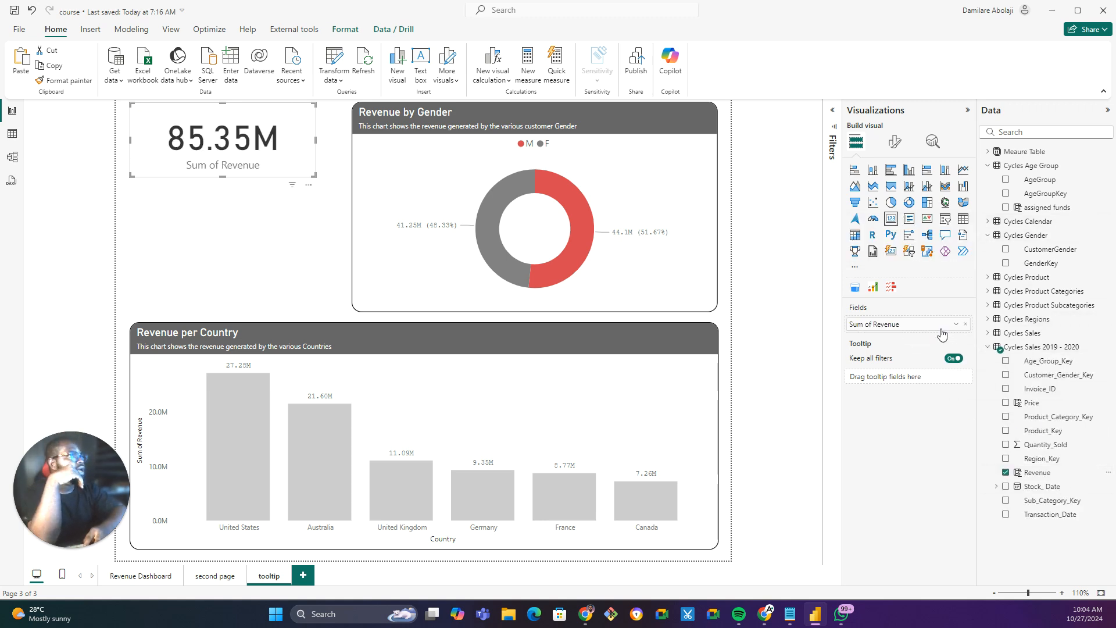
Rename the revenue card's field as "Total Revenue".
double_click(862, 324)
key("ctrl+a")
type("T")
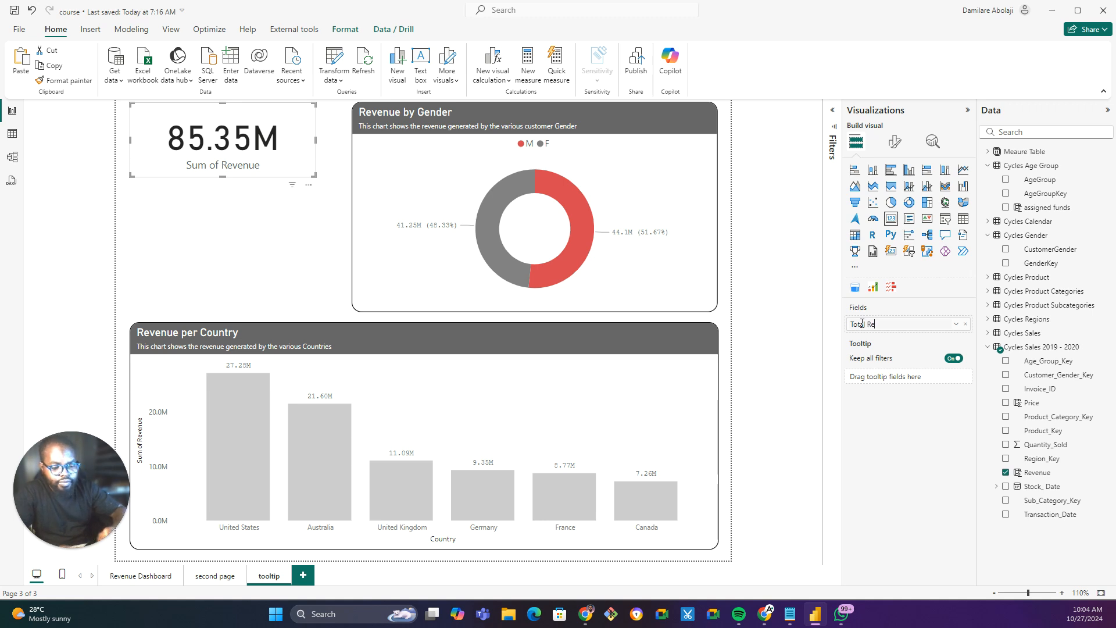
type("otal Revenue")
left_click(207, 112)
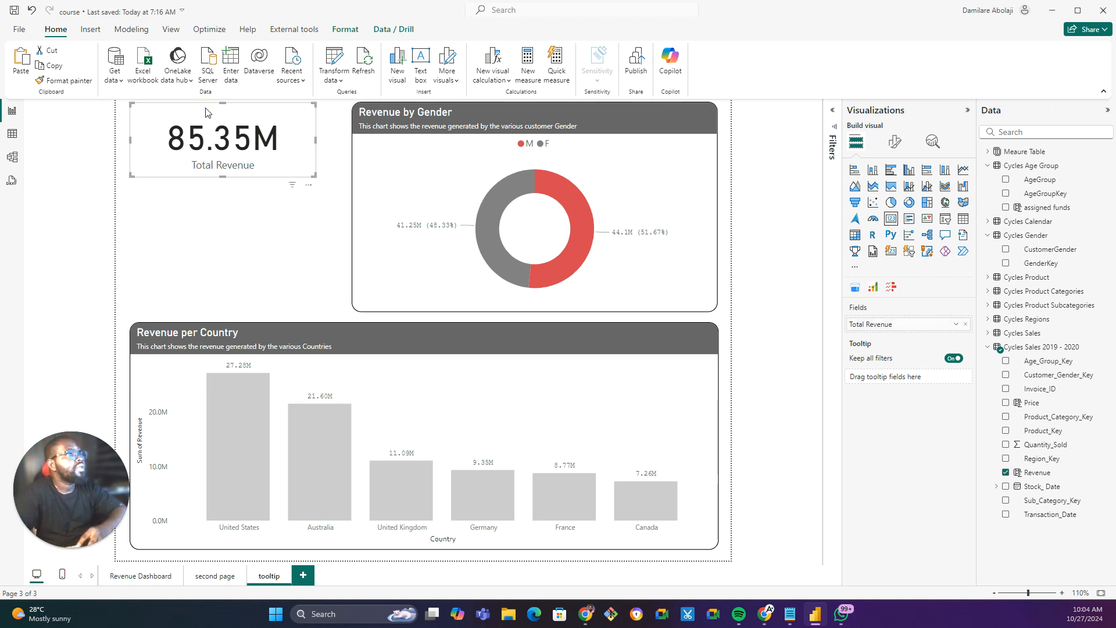
Format the Revenue column of Cycles Sales 2019 - 2020 as dollar currency.
left_click(356, 31)
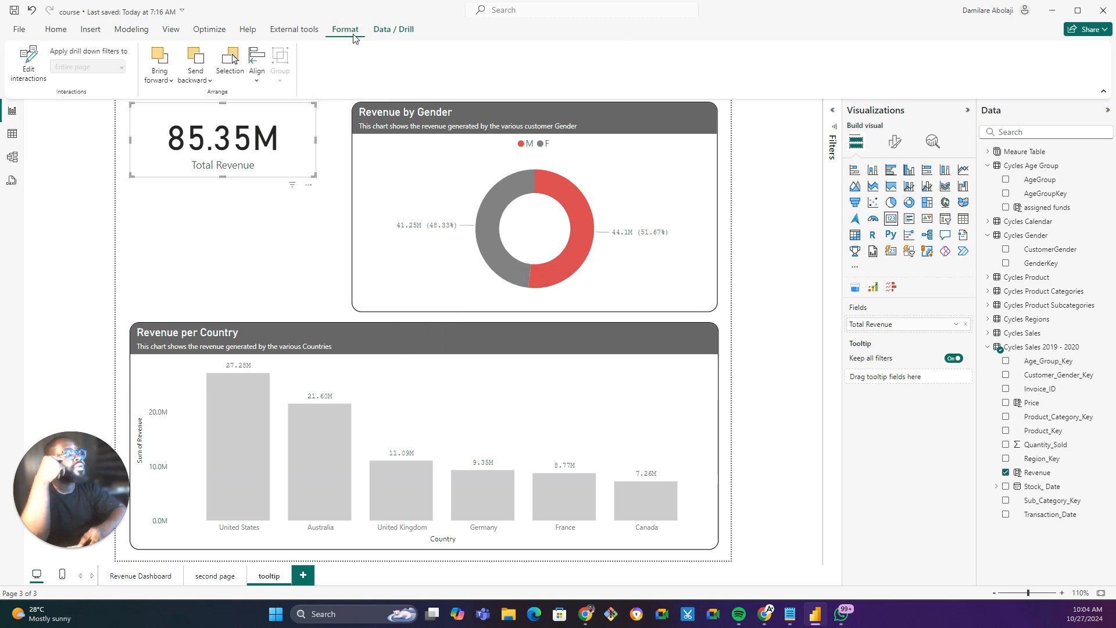
left_click(58, 30)
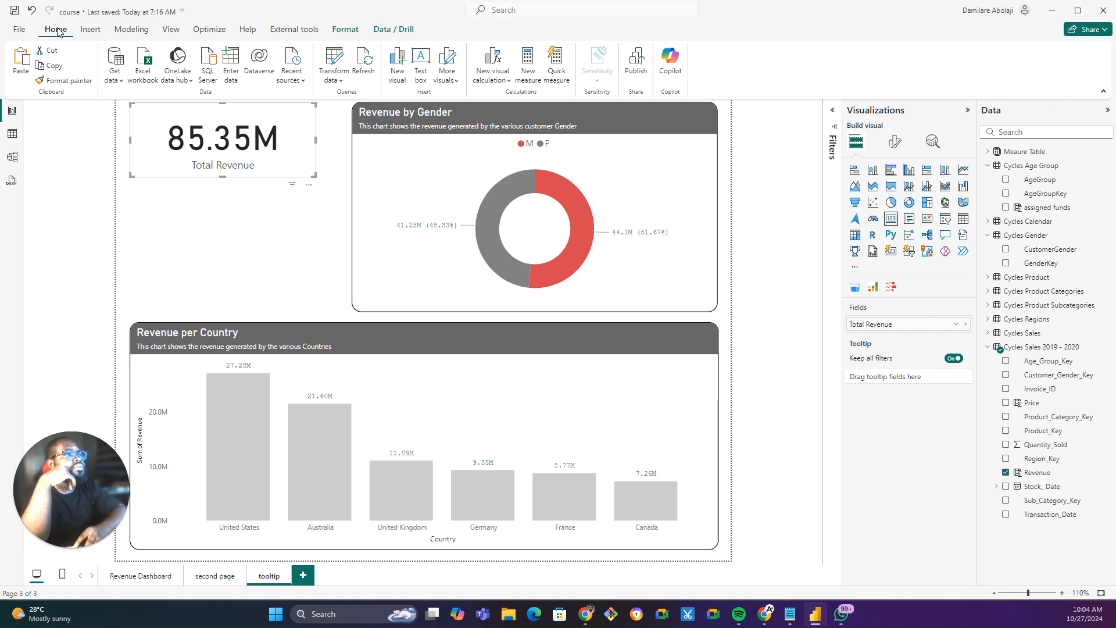
left_click(1038, 472)
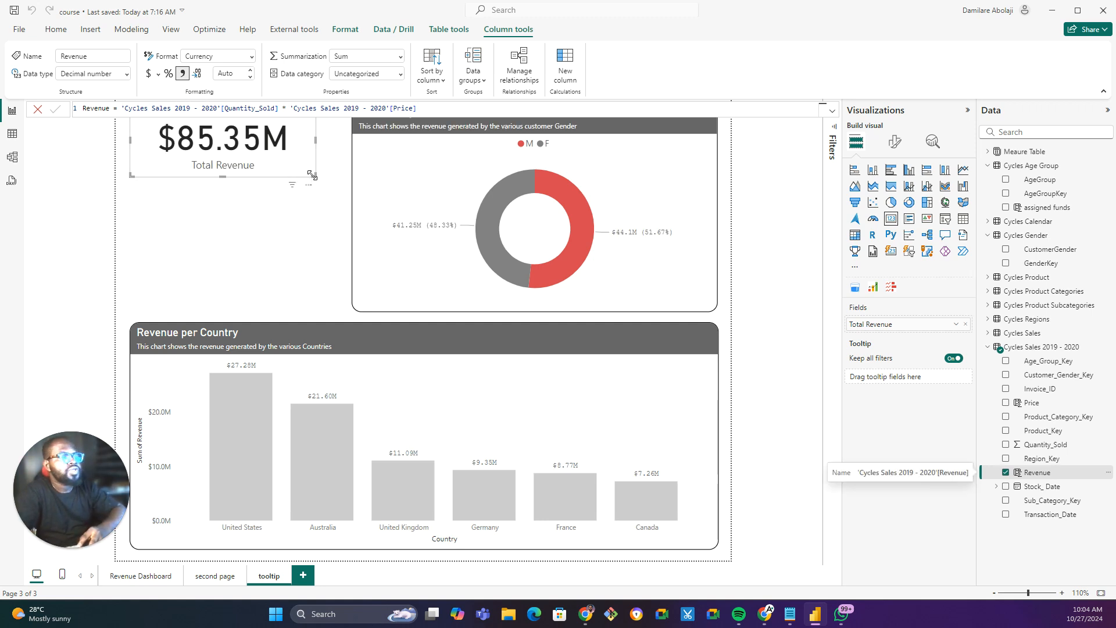
Set the Total Revenue card's callout value font size to 35 and color its category label red.
left_click(896, 142)
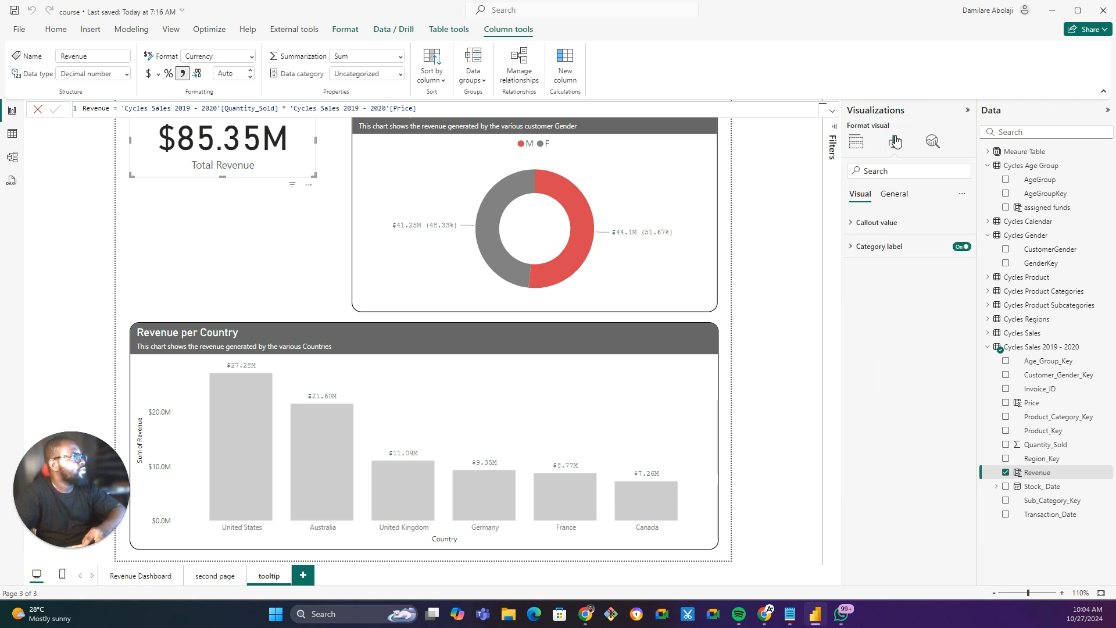
left_click(854, 223)
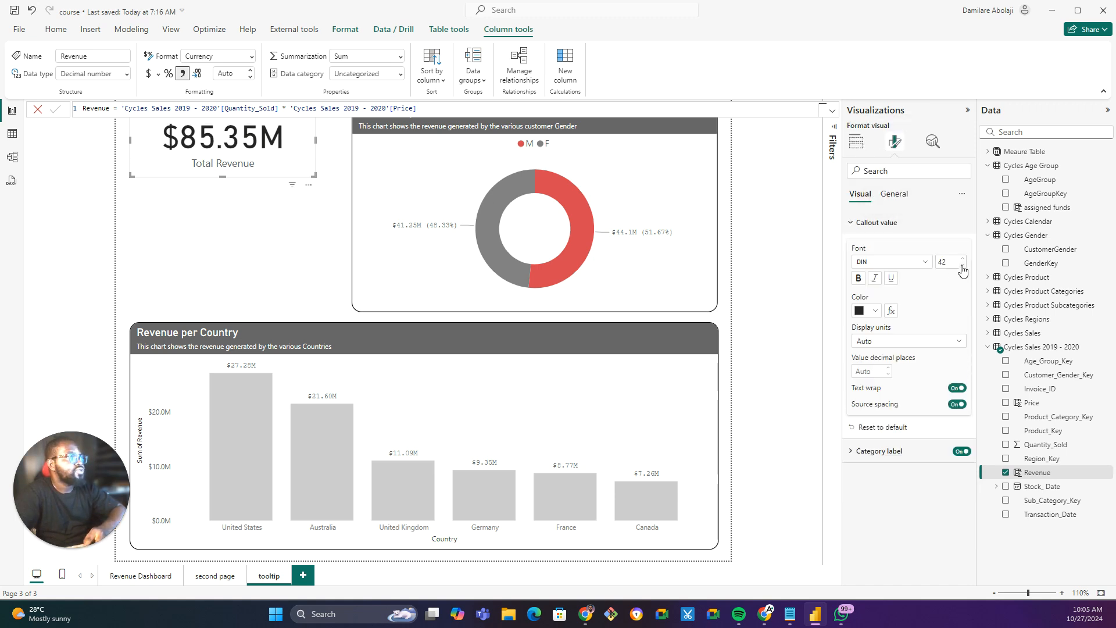
type("35")
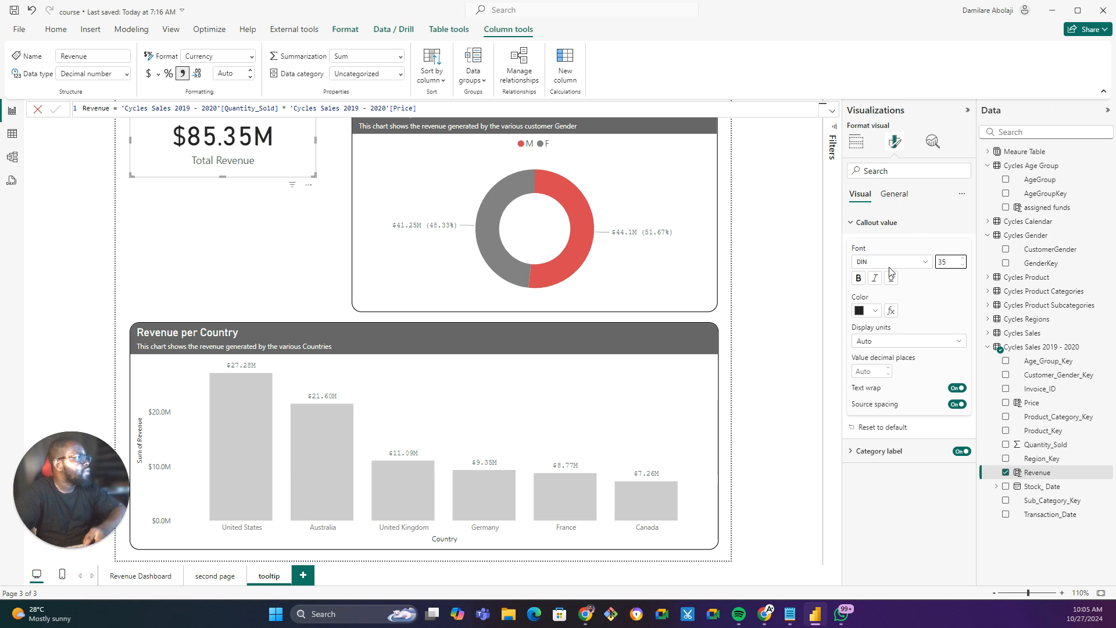
left_click(875, 452)
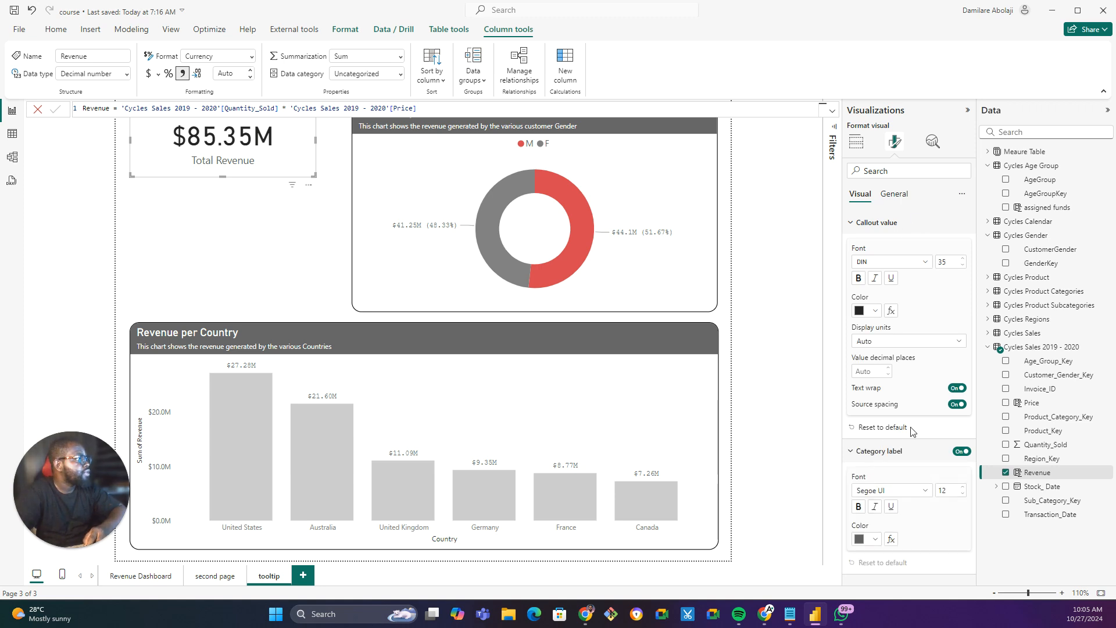
left_click(875, 539)
left_click(884, 490)
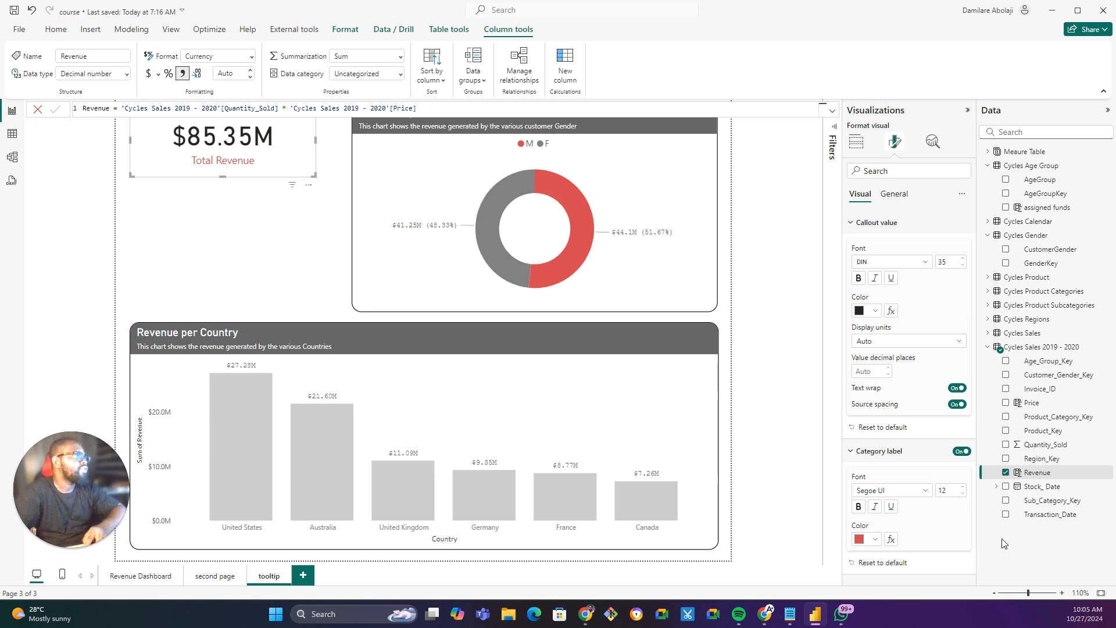
left_click(166, 231)
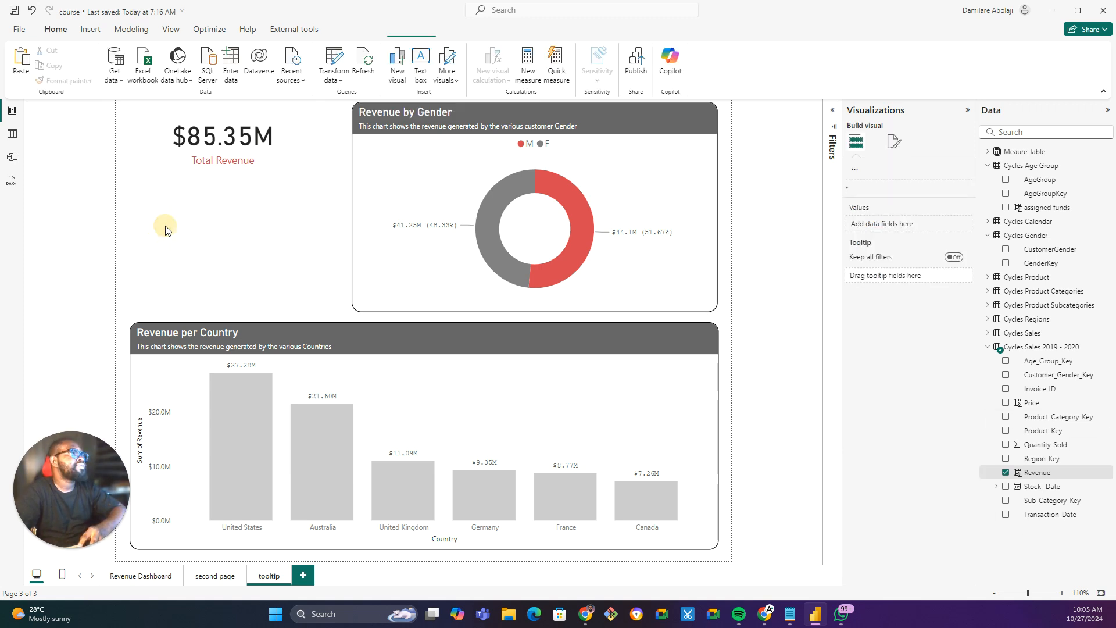
Shorten the Total Revenue card slightly and place an identical copy directly beneath it.
left_click(230, 139)
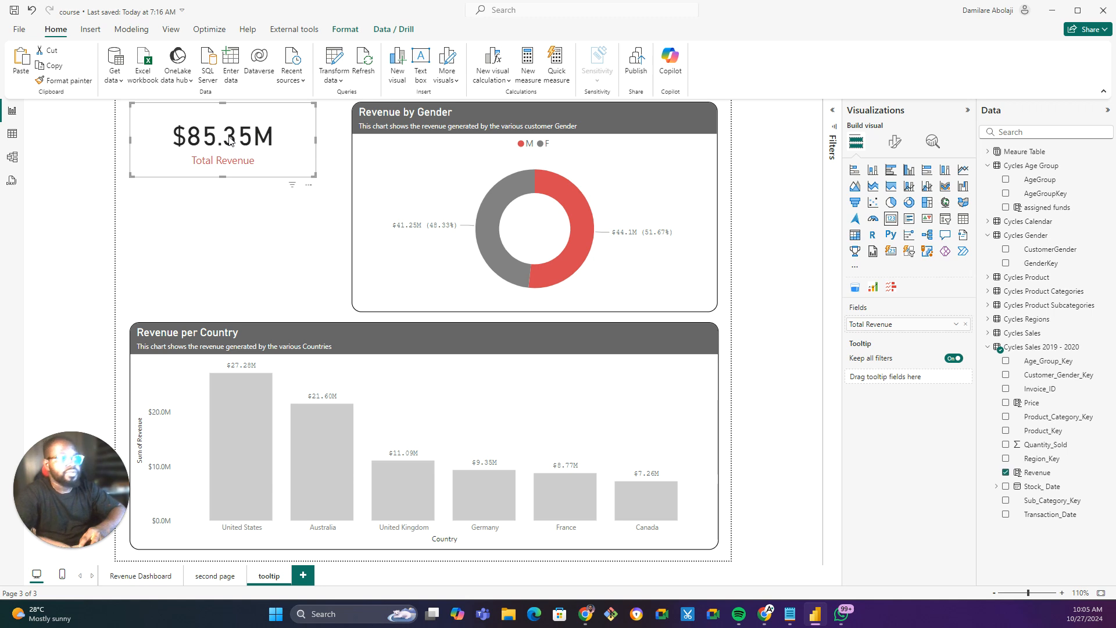
key("ctrl+v")
left_click_drag(229, 137, 226, 167)
left_click(274, 150)
left_click_drag(221, 235, 218, 222)
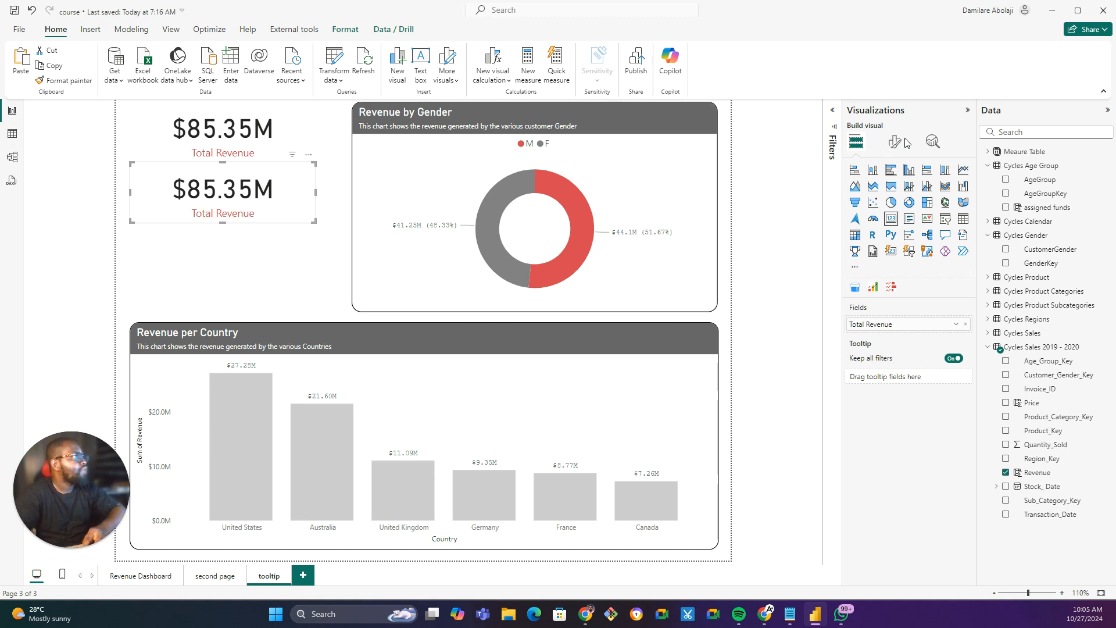
Switch the second card's revenue aggregation to Average.
left_click(957, 328)
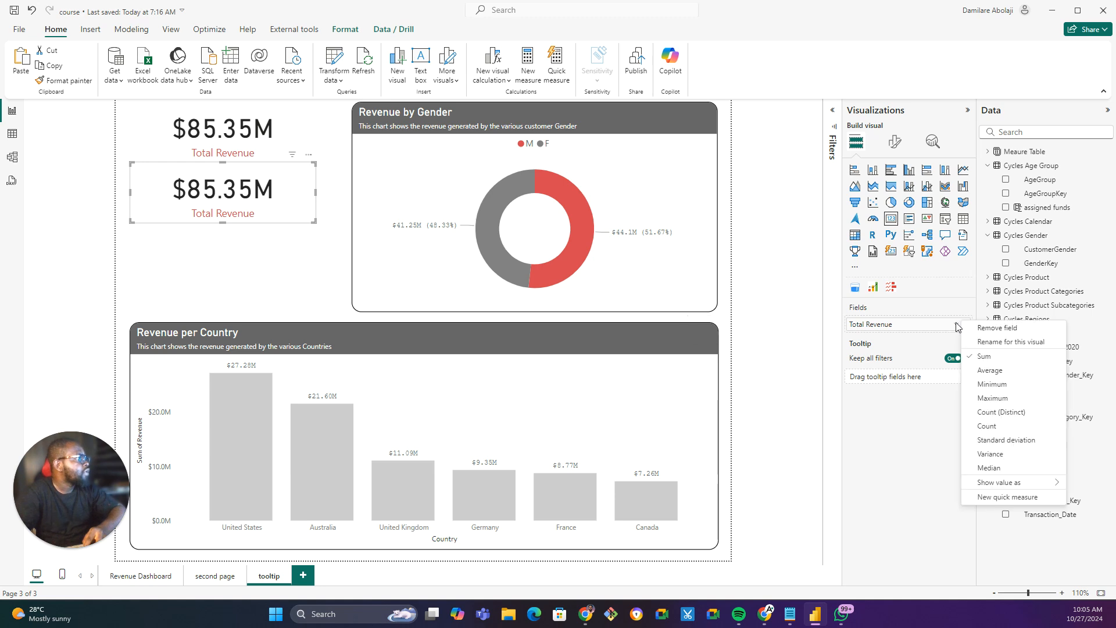
left_click(1010, 377)
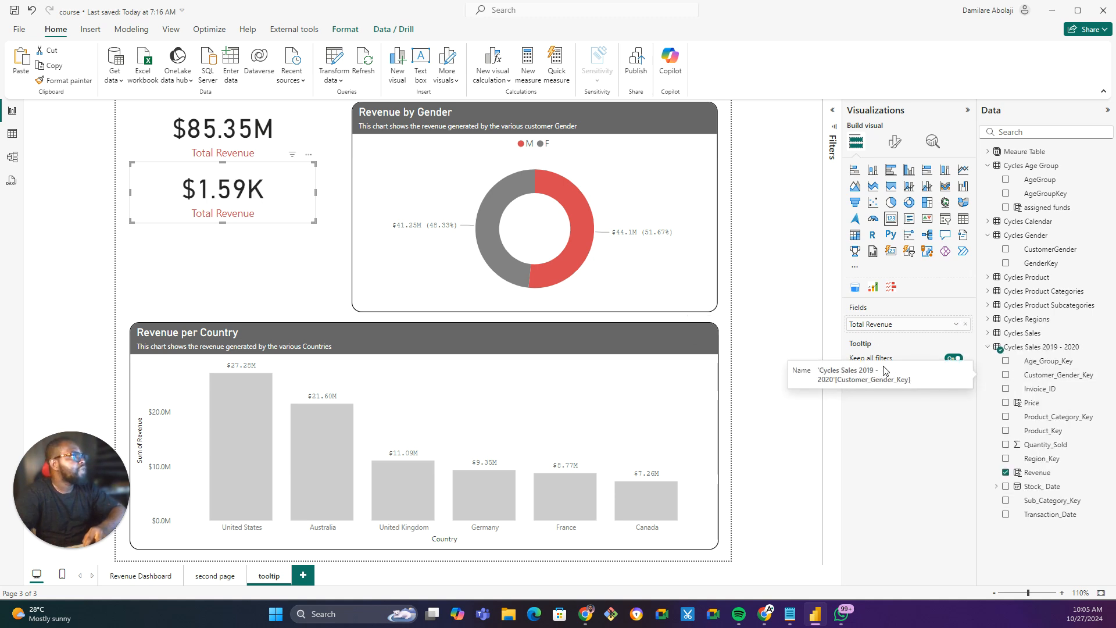
Try to rename the second card's field as "Average Revenue".
double_click(867, 325)
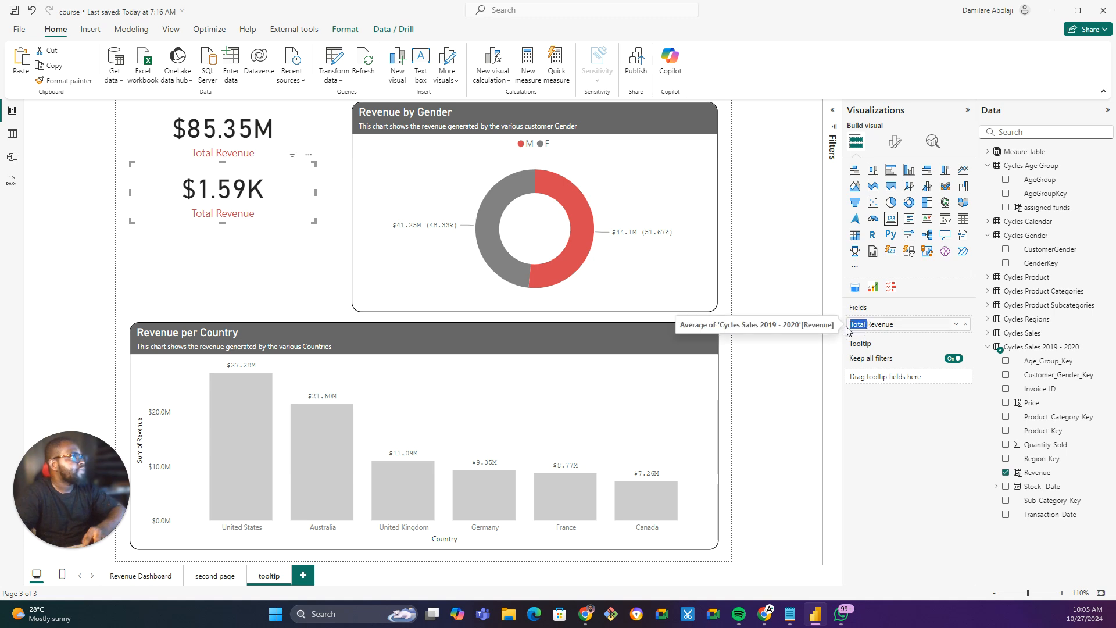
key("BackSpace")
key("BackSpace")
key("BackSpace")
key("BackSpace")
key("BackSpace")
key("BackSpace")
type("Average")
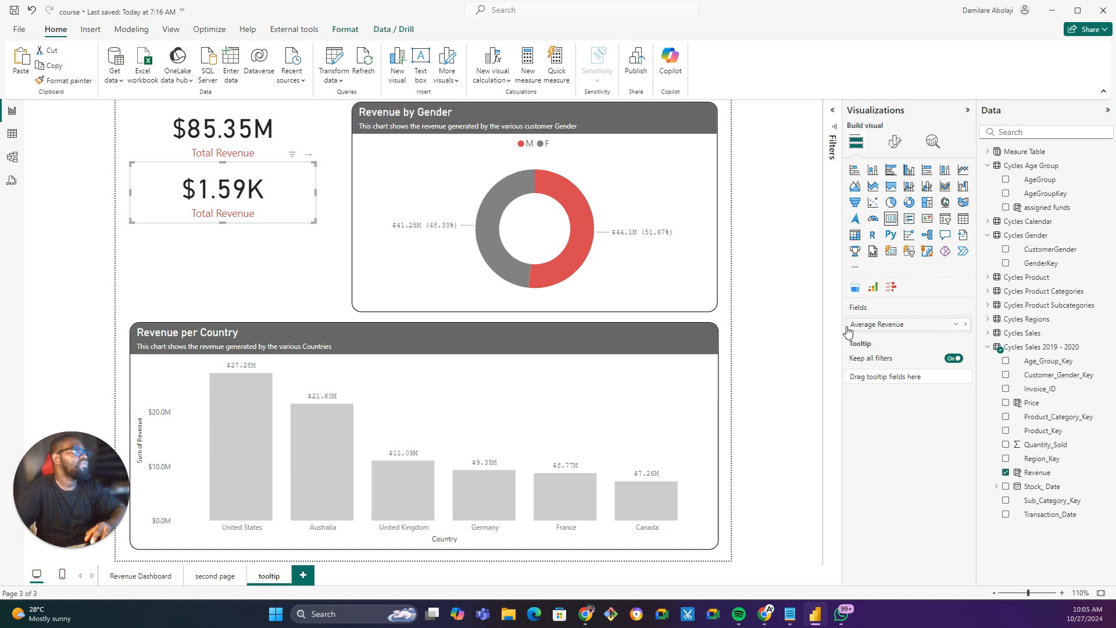
left_click(197, 247)
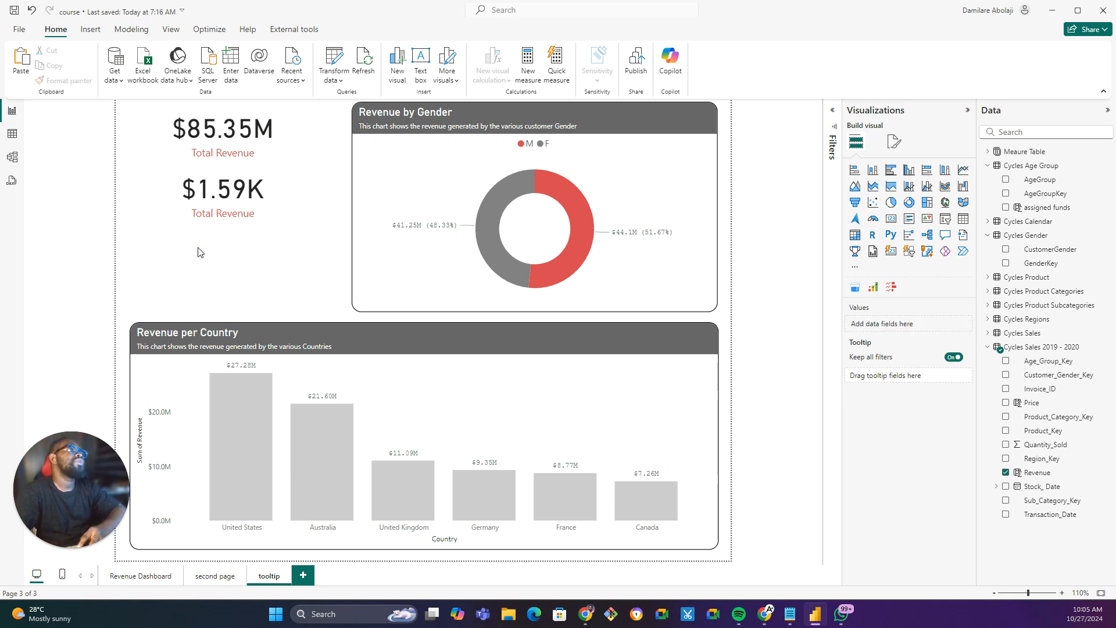
Place a copy of the average revenue card beneath it and shift all three cards down slightly.
left_click(269, 174)
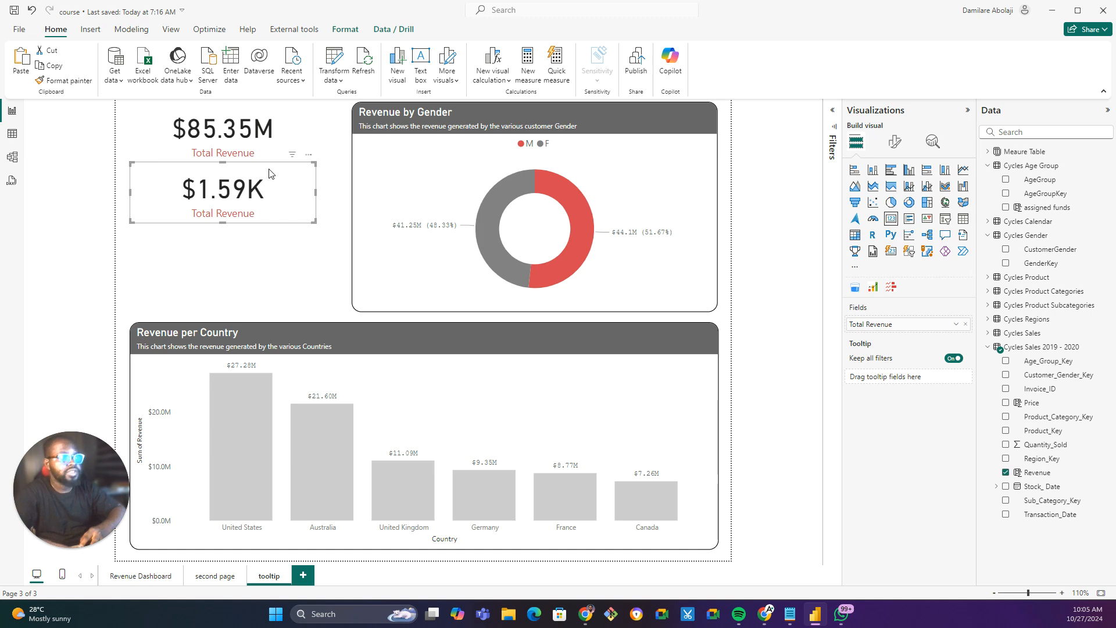
left_click_drag(269, 173, 264, 232)
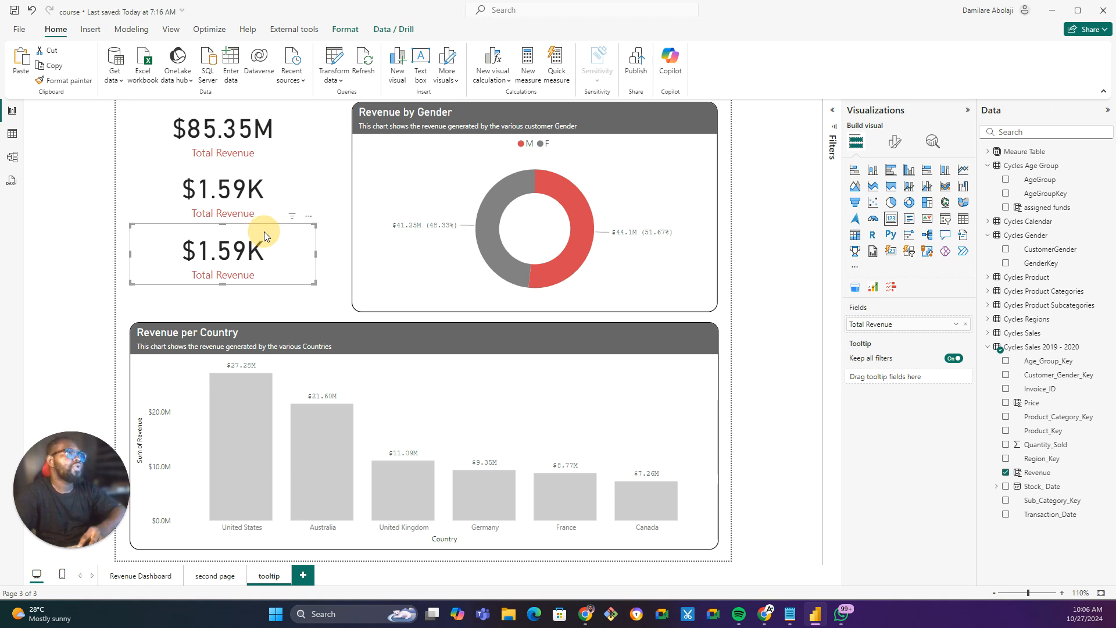
left_click(259, 115, "ctrl")
left_click(286, 188, "ctrl")
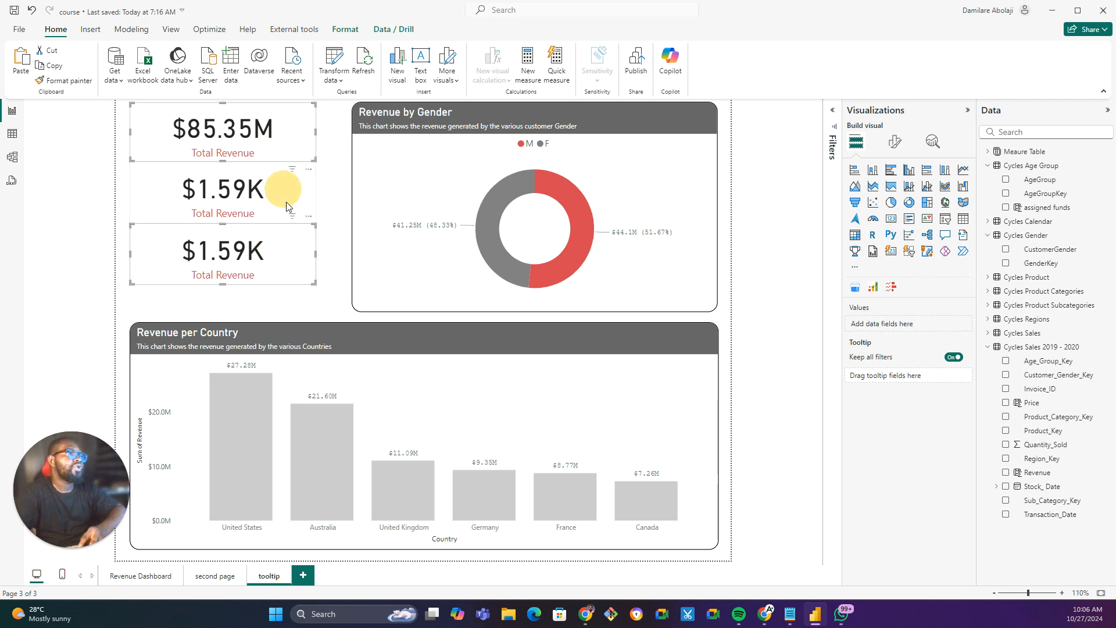
left_click_drag(291, 237, 292, 245)
left_click(341, 234)
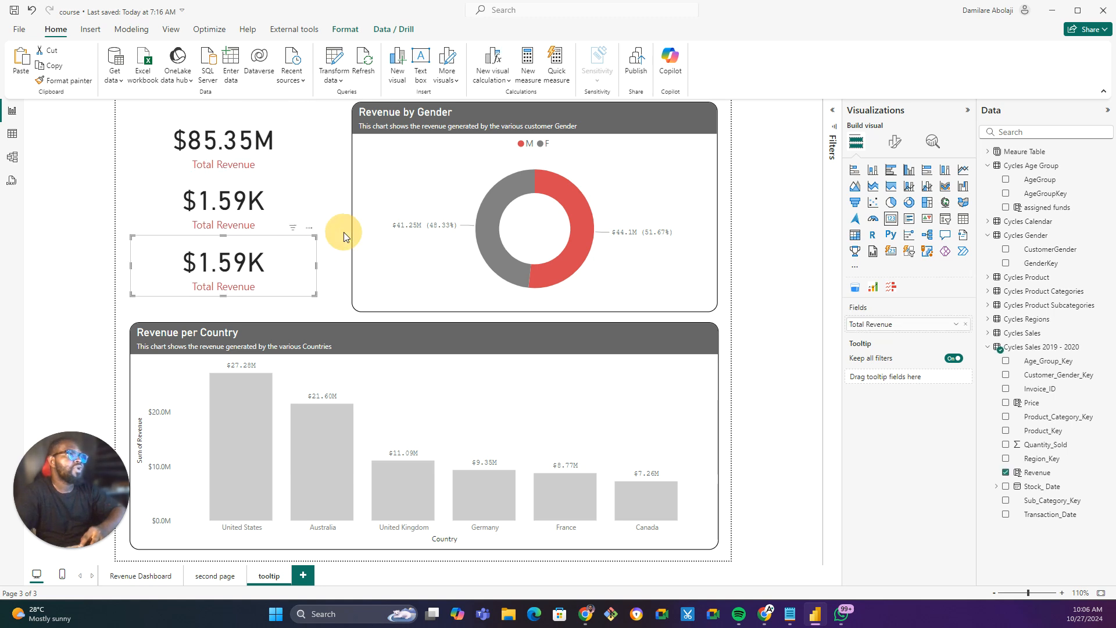
Replace the third card's revenue field with Quantity_Sold and rename it "Quantity Sold".
left_click(284, 250)
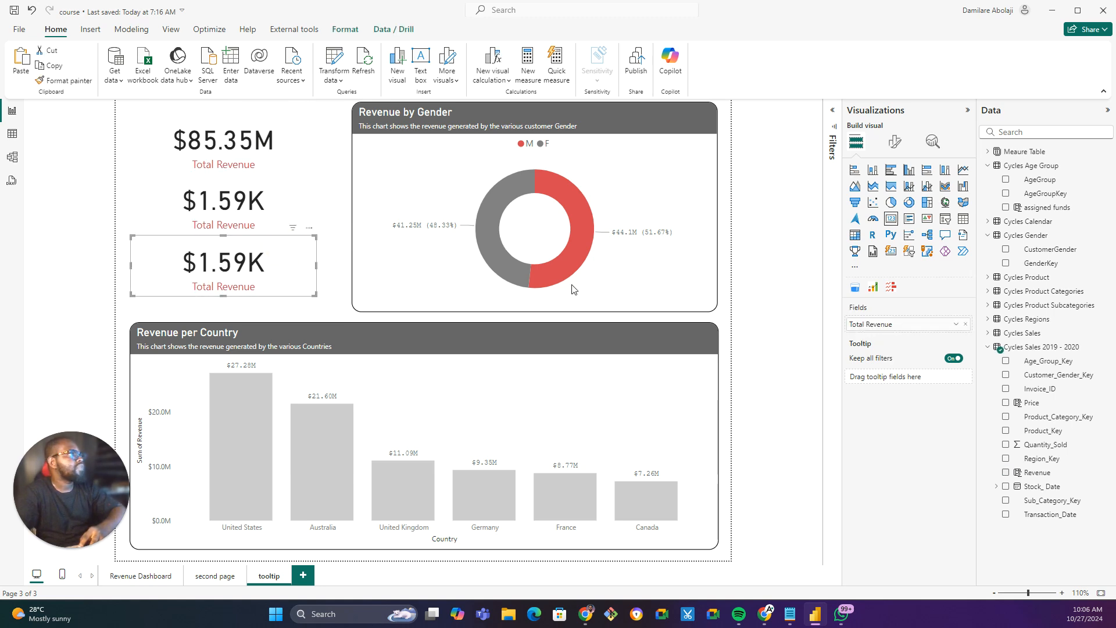
left_click(969, 325)
left_click_drag(1041, 445, 902, 326)
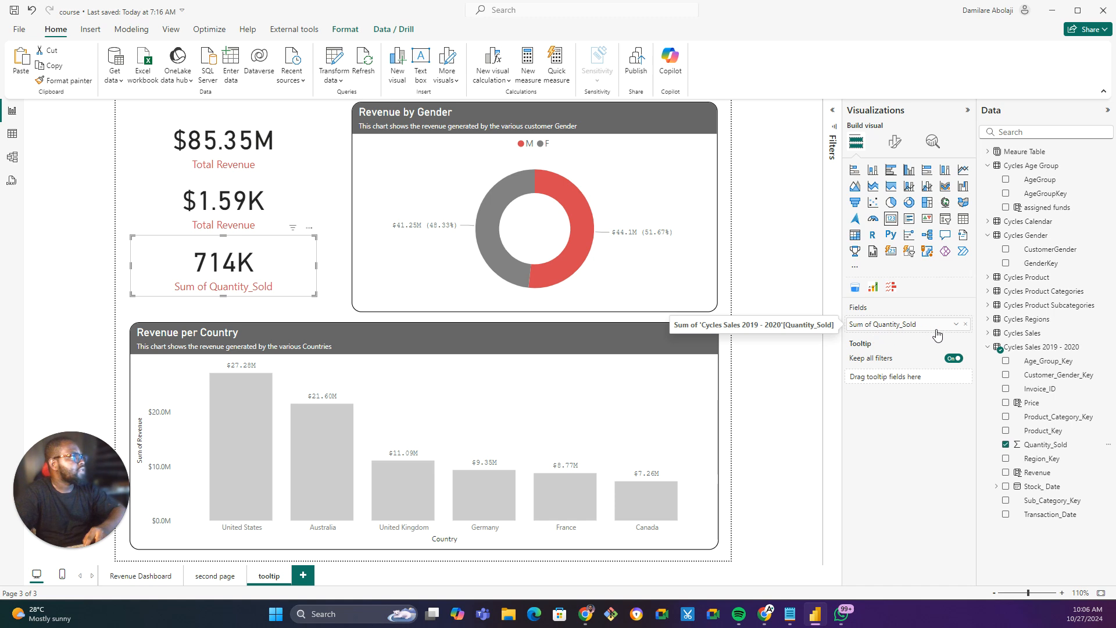
double_click(909, 326)
type("Quantity")
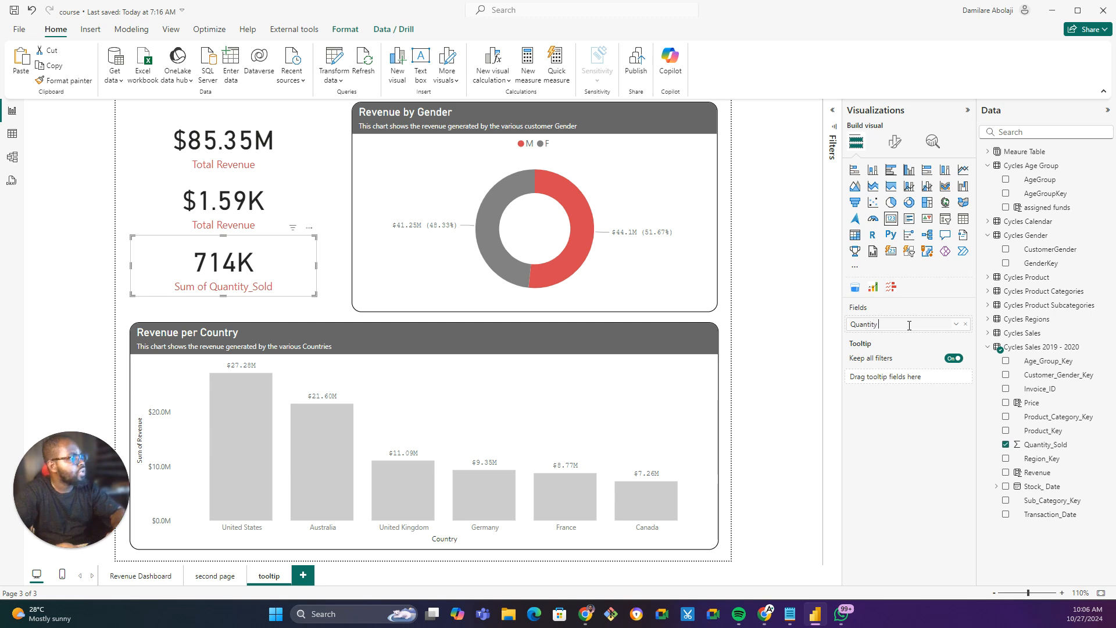
type("Sold")
key("Return")
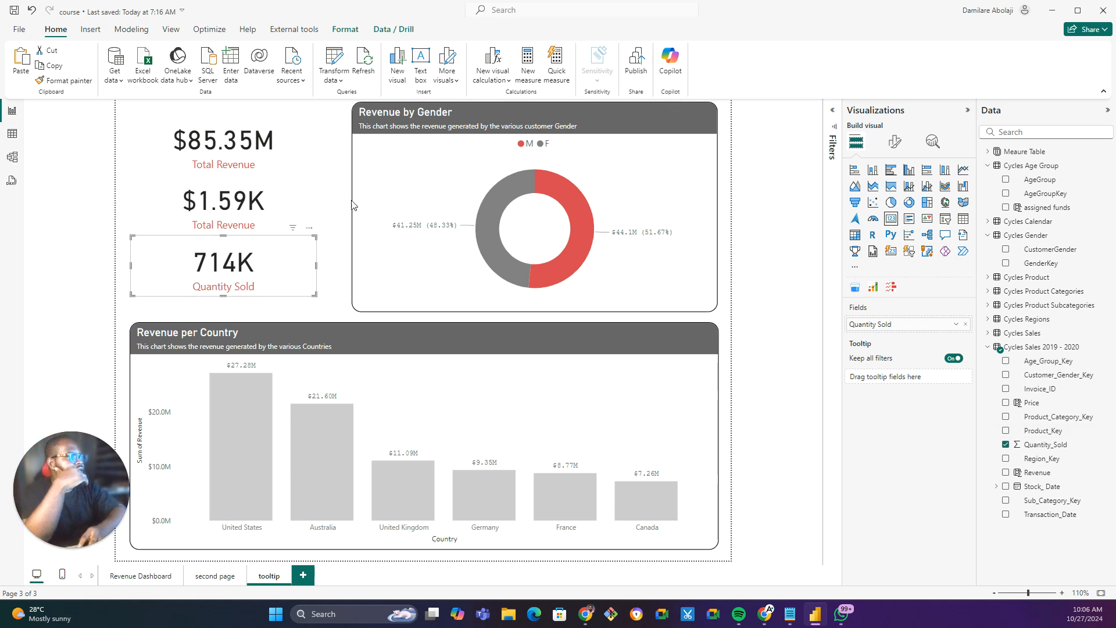
Check in the tooltip page's page information whether it is allowed for use as a tooltip.
left_click(730, 503)
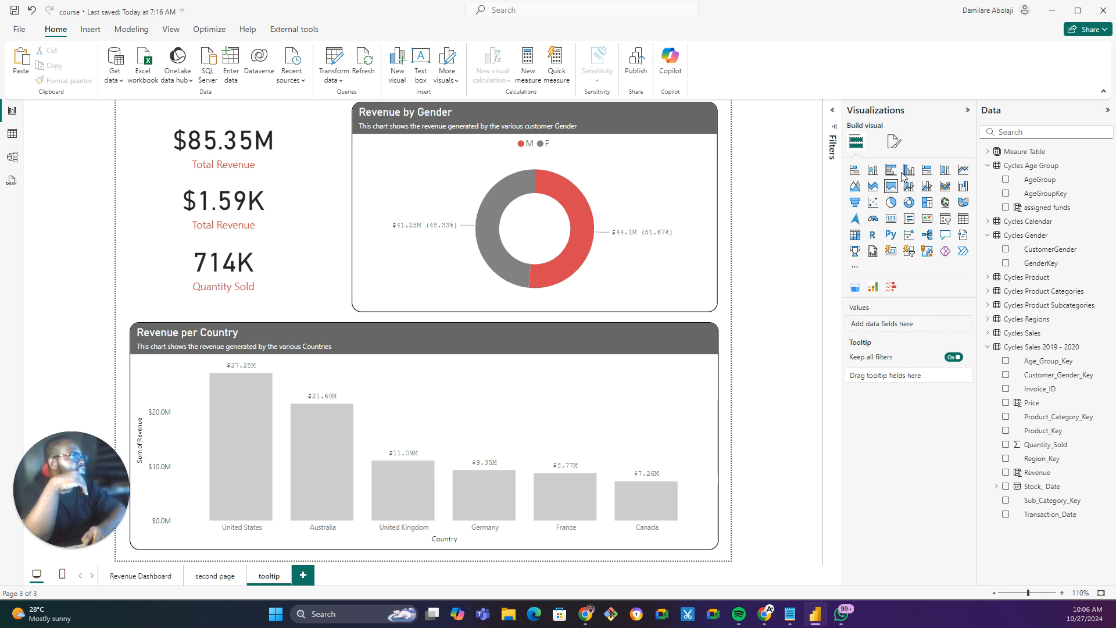
left_click(896, 142)
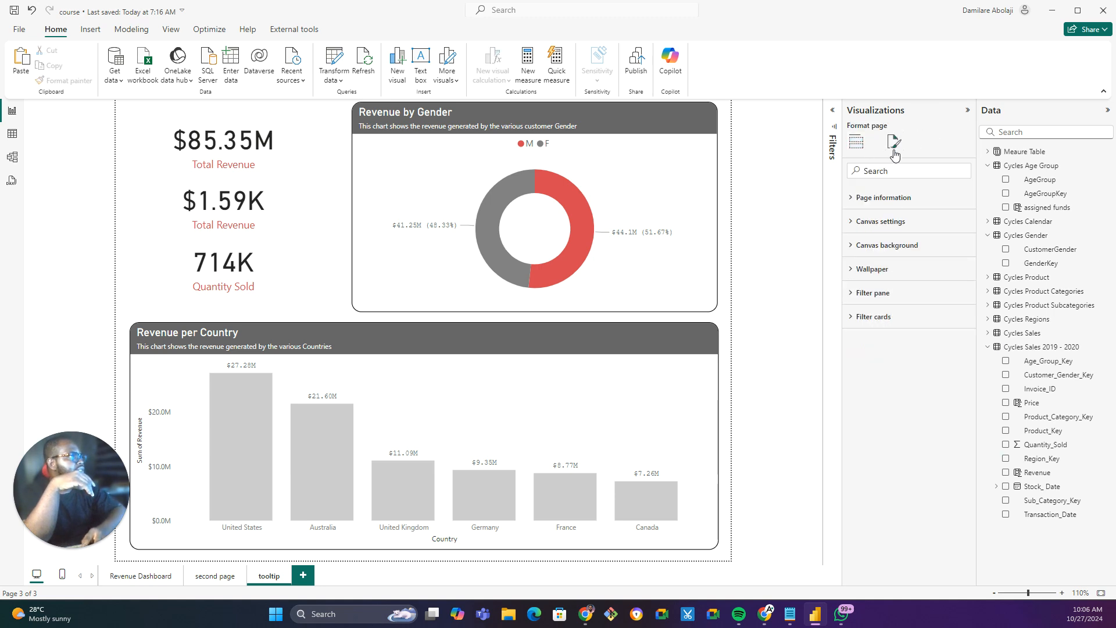
left_click(879, 199)
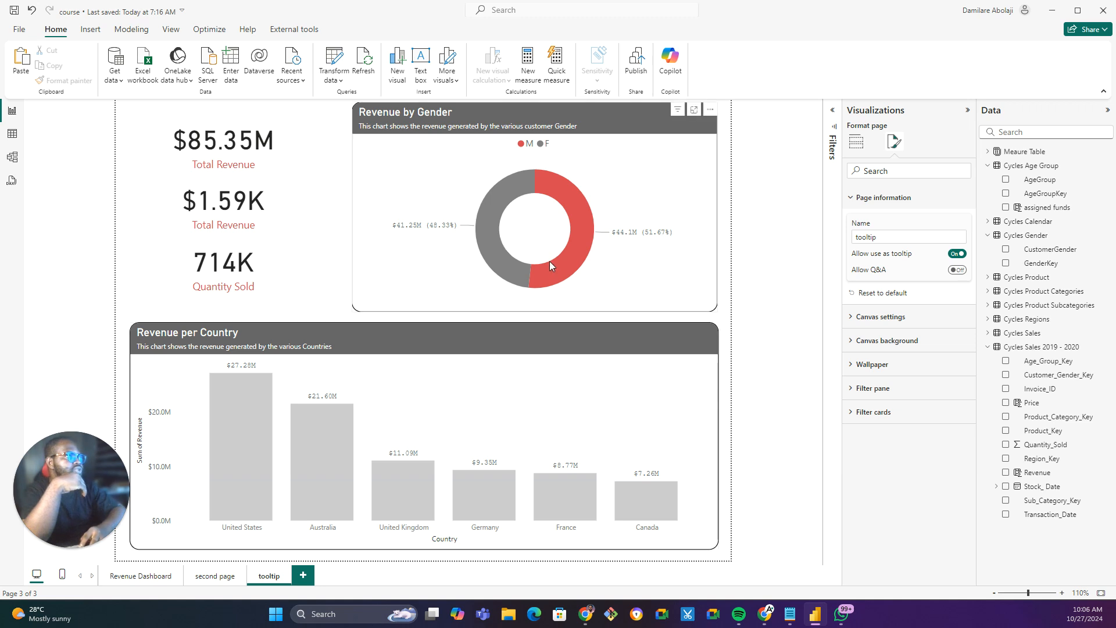
Change the F slice color of the Revenue by Gender donut to White, 20% darker.
left_click(461, 156)
left_click(861, 247)
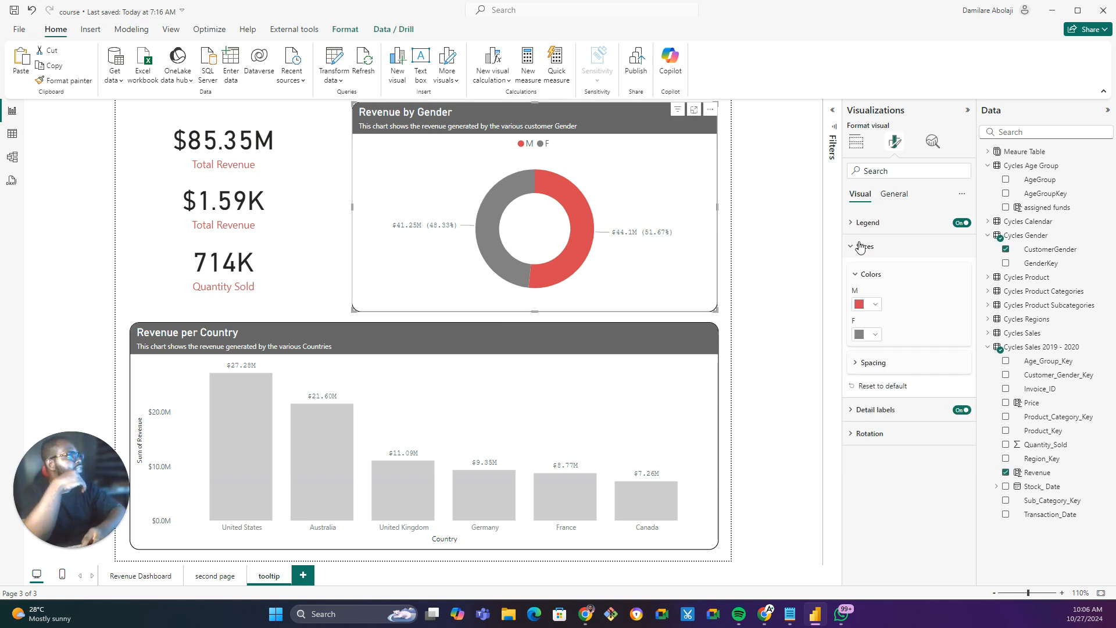
left_click(870, 334)
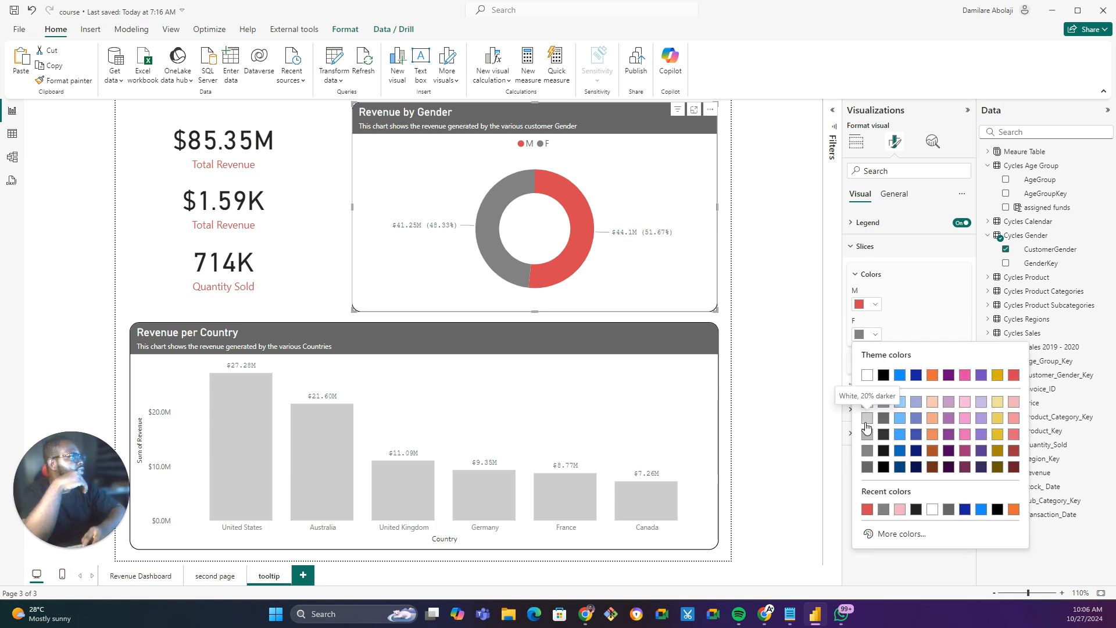
left_click(866, 422)
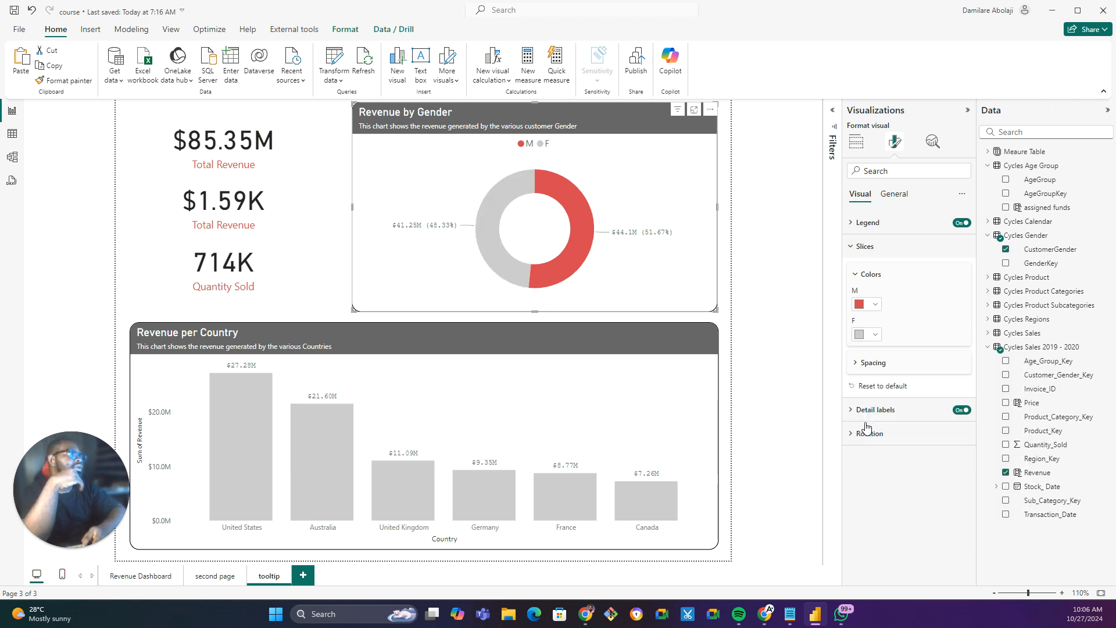
left_click(780, 149)
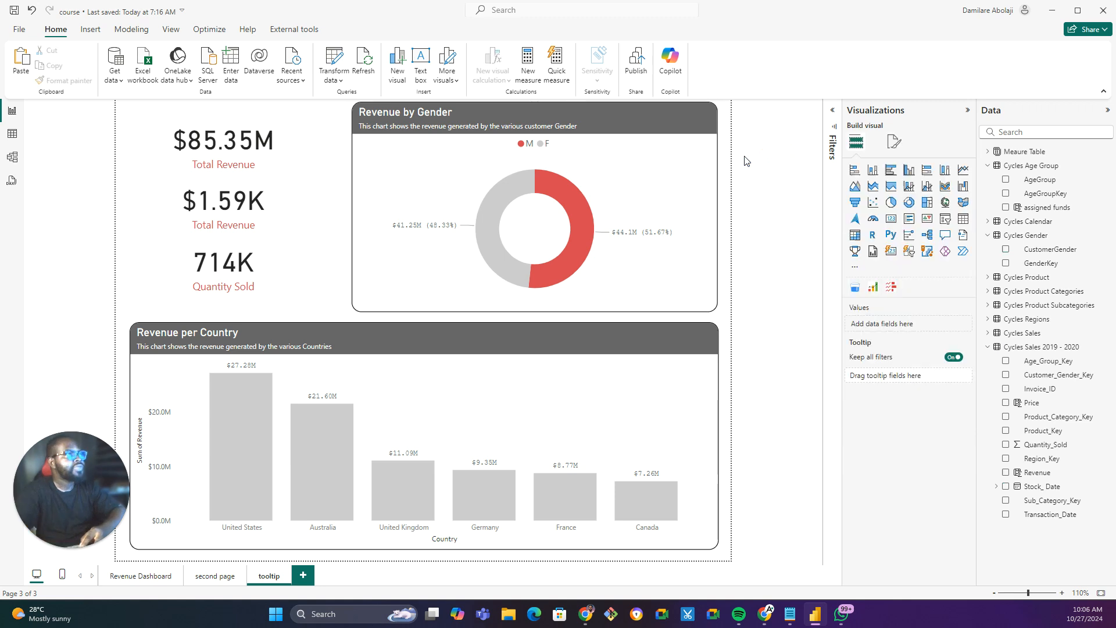
Go to the Revenue Dashboard page and examine the Daily Revenue chart's current tooltip.
left_click(128, 577)
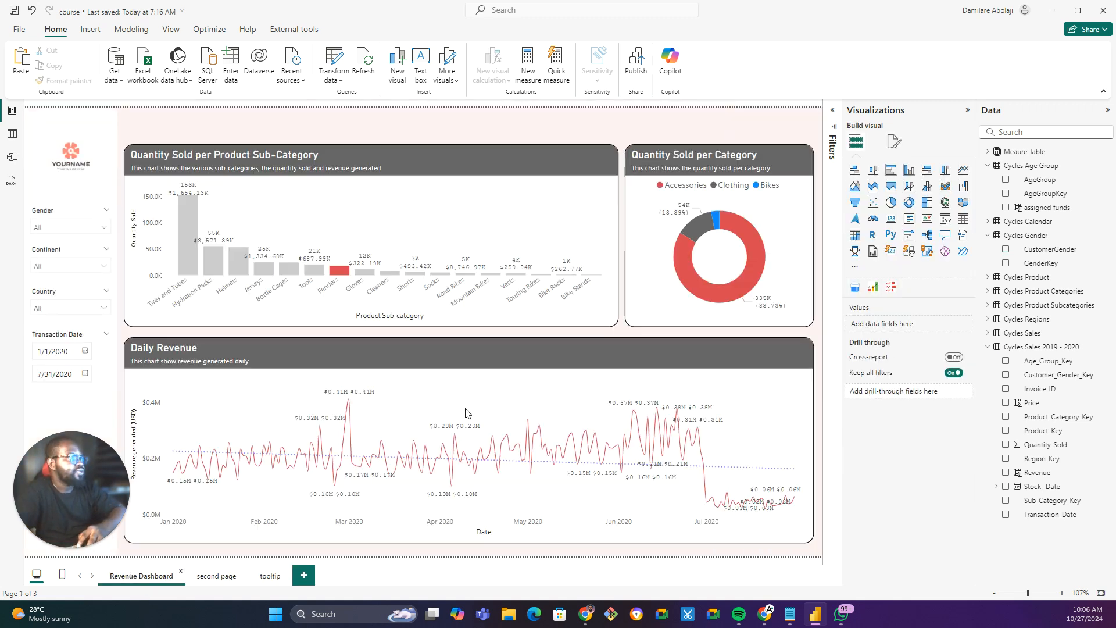
mouse_move(498, 445)
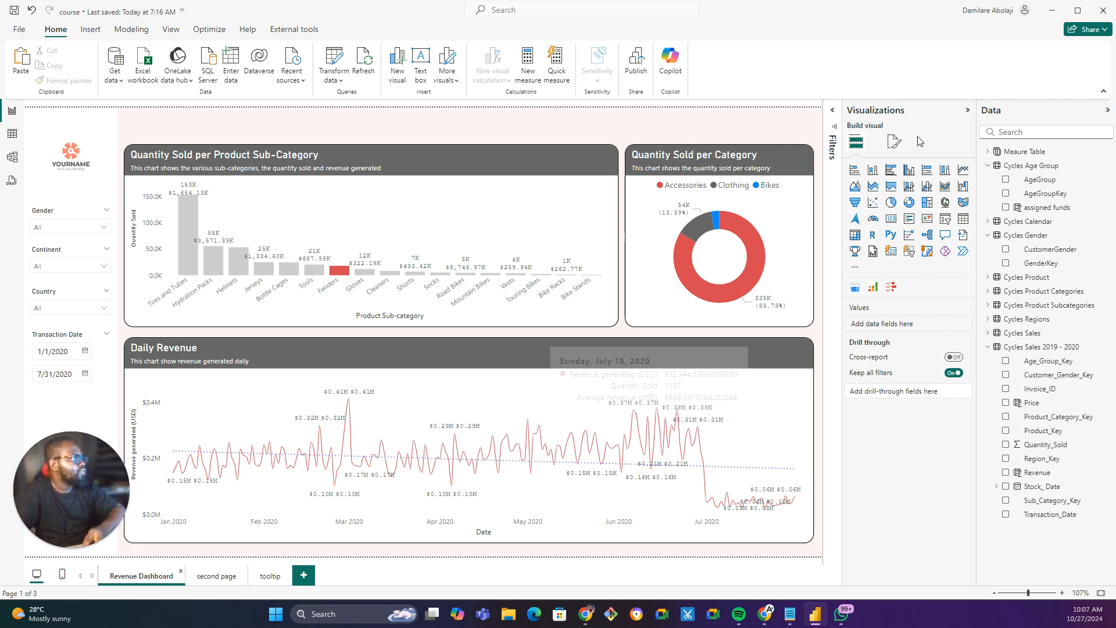
Set the Daily Revenue chart's tooltip to the Report page type using the tooltip page, and preview it on the line.
left_click(894, 142)
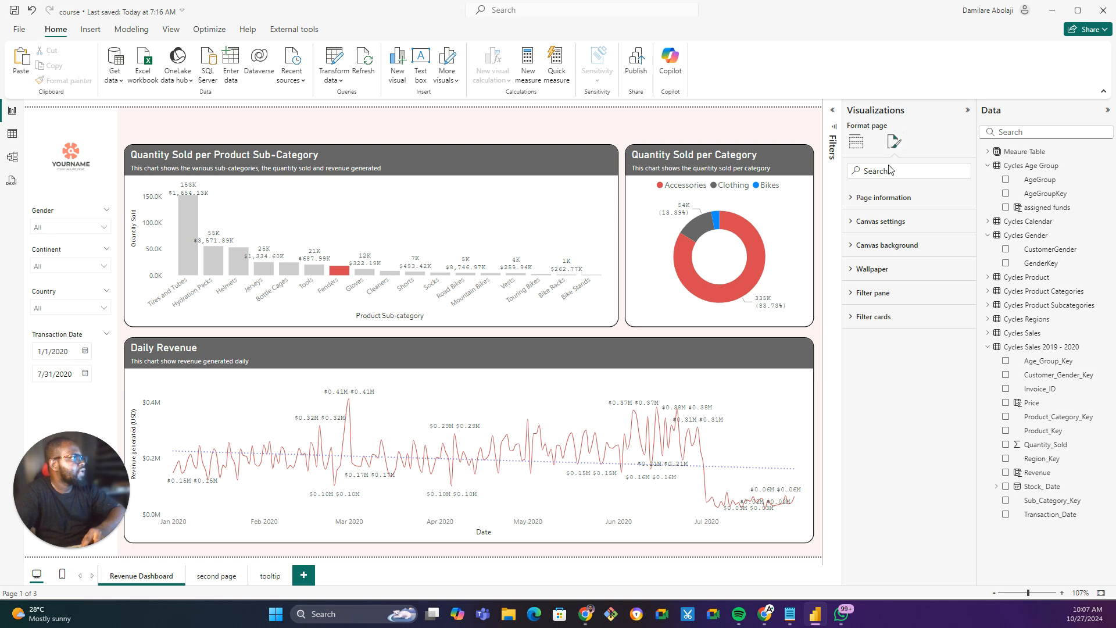
left_click(634, 365)
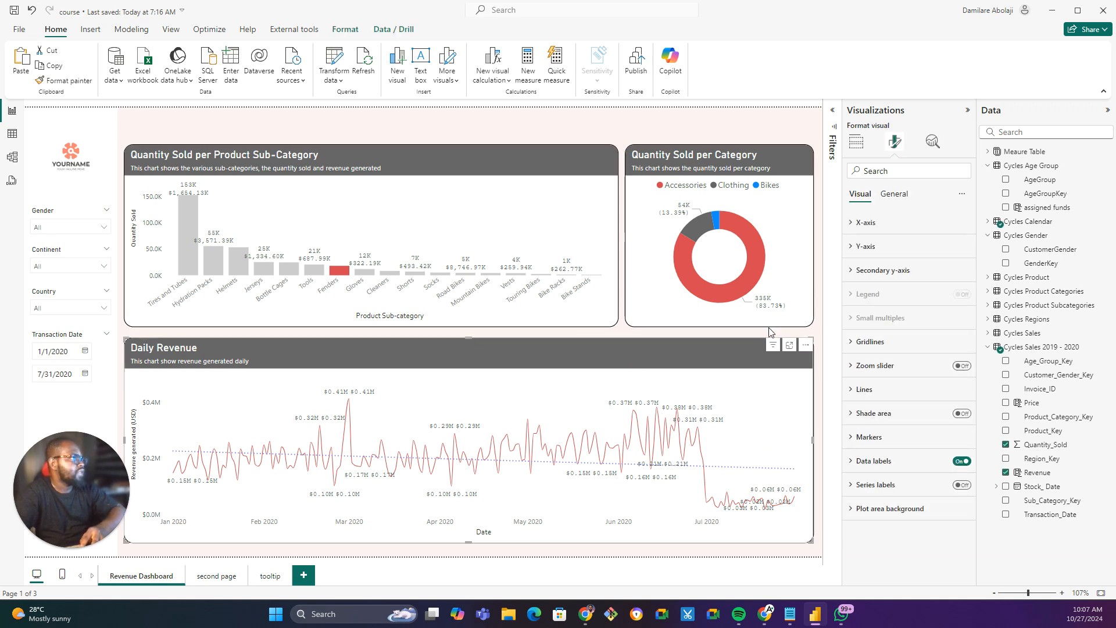
left_click(895, 196)
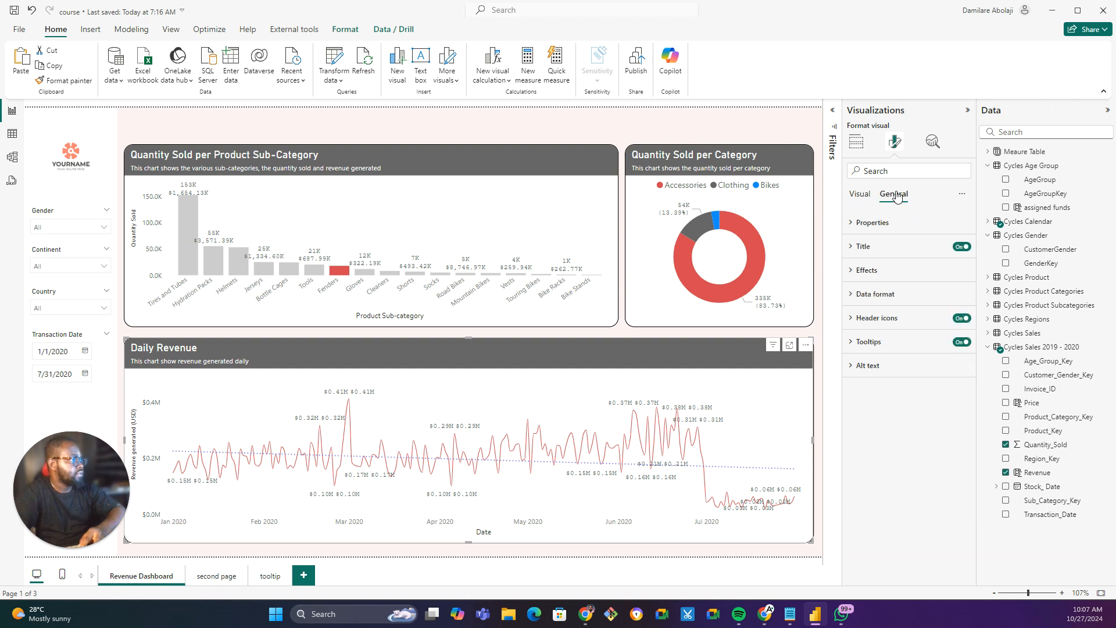
left_click(854, 342)
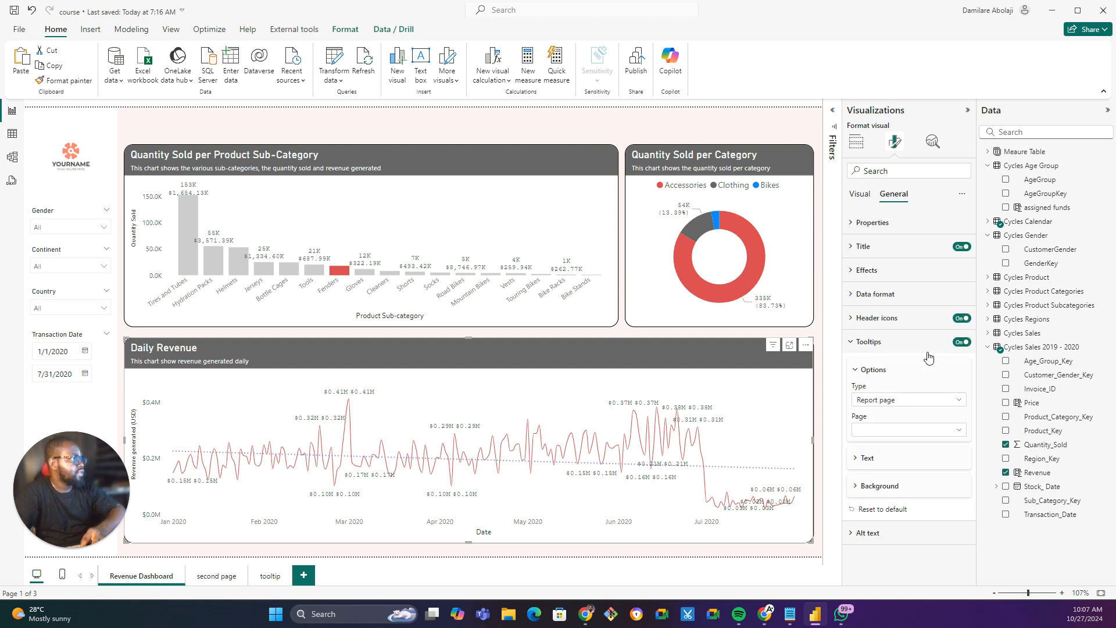
left_click(963, 343)
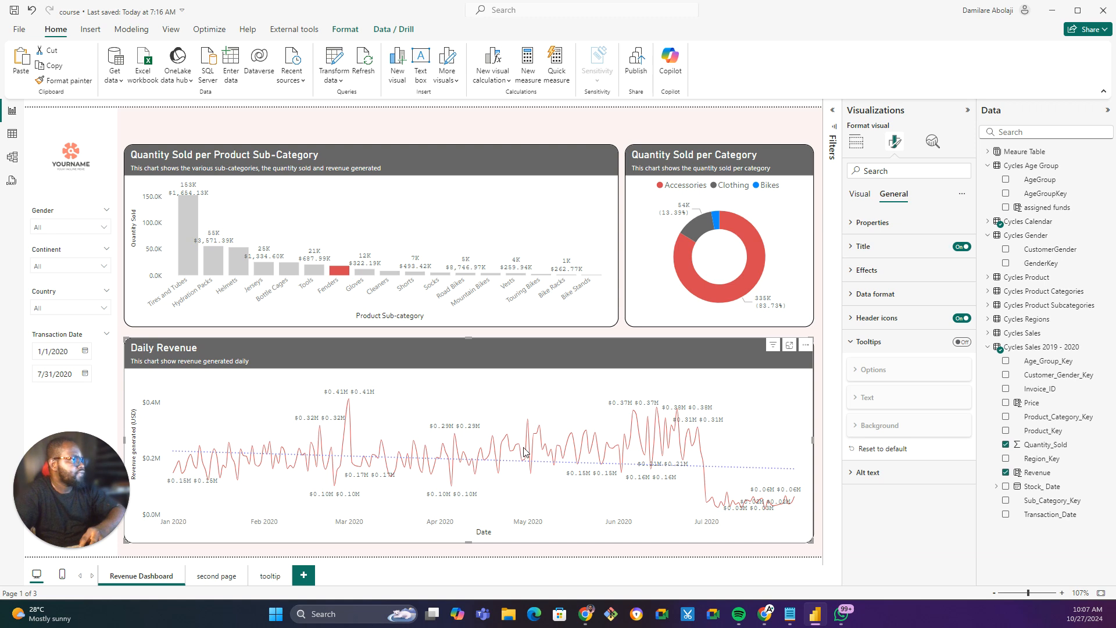
left_click(963, 343)
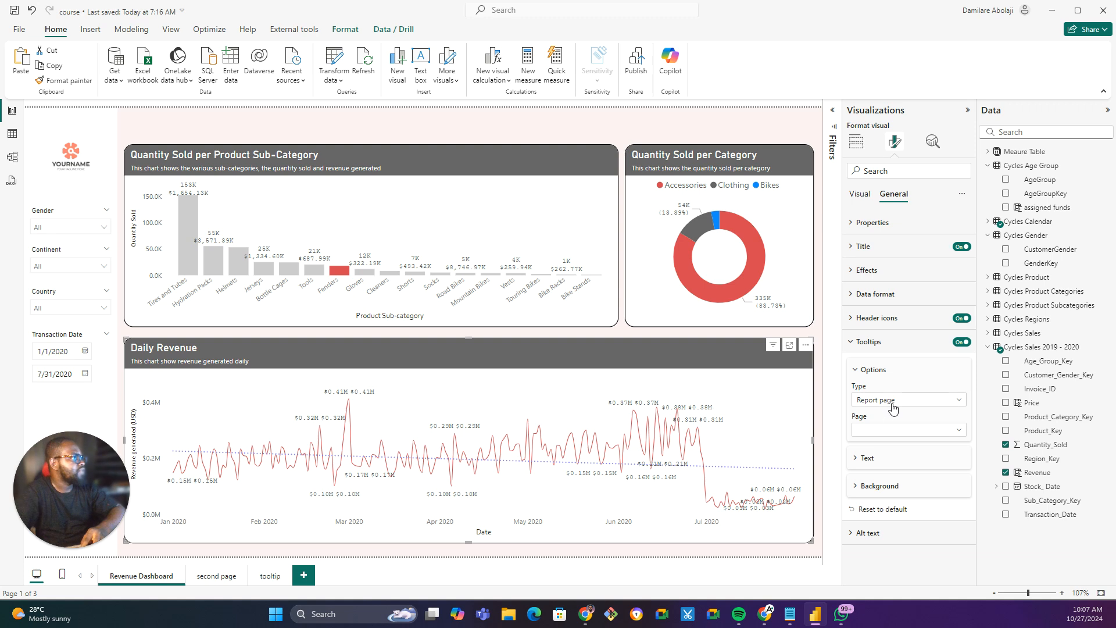
left_click(893, 409)
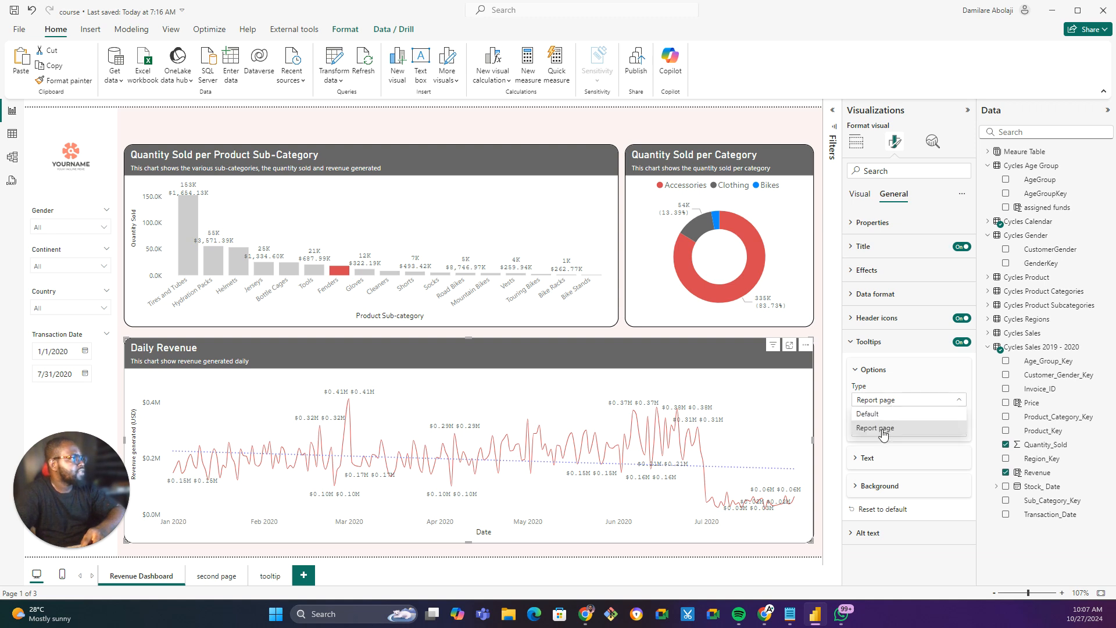
left_click(883, 428)
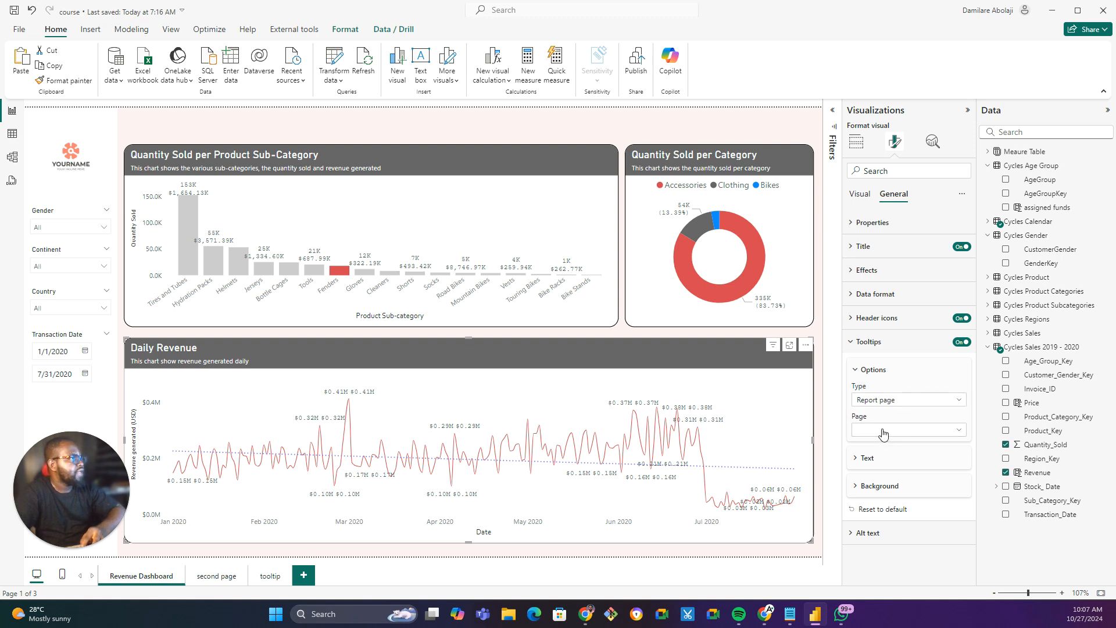
left_click(883, 434)
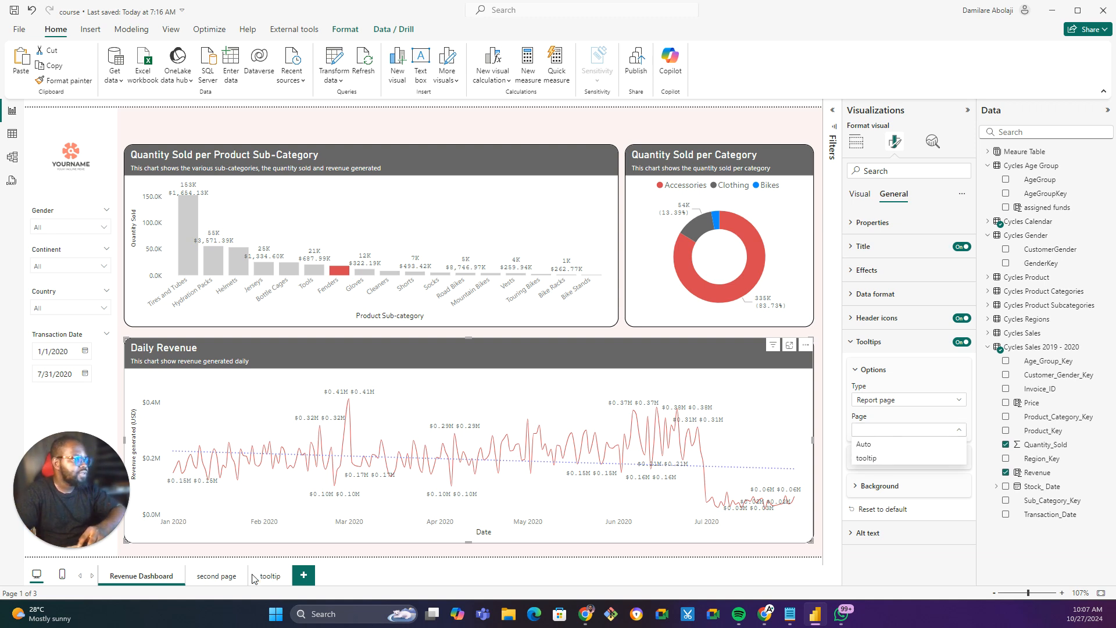
left_click(866, 458)
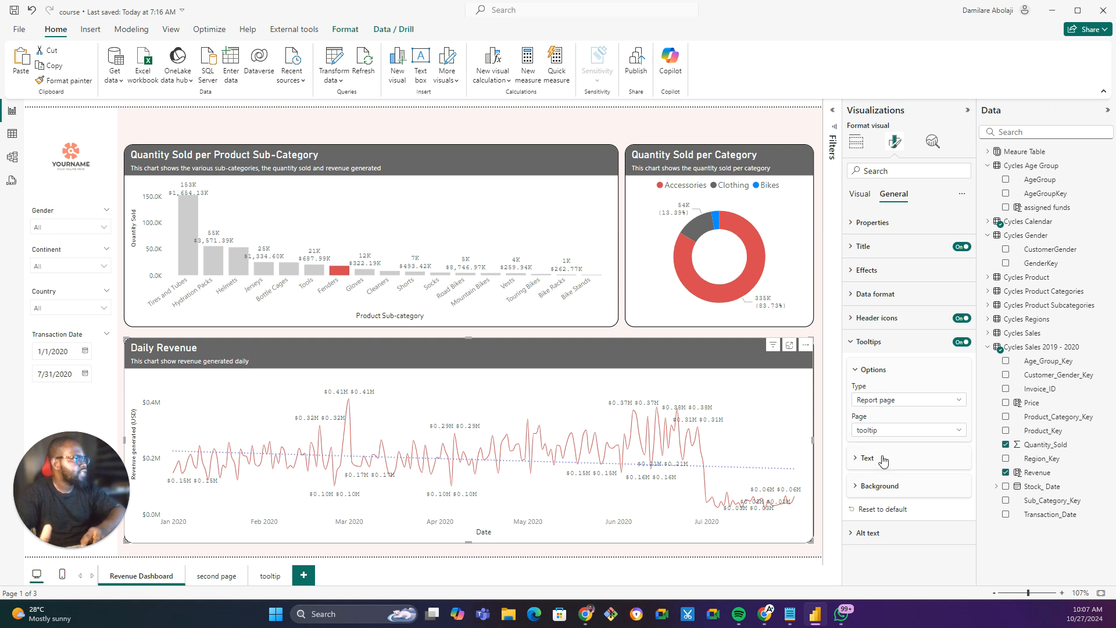
left_click(968, 112)
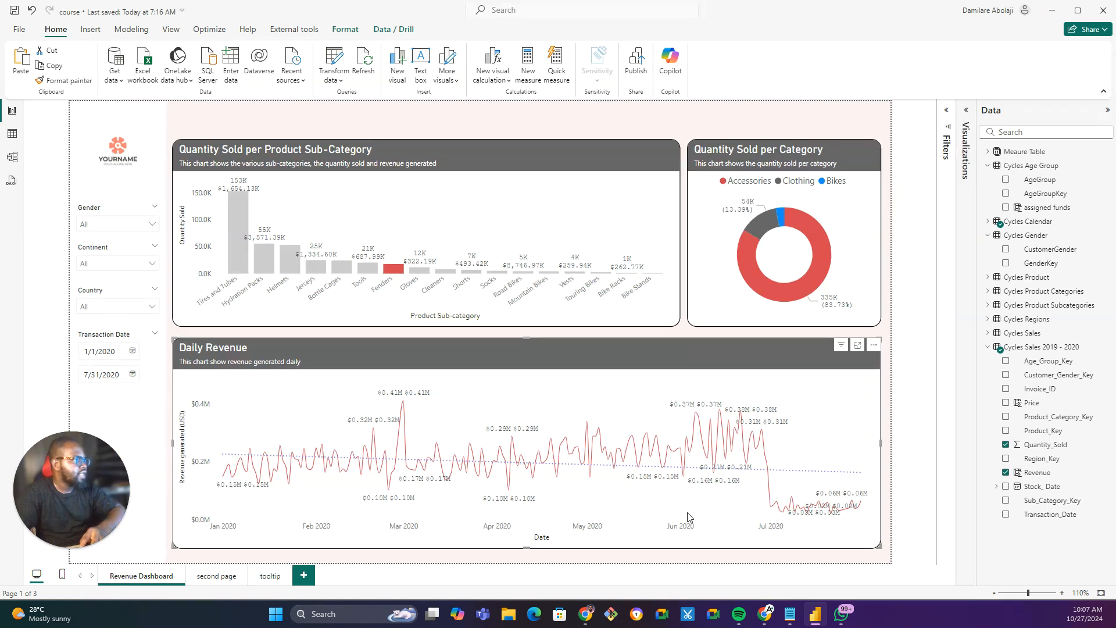
mouse_move(657, 443)
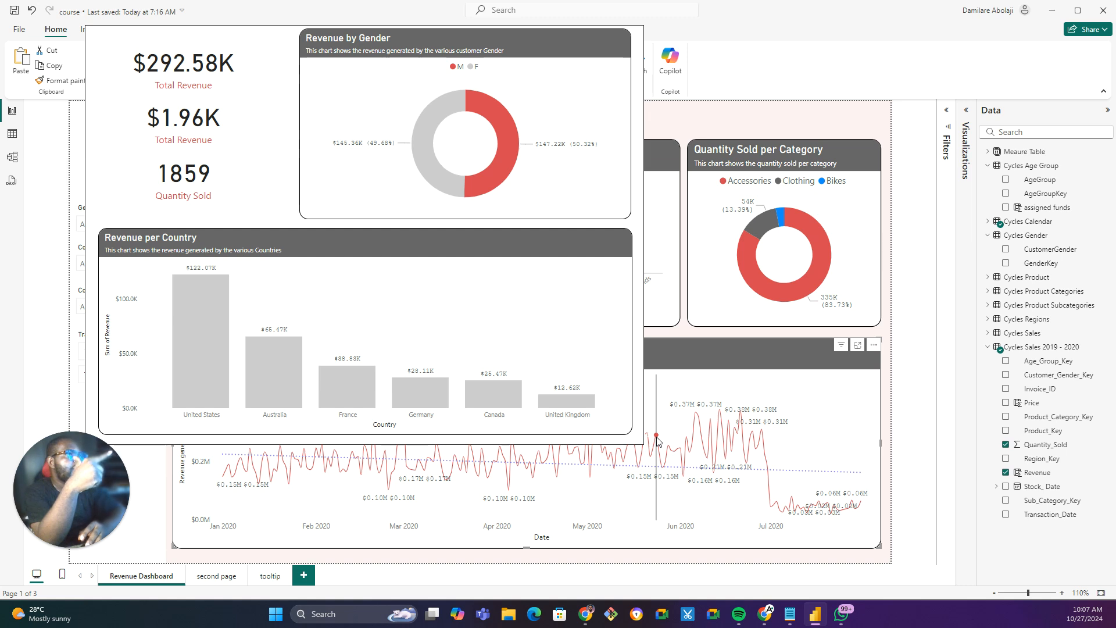
Rename the tooltip page's second card field "Average Revenue" and preview the tooltip on the Revenue Dashboard's Daily Revenue chart.
left_click(265, 577)
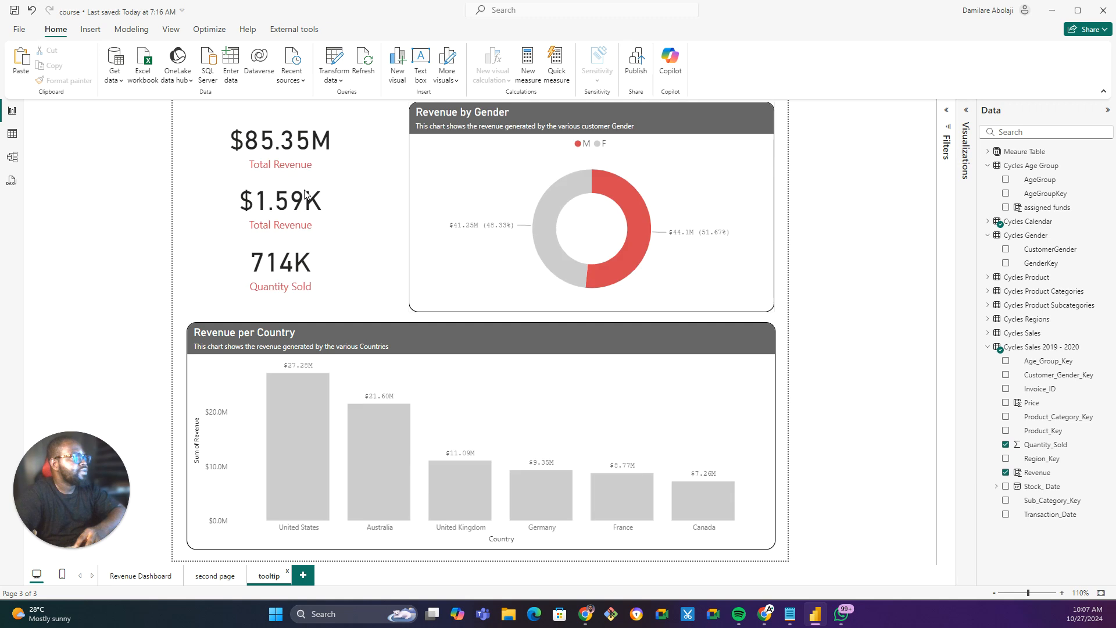
left_click(300, 185)
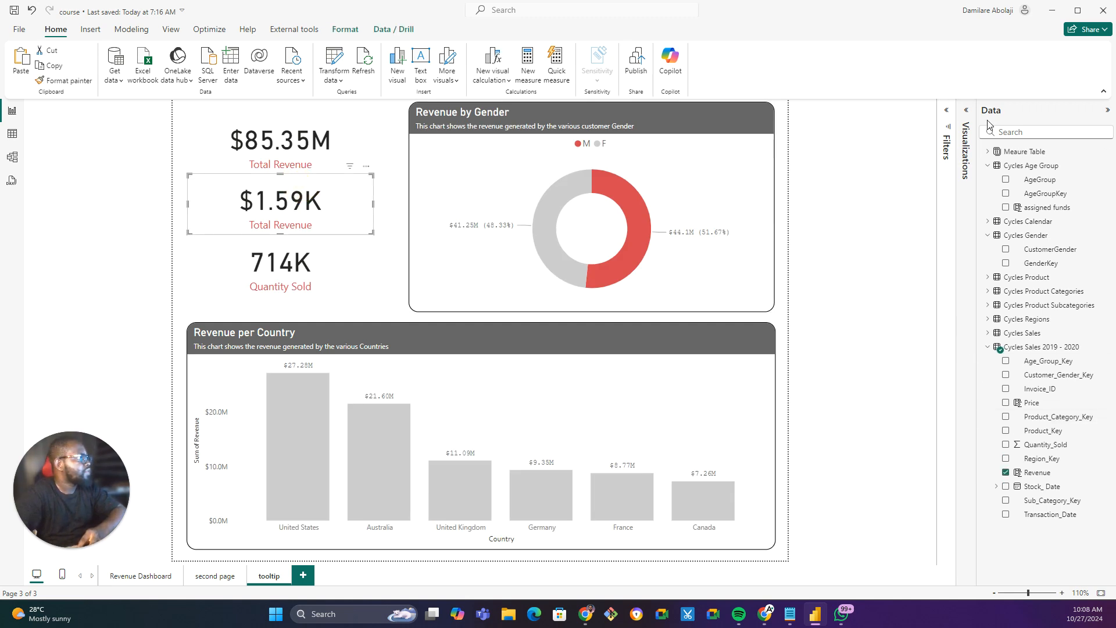
left_click(966, 111)
double_click(868, 326)
left_click_drag(866, 326, 836, 318)
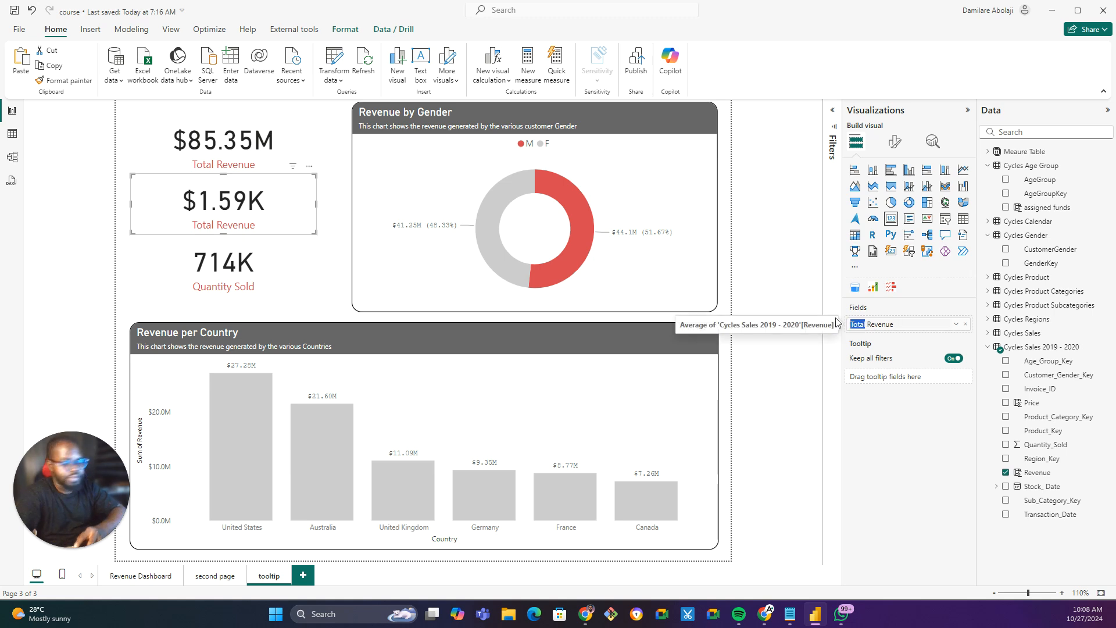
type("A")
type("verage")
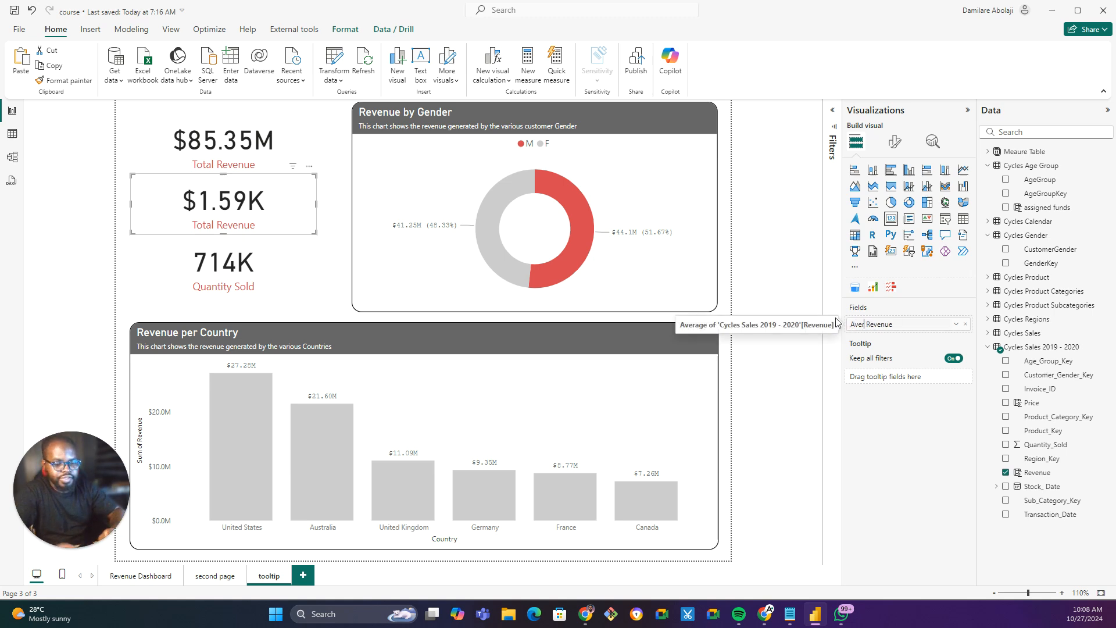
left_click(902, 423)
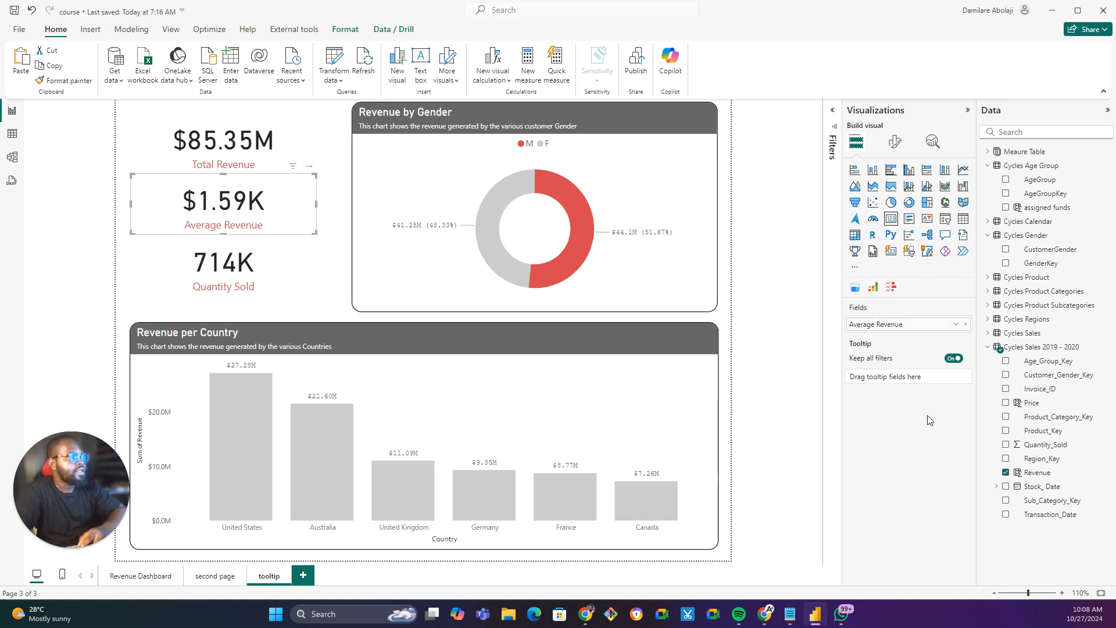
left_click(142, 579)
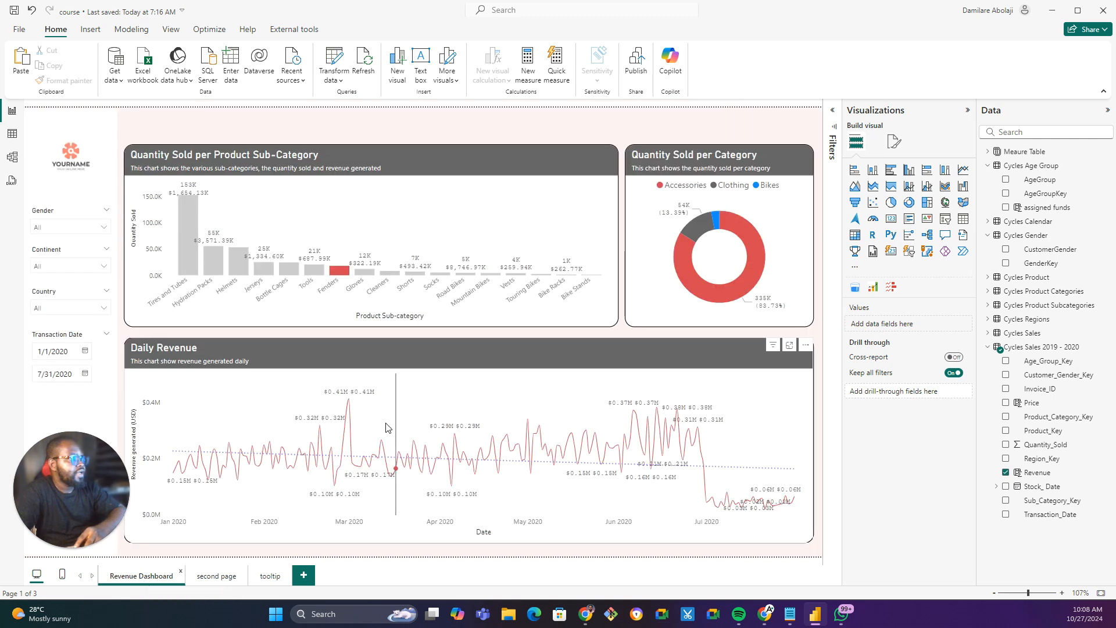
mouse_move(350, 400)
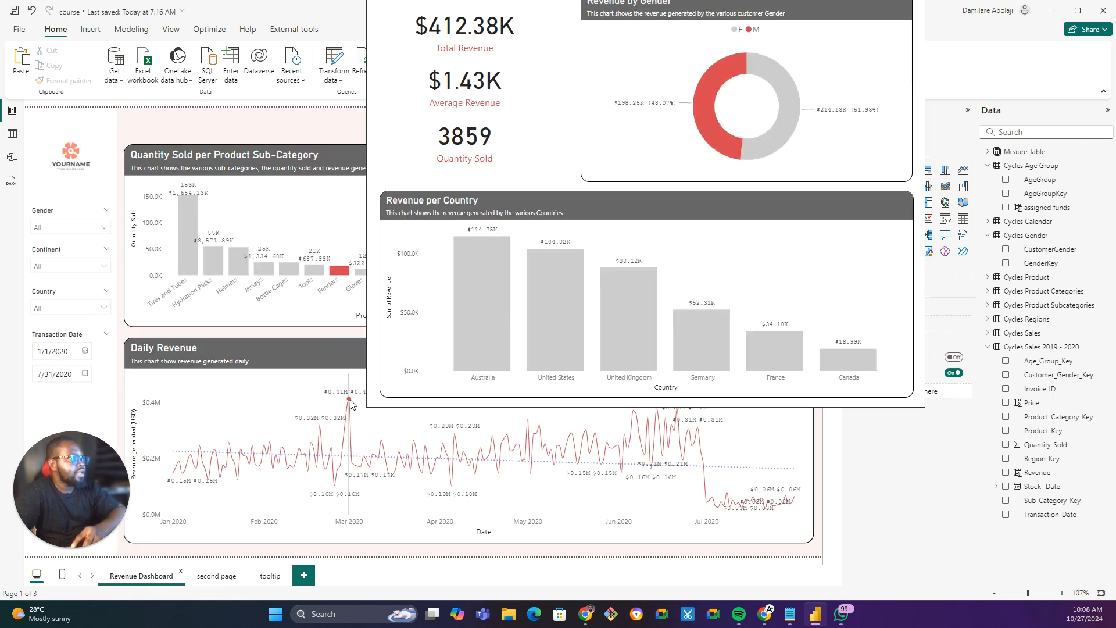